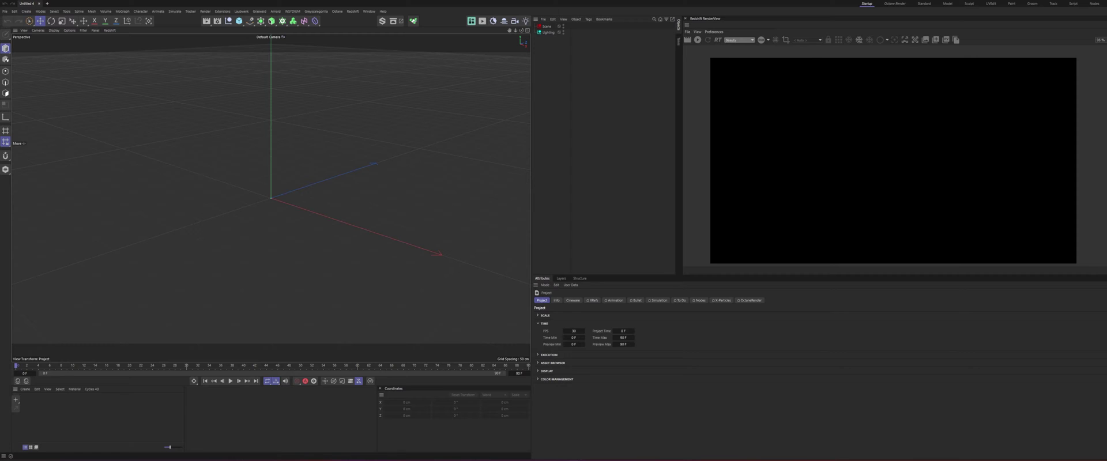
Step: Add a sphere primitive to the scene and set its radius to 500 cm
{"action": "left_click_drag", "start_coordinate": [819, 275], "coordinate": [819, 286]}
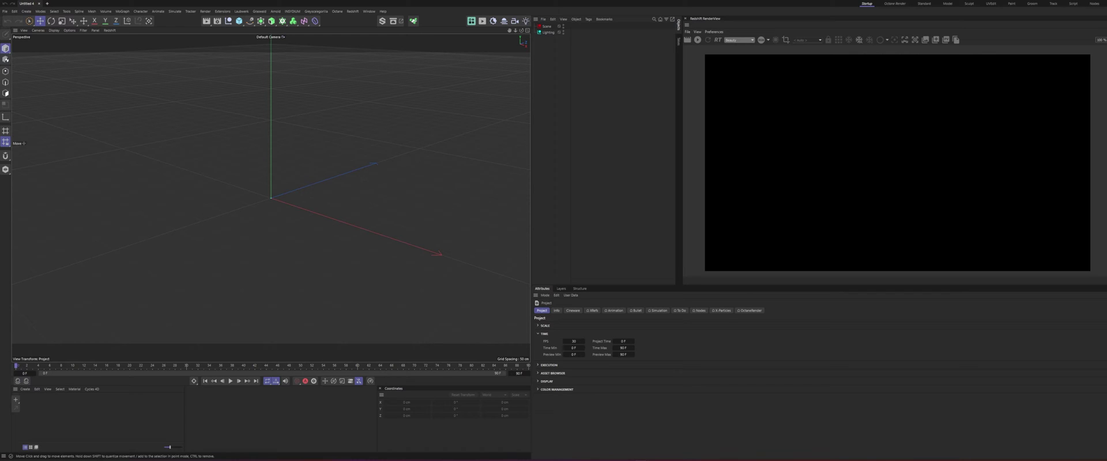
{"action": "left_click", "coordinate": [239, 21]}
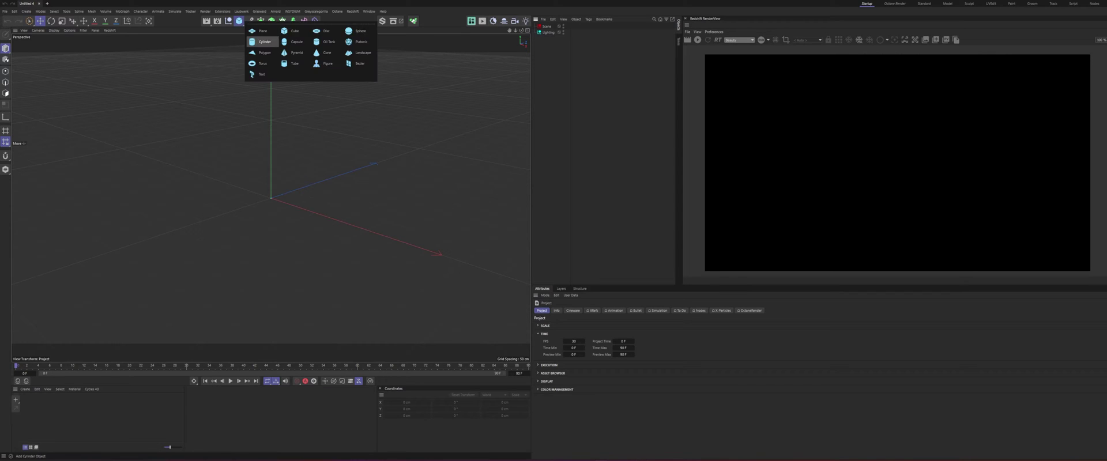
{"action": "left_click", "coordinate": [359, 31]}
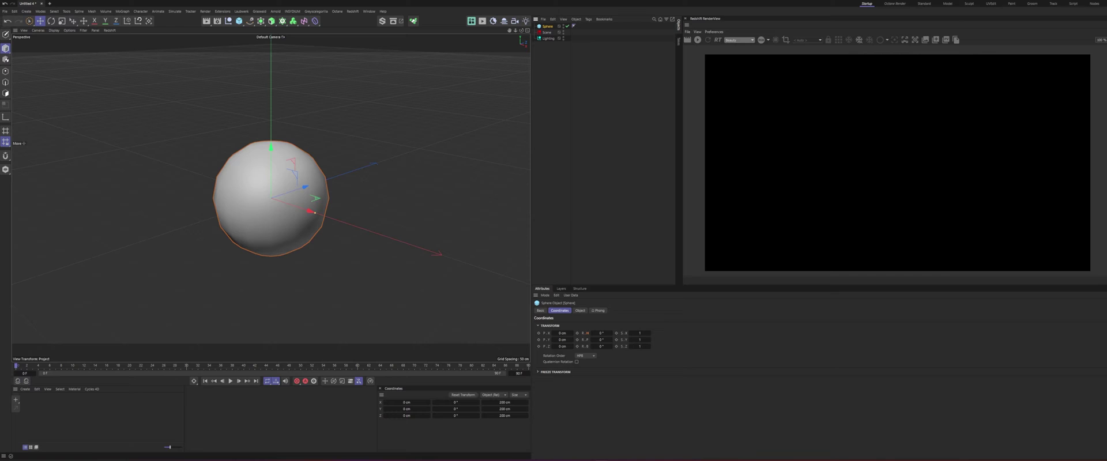
{"action": "left_click", "coordinate": [580, 310]}
{"action": "left_click", "coordinate": [575, 325]}
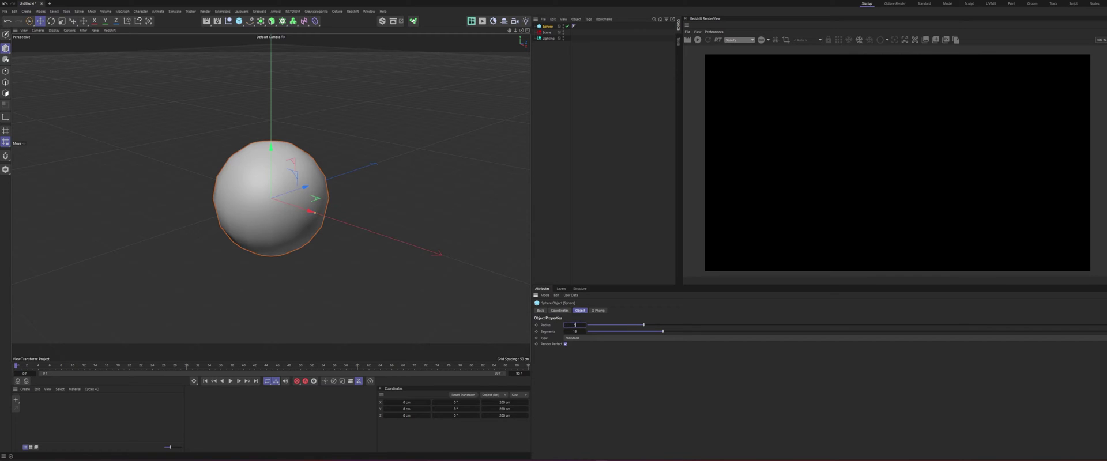
{"action": "type", "text": "500"}
{"action": "key", "text": "Tab"}
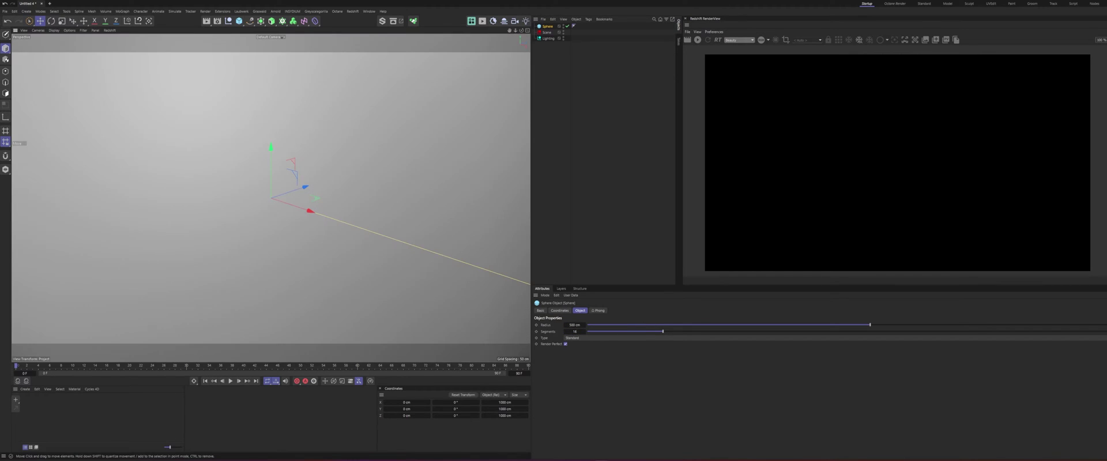
Step: Set the sphere's segments to 200
{"action": "right_click_drag", "start_coordinate": [381, 205], "coordinate": [328, 207], "text": "alt"}
{"action": "middle_click_drag", "start_coordinate": [353, 203], "coordinate": [303, 206], "text": "alt"}
{"action": "left_click_drag", "start_coordinate": [303, 206], "coordinate": [305, 189], "text": "alt"}
{"action": "middle_click_drag", "start_coordinate": [303, 215], "coordinate": [273, 199], "text": "alt"}
{"action": "left_click_drag", "start_coordinate": [274, 199], "coordinate": [274, 190], "text": "alt"}
{"action": "middle_click_drag", "start_coordinate": [272, 202], "coordinate": [276, 192], "text": "alt"}
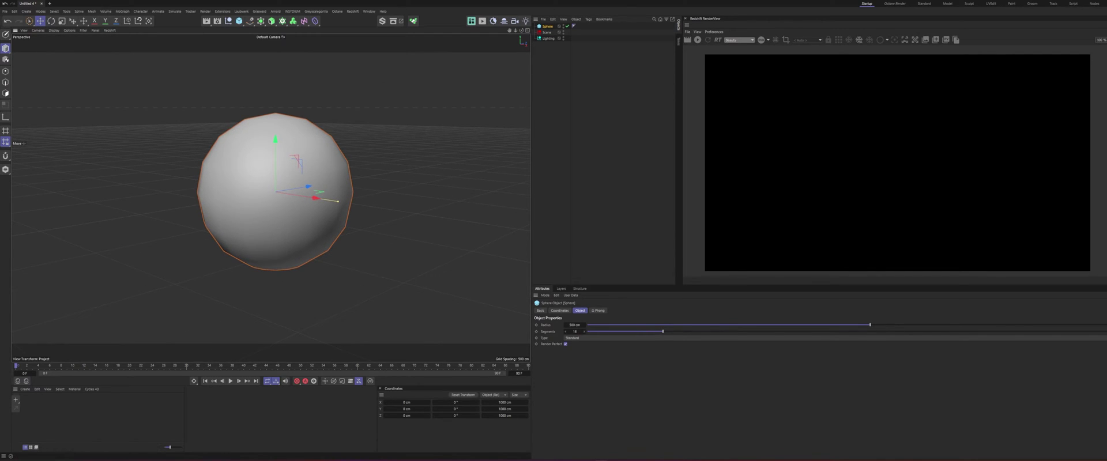
{"action": "left_click", "coordinate": [575, 332]}
{"action": "type", "text": "200"}
{"action": "key", "text": "Return"}
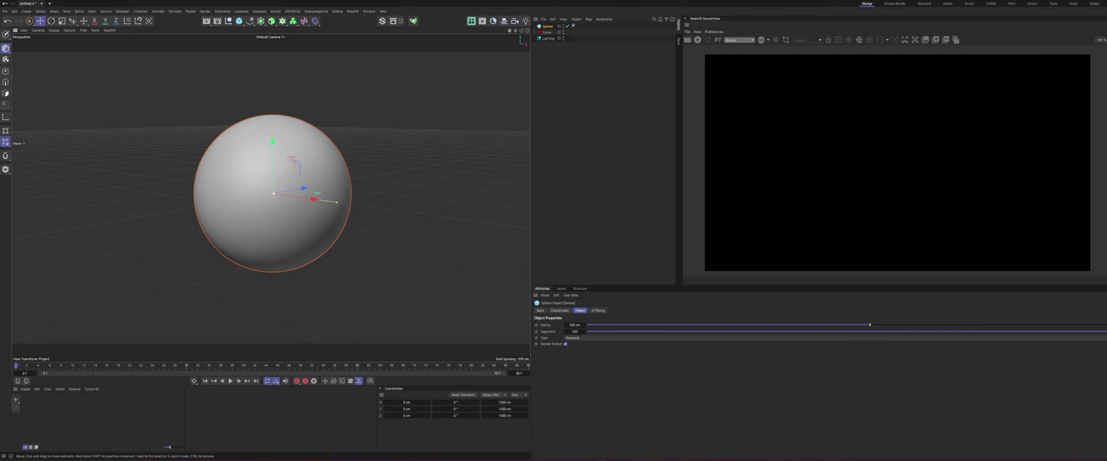
{"action": "left_click_drag", "start_coordinate": [272, 196], "coordinate": [278, 197], "text": "alt"}
{"action": "middle_click_drag", "start_coordinate": [278, 196], "coordinate": [277, 201], "text": "alt"}
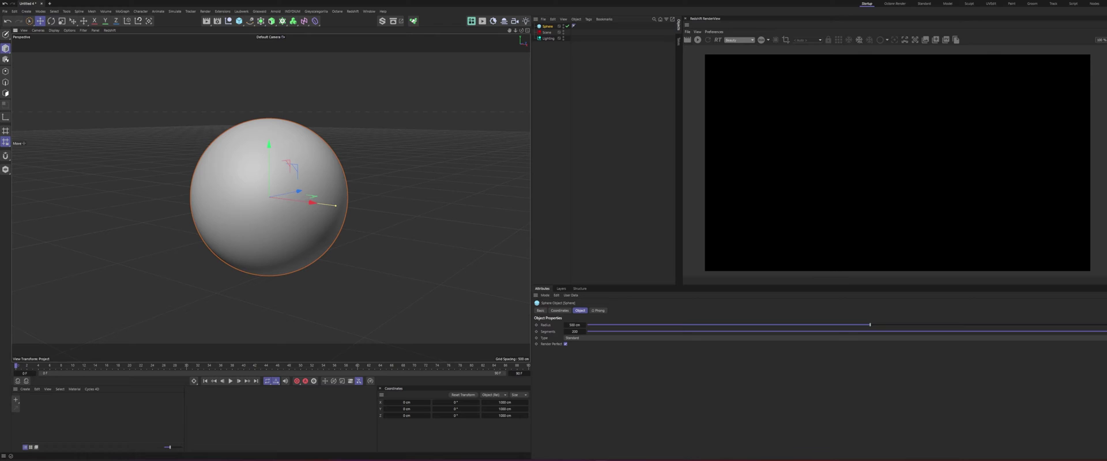
Step: Rename the sphere as Grav Lensing
{"action": "double_click", "coordinate": [548, 26]}
{"action": "type", "text": "G"}
{"action": "type", "text": "rav Lensing"}
{"action": "key", "text": "Return"}
{"action": "left_click", "coordinate": [577, 86]}
{"action": "left_click", "coordinate": [552, 27]}
Step: Duplicate the Grav Lensing sphere and name the copy Event Horizon
{"action": "middle_click_drag", "start_coordinate": [277, 202], "coordinate": [271, 202], "text": "alt"}
{"action": "left_click_drag", "start_coordinate": [271, 202], "coordinate": [272, 209], "text": "alt"}
{"action": "left_click_drag", "start_coordinate": [551, 26], "coordinate": [552, 30], "text": "ctrl"}
{"action": "double_click", "coordinate": [552, 33]}
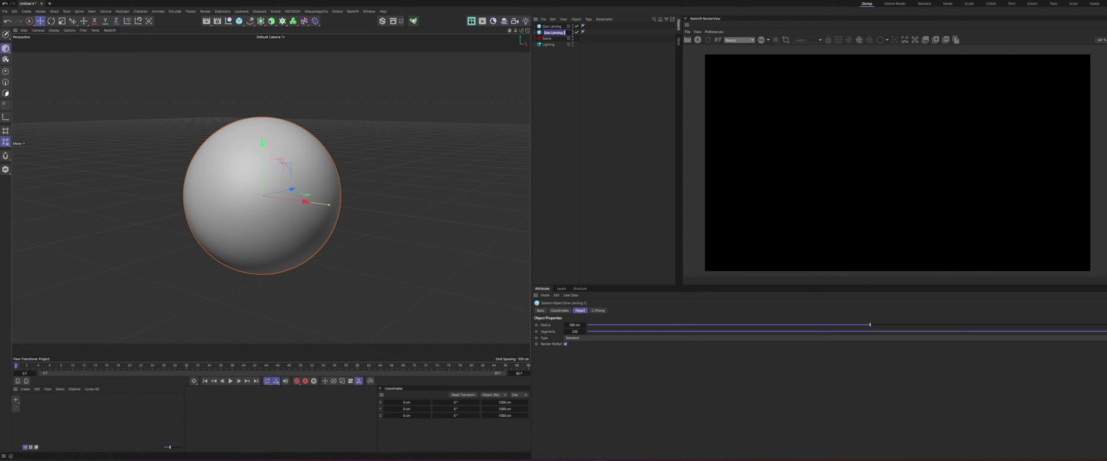
{"action": "key", "text": "BackSpace"}
{"action": "type", "text": "Event Horizon"}
{"action": "key", "text": "Return"}
Step: Set the Event Horizon sphere's radius to 5 cm
{"action": "middle_click_drag", "start_coordinate": [263, 196], "coordinate": [259, 192], "text": "alt"}
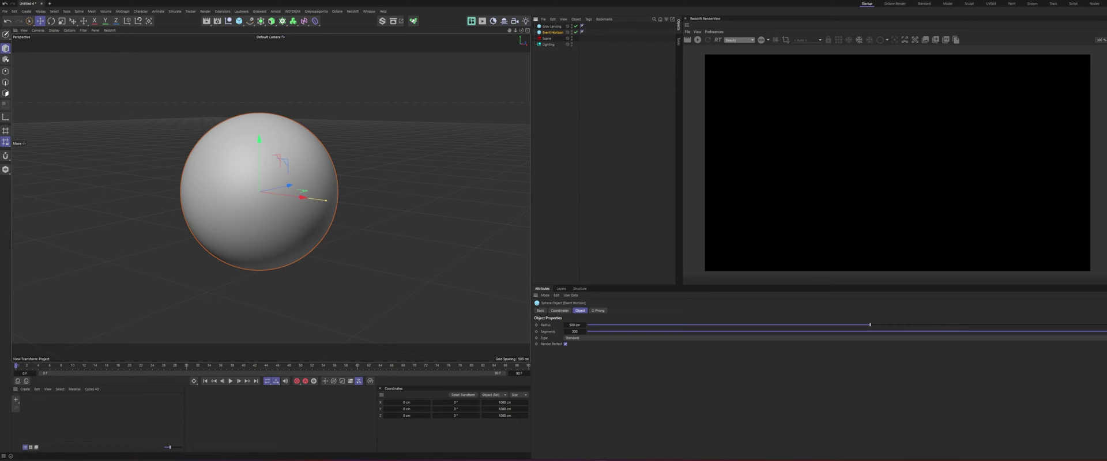
{"action": "left_click", "coordinate": [574, 325]}
{"action": "type", "text": "5"}
{"action": "key", "text": "Return"}
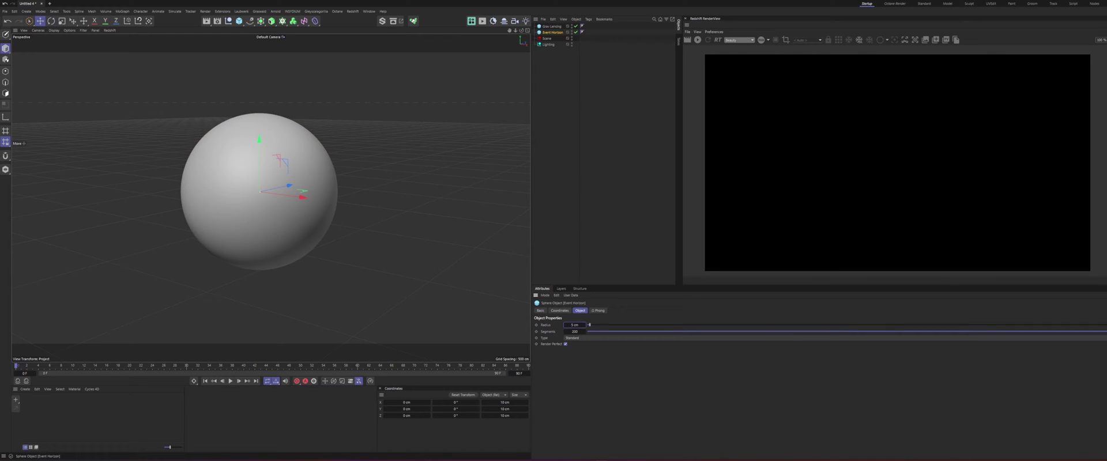
{"action": "left_click", "coordinate": [576, 26]}
{"action": "left_click", "coordinate": [576, 26]}
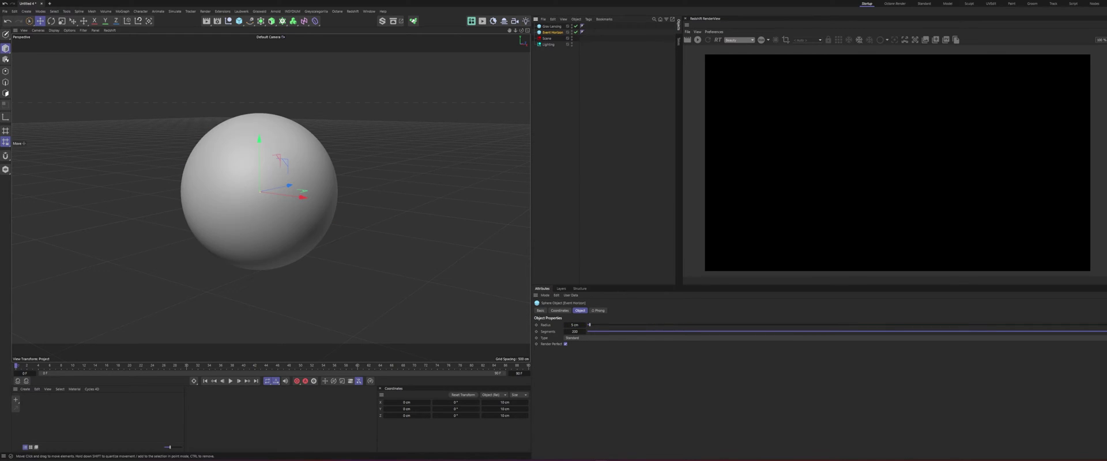
{"action": "left_click_drag", "start_coordinate": [270, 198], "coordinate": [275, 192], "text": "alt"}
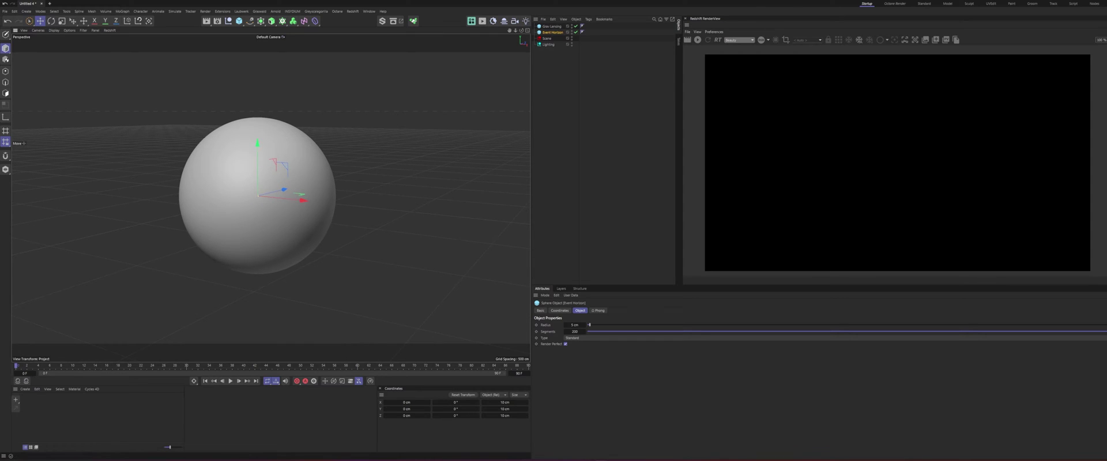
{"action": "left_click", "coordinate": [563, 81]}
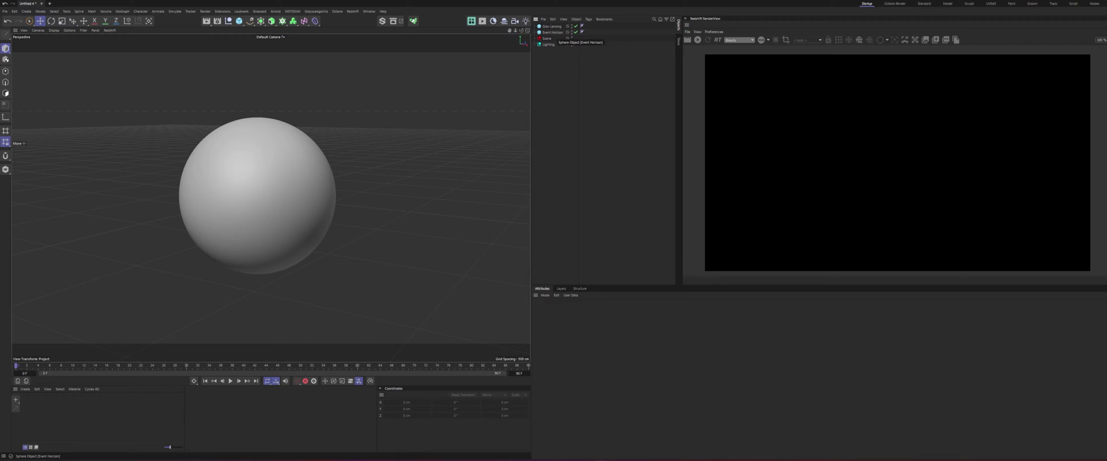
{"action": "left_click", "coordinate": [552, 33]}
{"action": "left_click_drag", "start_coordinate": [274, 193], "coordinate": [267, 206], "text": "alt"}
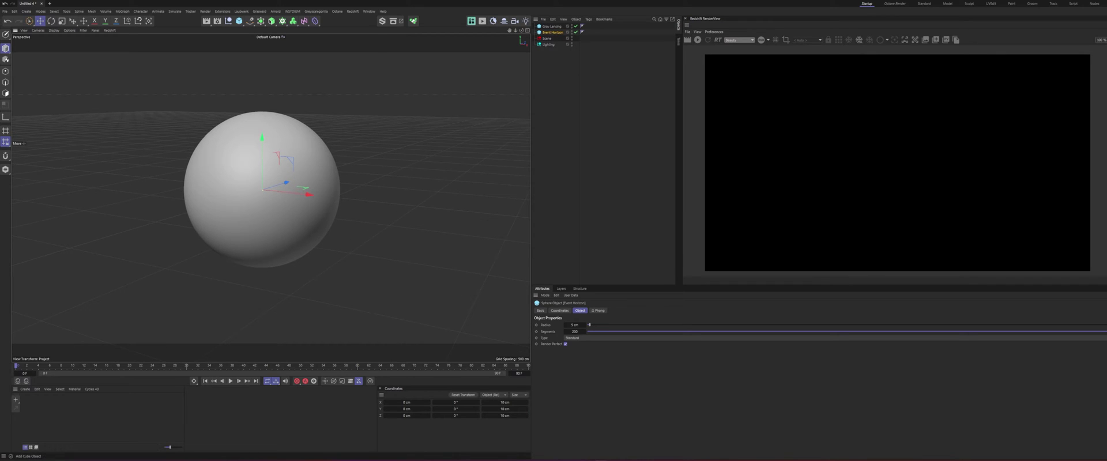
Step: Add a disc primitive and set its outer radius to 1000 cm
{"action": "left_click_drag", "start_coordinate": [239, 22], "coordinate": [327, 31]}
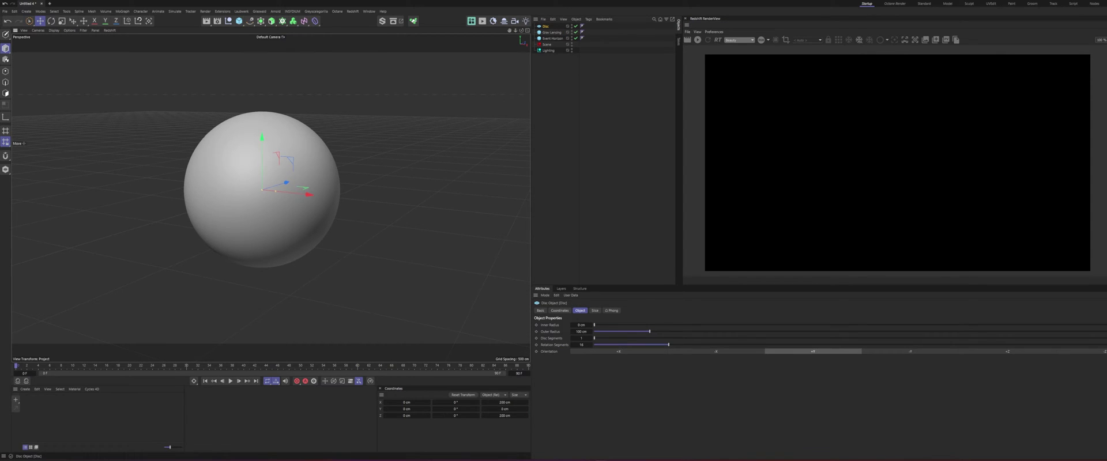
{"action": "left_click_drag", "start_coordinate": [581, 332], "coordinate": [588, 331]}
{"action": "double_click", "coordinate": [582, 332]}
{"action": "type", "text": "1100"}
{"action": "key", "text": "Return"}
{"action": "double_click", "coordinate": [581, 331]}
{"action": "key", "text": "BackSpace"}
{"action": "type", "text": "1000"}
{"action": "key", "text": "Return"}
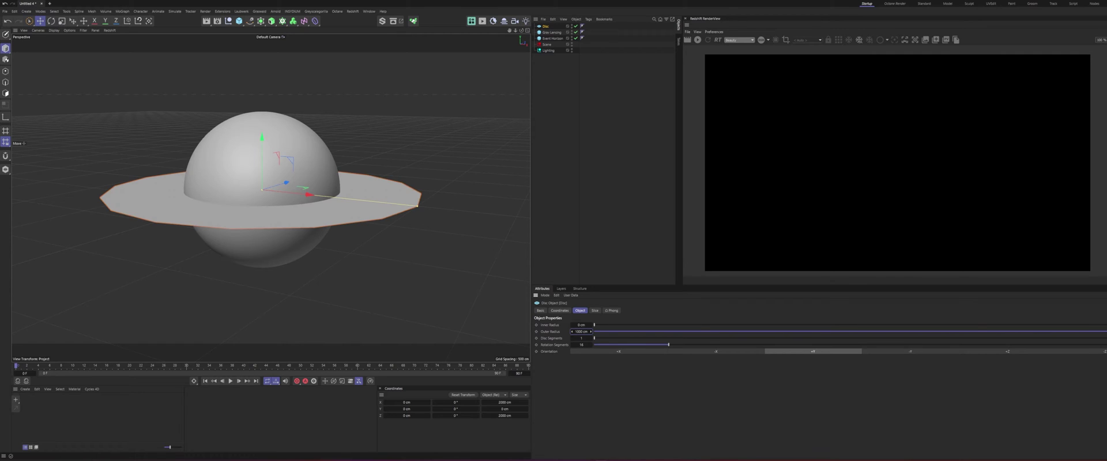
Step: Set the disc's inner radius to 90 cm and disable the Grav Lensing and Event Horizon spheres
{"action": "double_click", "coordinate": [581, 325]}
{"action": "type", "text": "90"}
{"action": "key", "text": "Return"}
{"action": "left_click", "coordinate": [576, 38]}
{"action": "left_click", "coordinate": [575, 33]}
{"action": "left_click_drag", "start_coordinate": [312, 191], "coordinate": [311, 235], "text": "alt"}
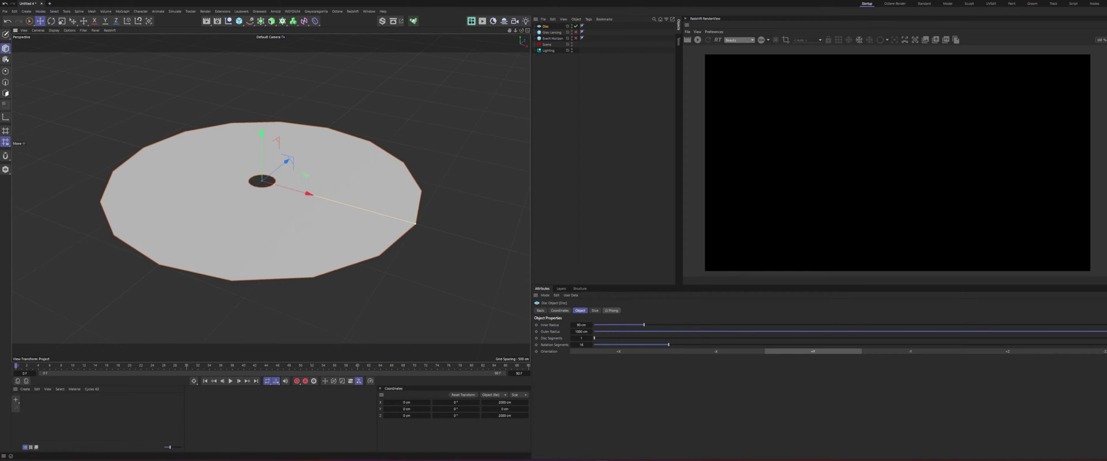
Step: Set the disc's rotation segments to 100 and re-enable both spheres
{"action": "double_click", "coordinate": [581, 344]}
{"action": "type", "text": "100"}
{"action": "key", "text": "Return"}
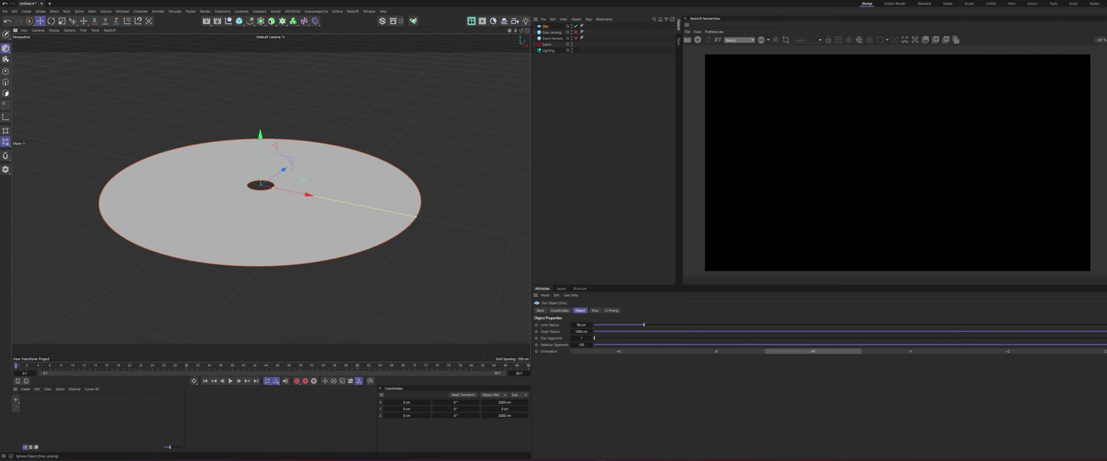
{"action": "left_click", "coordinate": [575, 39]}
{"action": "mouse_move", "coordinate": [292, 185]}
{"action": "left_mouse_down", "text": "alt"}
{"action": "mouse_move", "coordinate": [293, 145]}
{"action": "mouse_move", "coordinate": [286, 180]}
{"action": "mouse_move", "coordinate": [278, 174]}
{"action": "left_mouse_up", "text": "alt"}
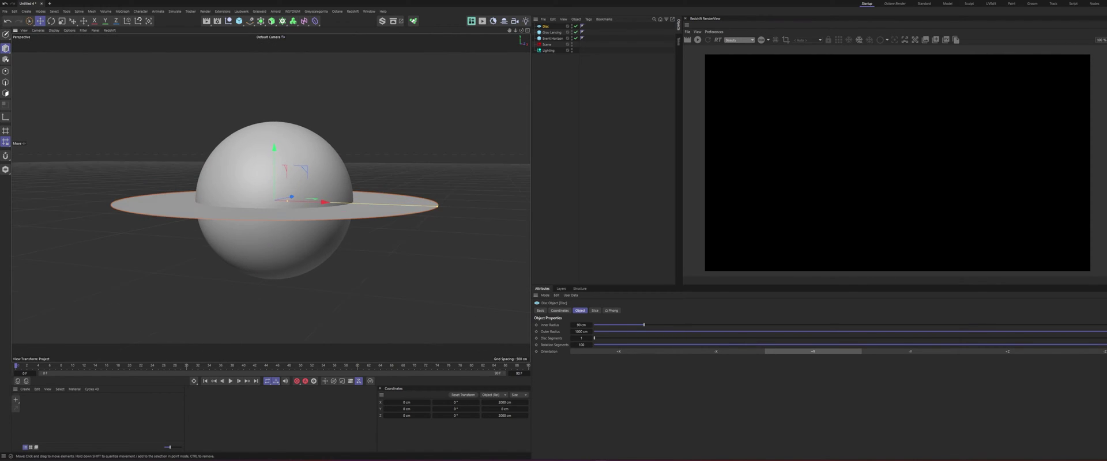
{"action": "middle_click_drag", "start_coordinate": [271, 179], "coordinate": [304, 169], "text": "alt"}
{"action": "left_click_drag", "start_coordinate": [304, 164], "coordinate": [301, 178], "text": "alt"}
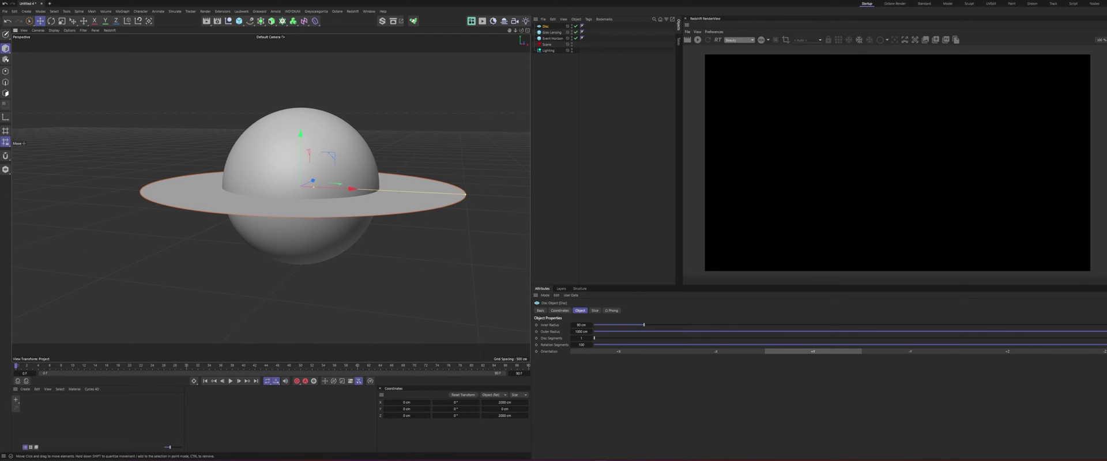
{"action": "middle_click_drag", "start_coordinate": [300, 179], "coordinate": [290, 179], "text": "alt"}
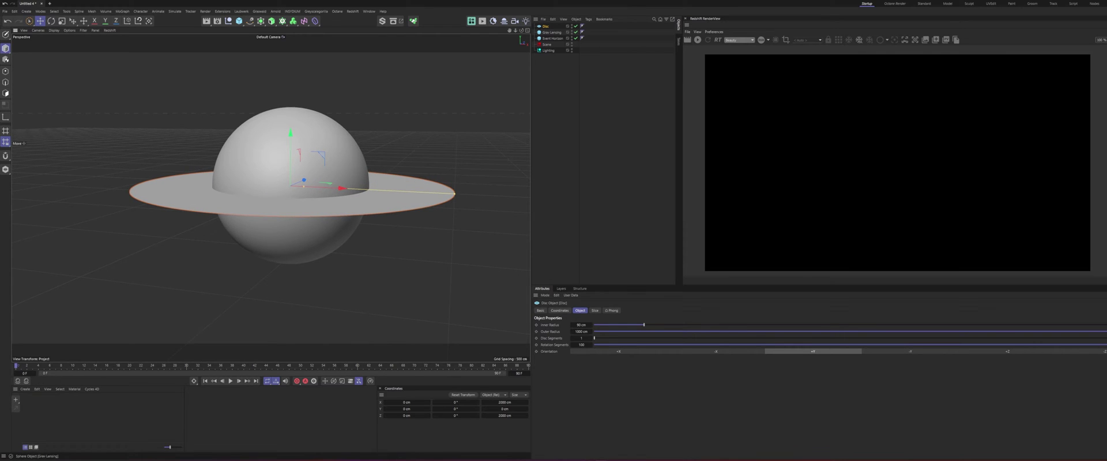
Step: Rename the disc as Accretion Disk
{"action": "left_click", "coordinate": [551, 32]}
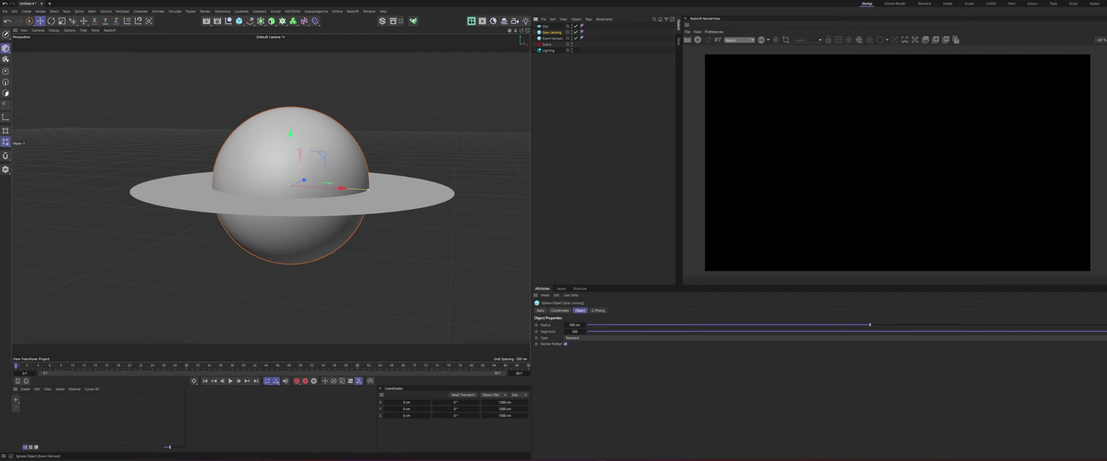
{"action": "double_click", "coordinate": [546, 27]}
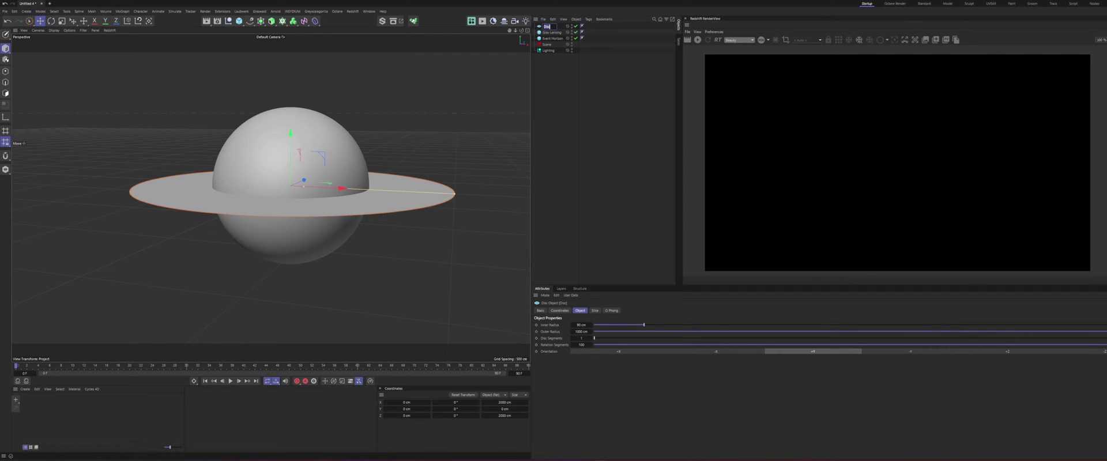
{"action": "type", "text": "A"}
{"action": "key", "text": "Return"}
{"action": "left_click_drag", "start_coordinate": [277, 190], "coordinate": [270, 197], "text": "alt"}
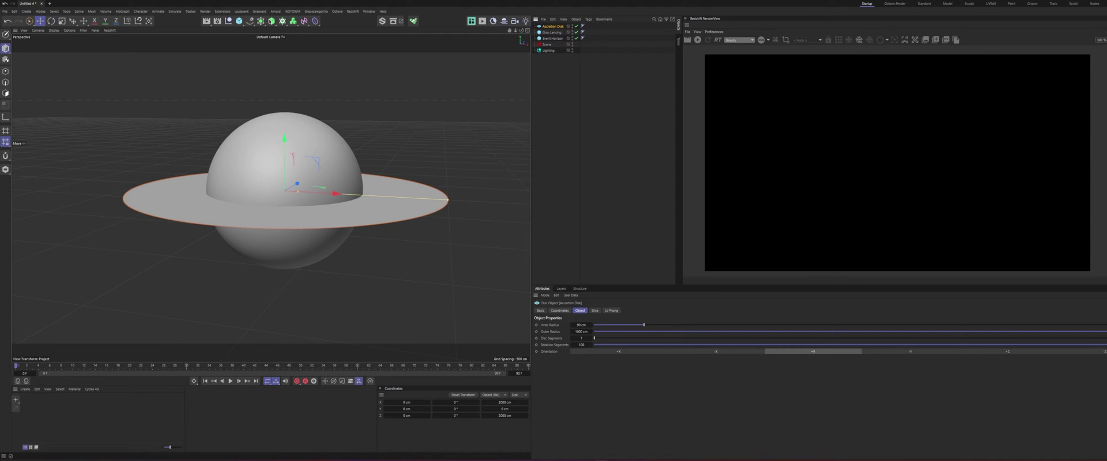
{"action": "left_click", "coordinate": [588, 127]}
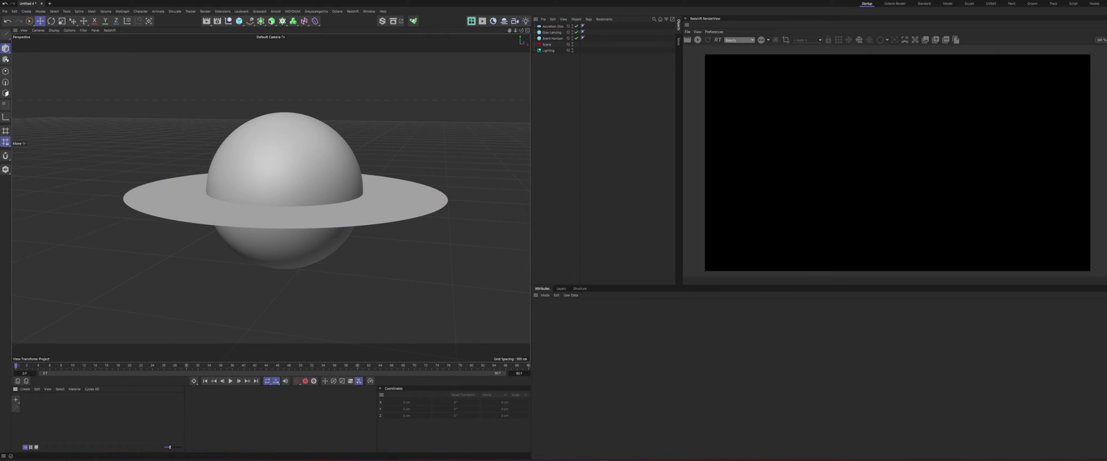
Step: Create a Redshift Standard material and apply it to the Accretion Disk
{"action": "left_click", "coordinate": [26, 382]}
{"action": "mouse_move", "coordinate": [39, 384]}
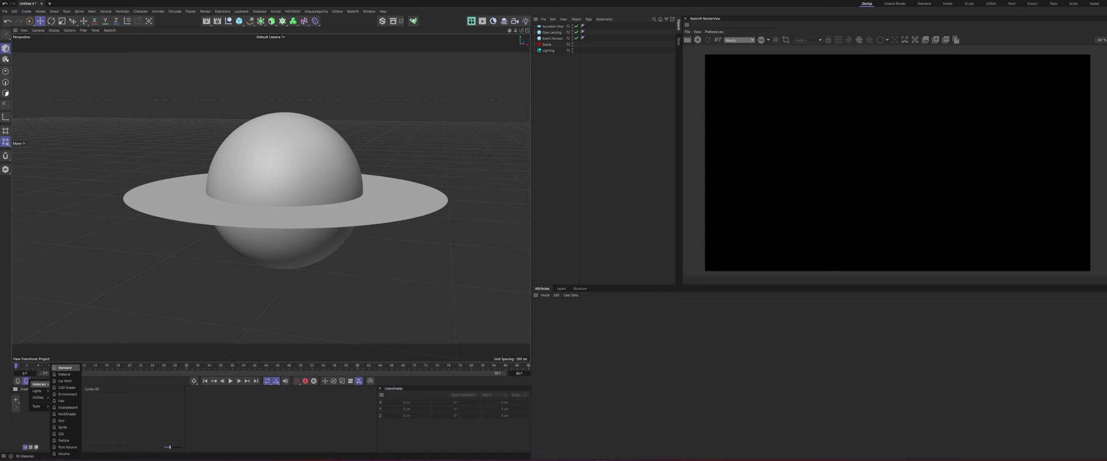
{"action": "left_click", "coordinate": [64, 368]}
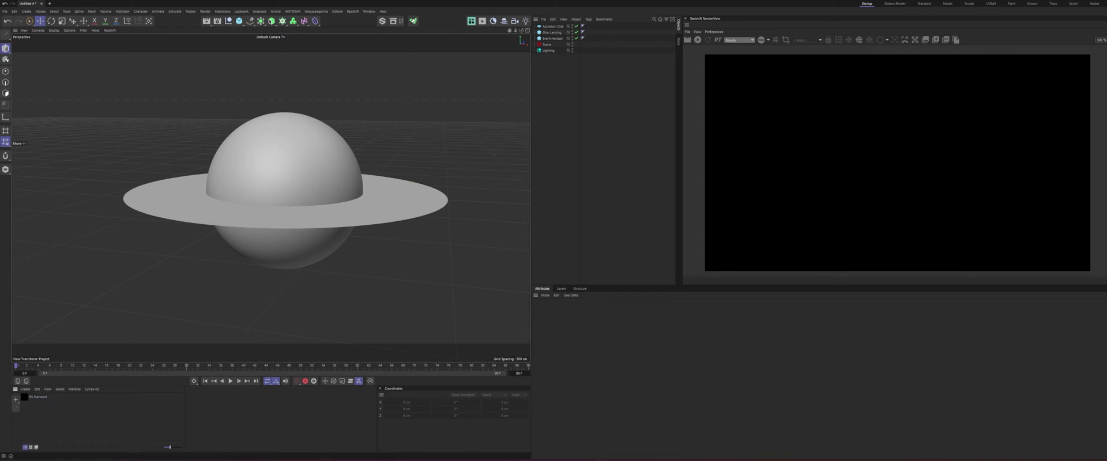
{"action": "left_click_drag", "start_coordinate": [24, 398], "coordinate": [248, 218]}
Step: Open the RS Standard material's shader graph and add a Maxon Noise node
{"action": "double_click", "coordinate": [24, 397]}
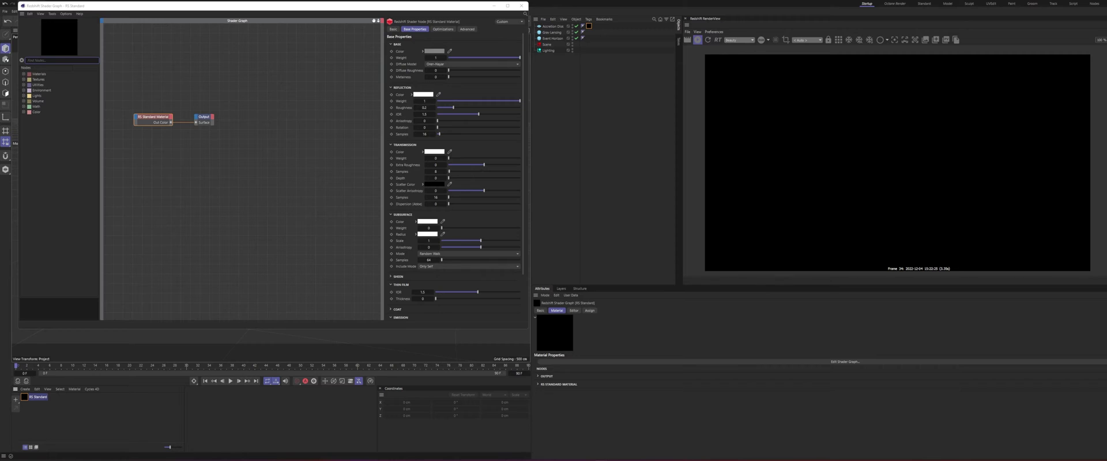
{"action": "left_click_drag", "start_coordinate": [393, 7], "coordinate": [440, 18]}
{"action": "left_click_drag", "start_coordinate": [293, 192], "coordinate": [178, 102]}
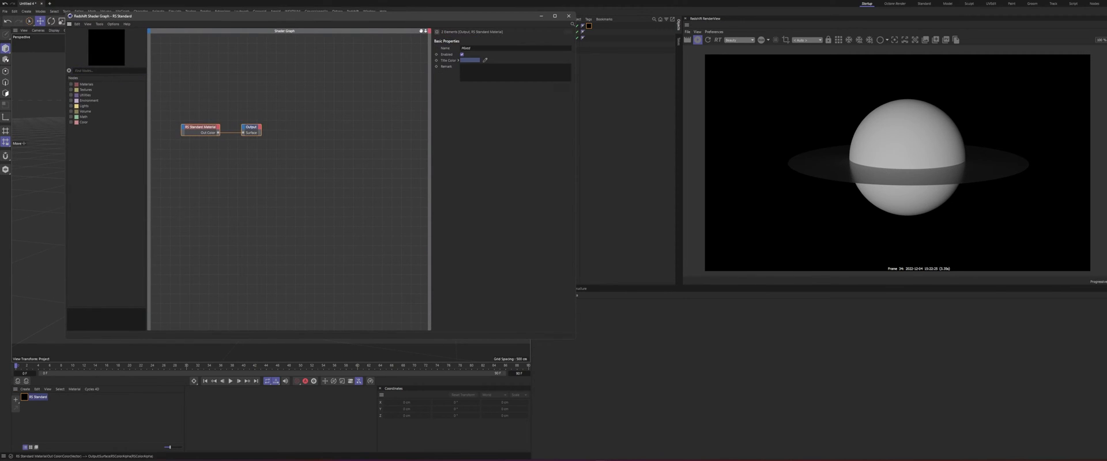
{"action": "key", "text": "Tab"}
{"action": "type", "text": "noise"}
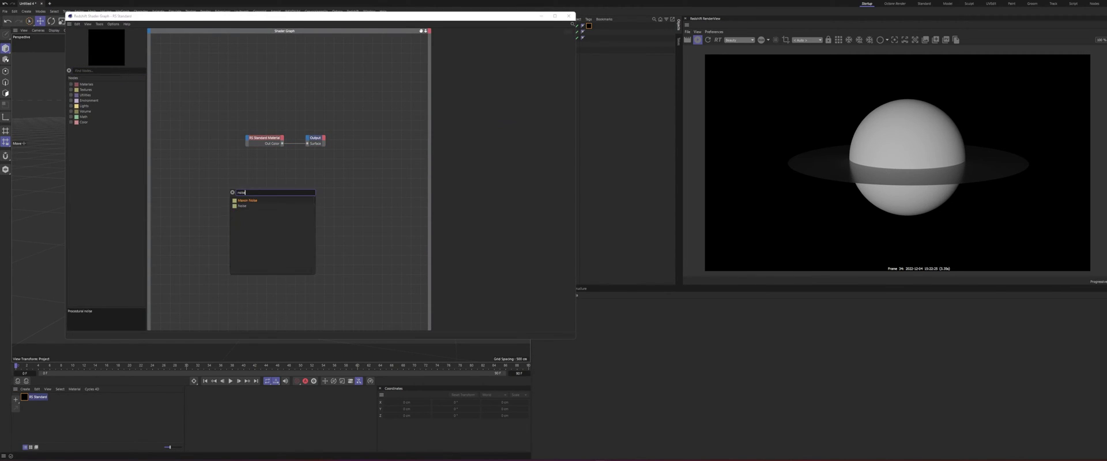
{"action": "key", "text": "Return"}
Step: Connect the Maxon Noise output to the RS Standard Material node's Emission Color input
{"action": "left_click_drag", "start_coordinate": [234, 188], "coordinate": [250, 144]}
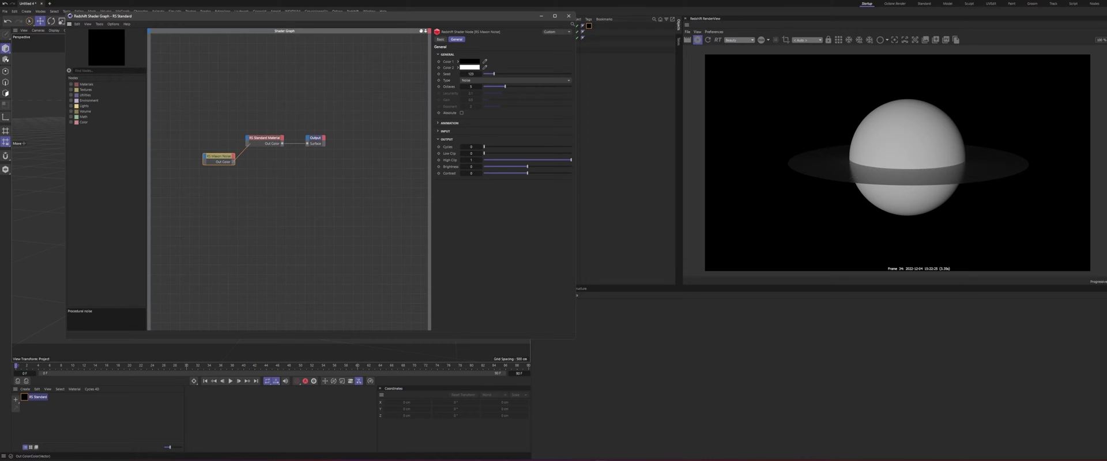
{"action": "mouse_move", "coordinate": [271, 165]}
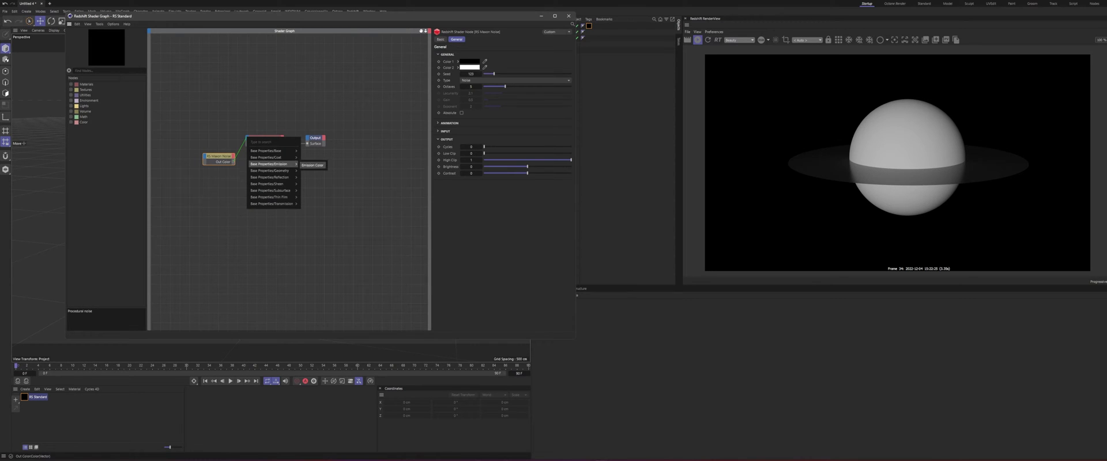
{"action": "left_click", "coordinate": [312, 165]}
Step: Set the RS Standard Material's emission weight to 5
{"action": "left_click", "coordinate": [270, 138]}
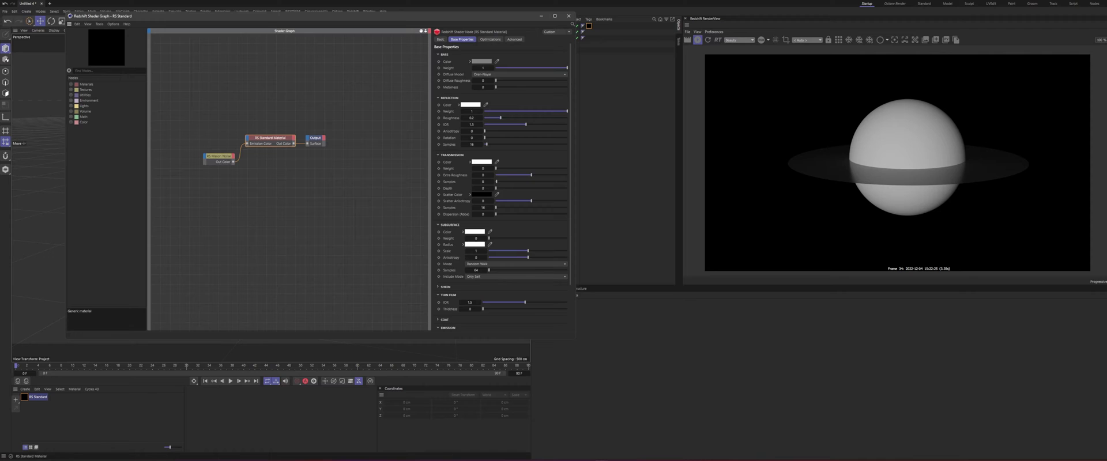
{"action": "scroll", "coordinate": [467, 276], "scroll_direction": "down", "scroll_amount": 3}
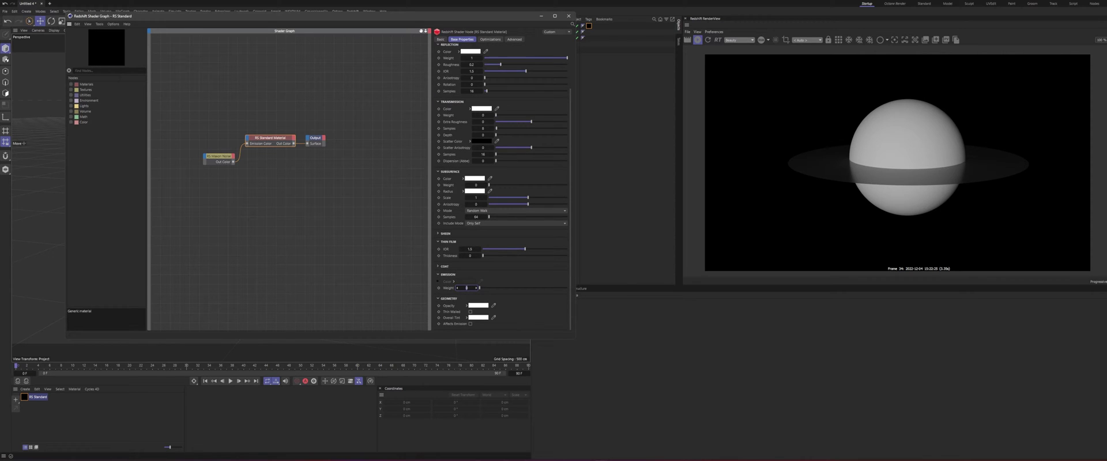
{"action": "type", "text": "5"}
{"action": "key", "text": "Return"}
Step: Increase the Maxon Noise node's overall scale, raise its contrast to about 0.75, and close the shader graph
{"action": "left_click", "coordinate": [219, 156]}
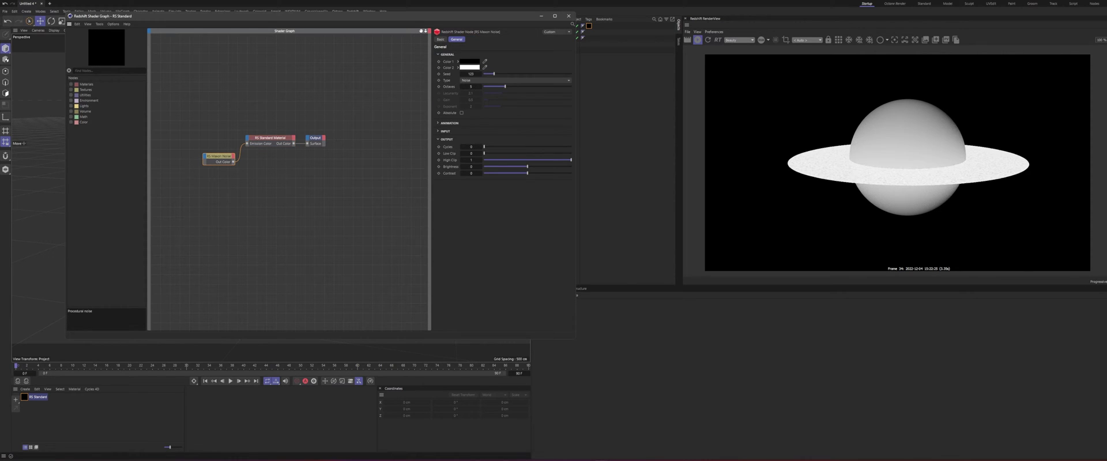
{"action": "left_click", "coordinate": [444, 131]}
{"action": "left_click_drag", "start_coordinate": [509, 151], "coordinate": [561, 151]}
{"action": "left_click_drag", "start_coordinate": [528, 208], "coordinate": [560, 208]}
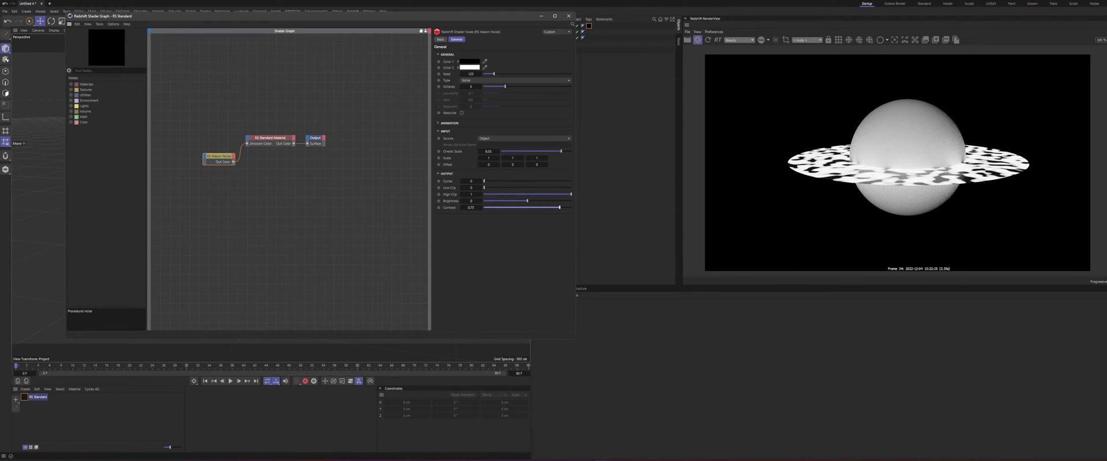
{"action": "left_click_drag", "start_coordinate": [434, 16], "coordinate": [414, 27]}
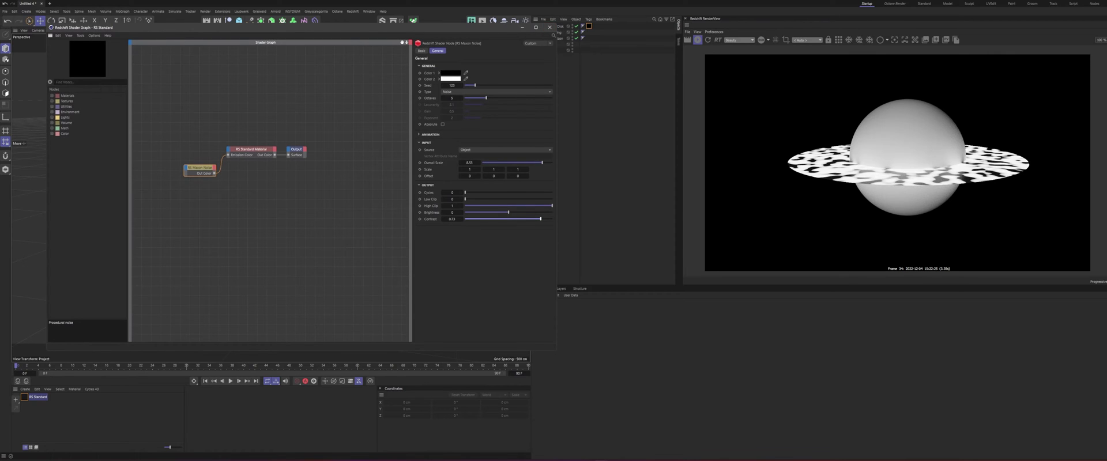
{"action": "left_click_drag", "start_coordinate": [301, 33], "coordinate": [252, 51]}
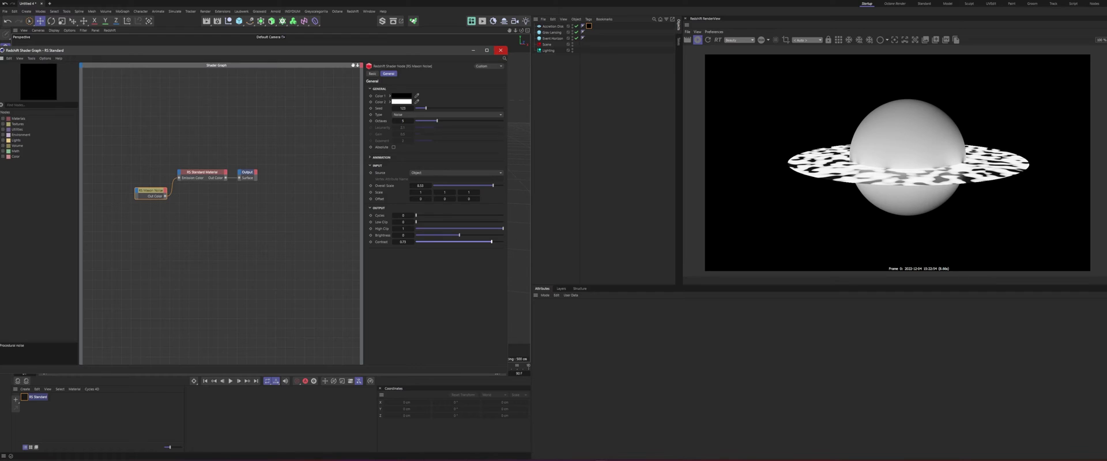
{"action": "left_click", "coordinate": [500, 50]}
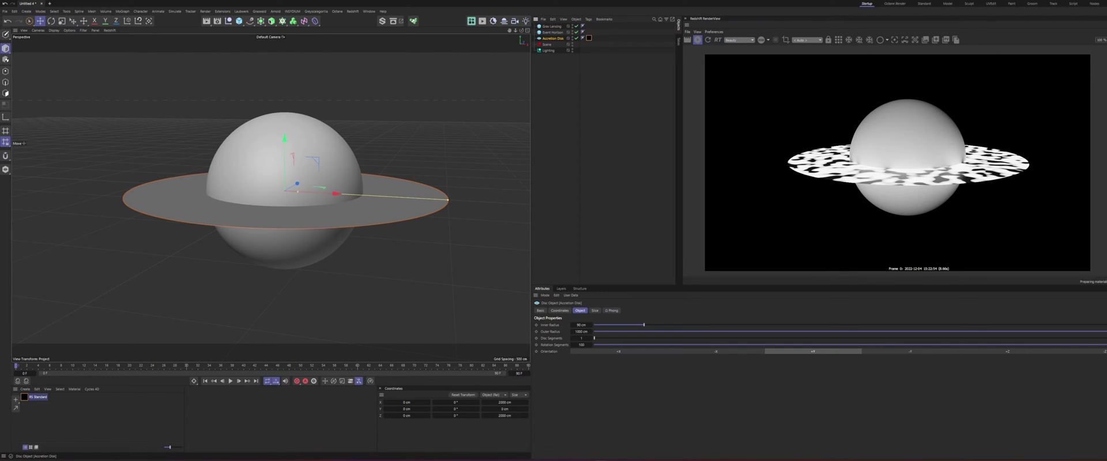
Step: Group the Grav Lensing, Event Horizon and Accretion Disk objects under the Scene null
{"action": "left_click", "coordinate": [552, 27], "text": "shift"}
{"action": "left_click_drag", "start_coordinate": [552, 32], "coordinate": [546, 44]}
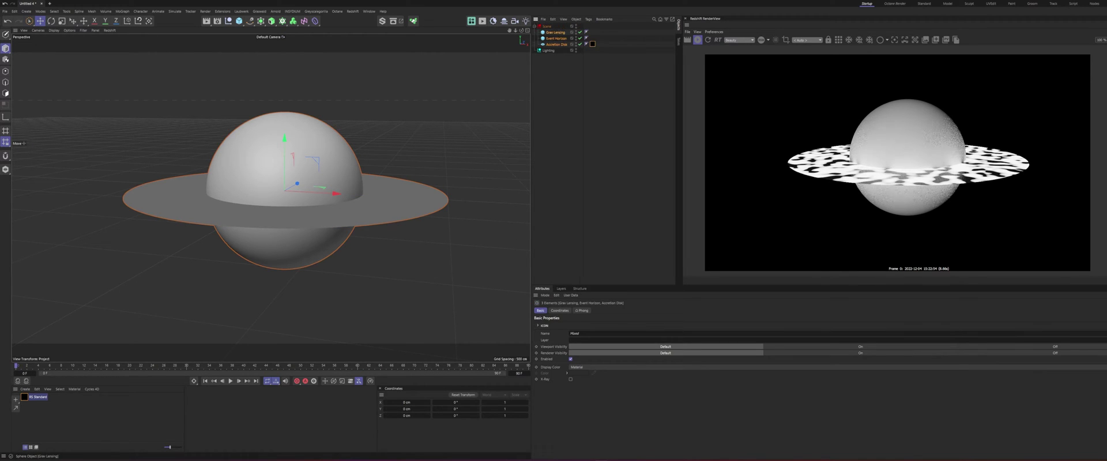
{"action": "left_click", "coordinate": [556, 45]}
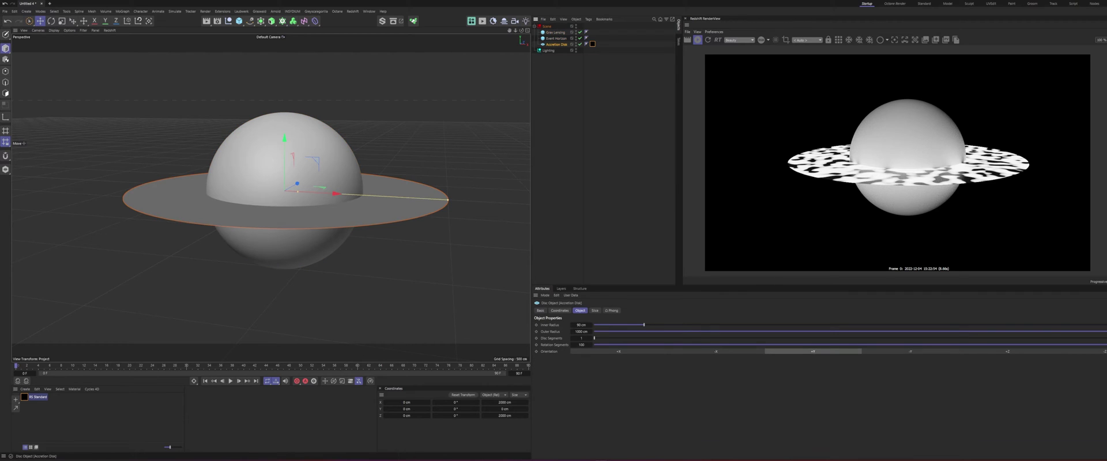
Step: Create a second Redshift Standard material and rename the existing noise material as Accretion Disk
{"action": "left_click", "coordinate": [26, 381]}
{"action": "mouse_move", "coordinate": [39, 384]}
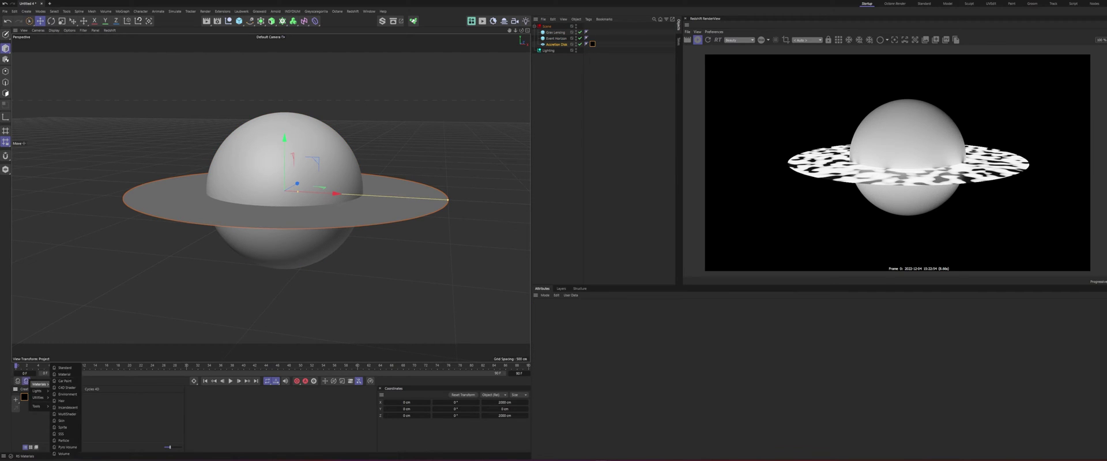
{"action": "left_click", "coordinate": [64, 367]}
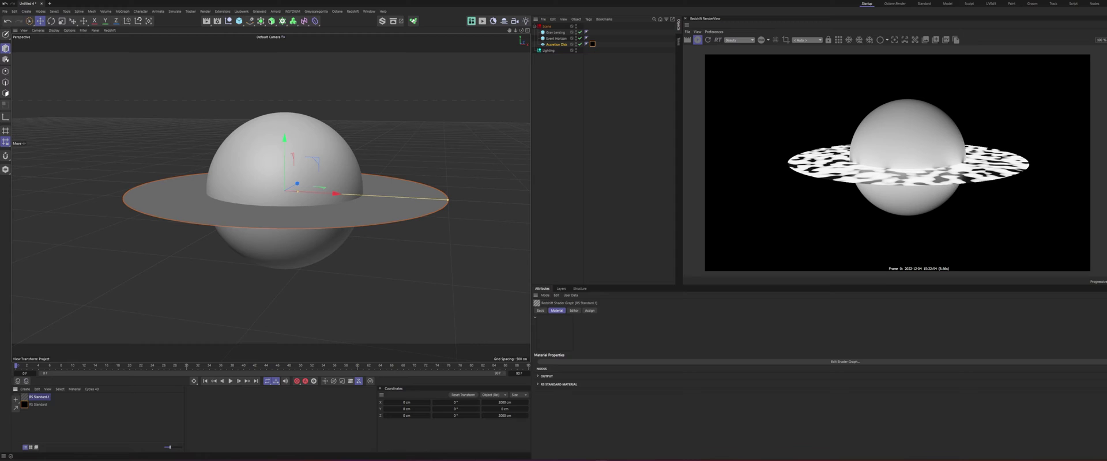
{"action": "double_click", "coordinate": [38, 404]}
{"action": "type", "text": "Accre"}
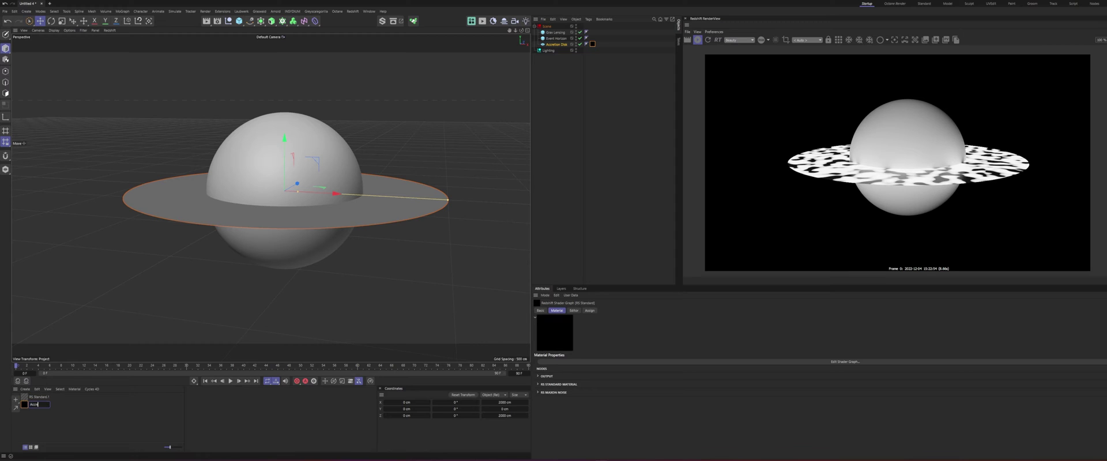
{"action": "type", "text": "etion Disk"}
{"action": "key", "text": "Return"}
Step: Rename the new material as Event Horizon and apply it to the Event Horizon object
{"action": "double_click", "coordinate": [39, 396]}
{"action": "key", "text": "BackSpace"}
{"action": "type", "text": "Event Horizon"}
{"action": "key", "text": "Return"}
{"action": "left_click_drag", "start_coordinate": [25, 397], "coordinate": [556, 38]}
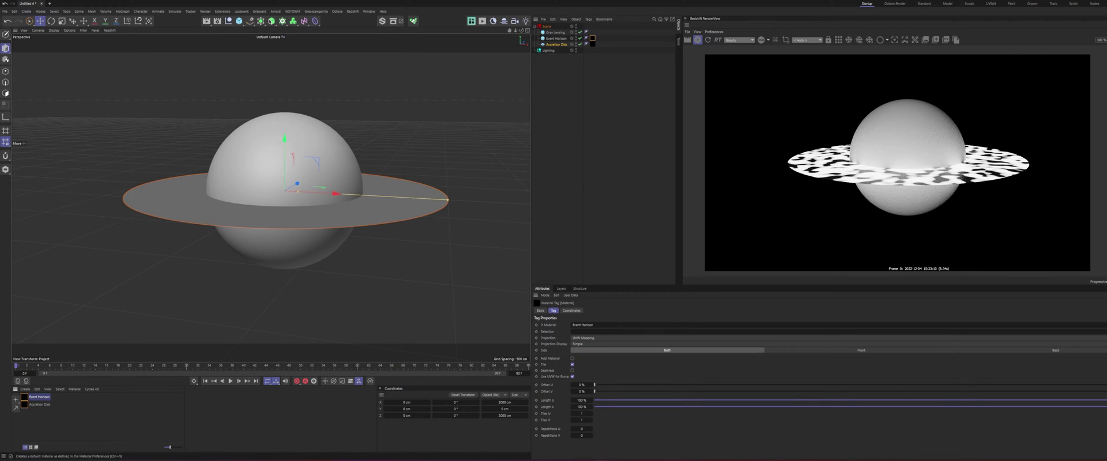
Step: Add a Fresnel node in the Event Horizon material's shader graph and connect it to the RS Standard Material's Emission Color
{"action": "double_click", "coordinate": [24, 397]}
{"action": "left_click_drag", "start_coordinate": [123, 144], "coordinate": [228, 104]}
{"action": "left_click_drag", "start_coordinate": [154, 117], "coordinate": [219, 119]}
{"action": "double_click", "coordinate": [214, 222]}
{"action": "type", "text": "fre"}
{"action": "key", "text": "Return"}
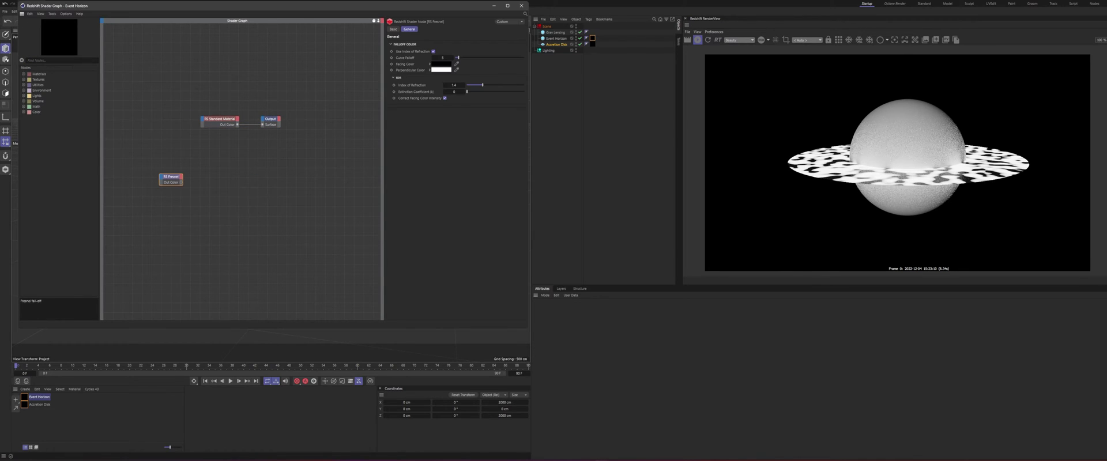
{"action": "left_click_drag", "start_coordinate": [181, 182], "coordinate": [228, 144]}
Step: Set the Event Horizon material's emission weight to 5 and close its shader graph
{"action": "left_click", "coordinate": [225, 119]}
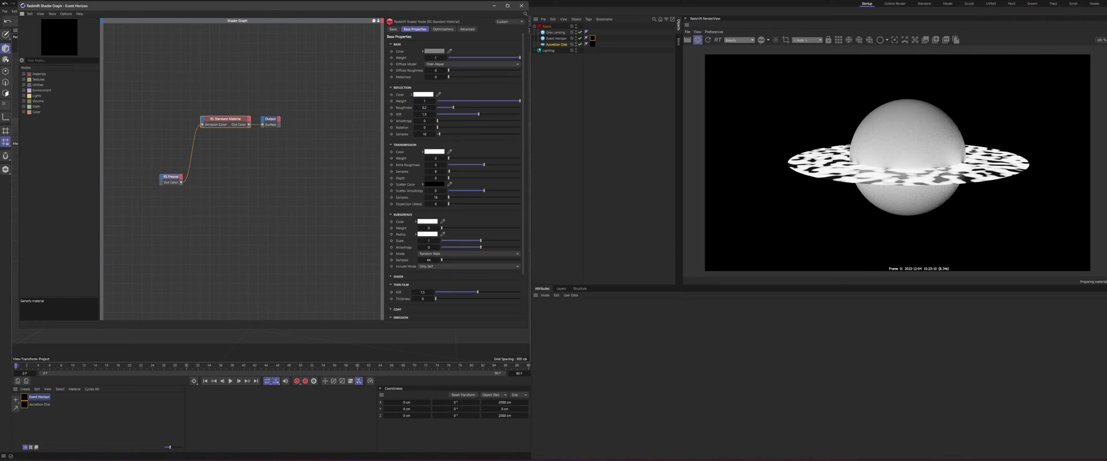
{"action": "left_click_drag", "start_coordinate": [171, 177], "coordinate": [168, 168]}
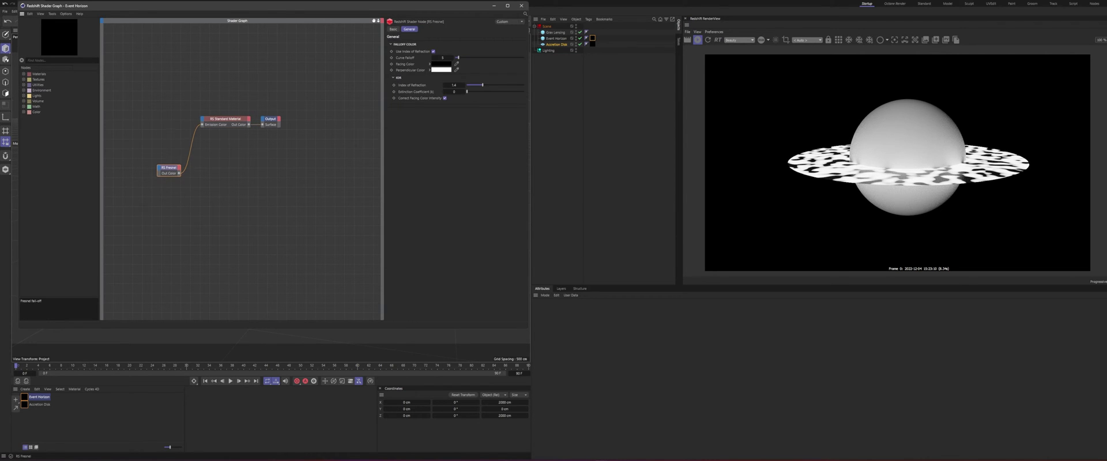
{"action": "left_click", "coordinate": [212, 120]}
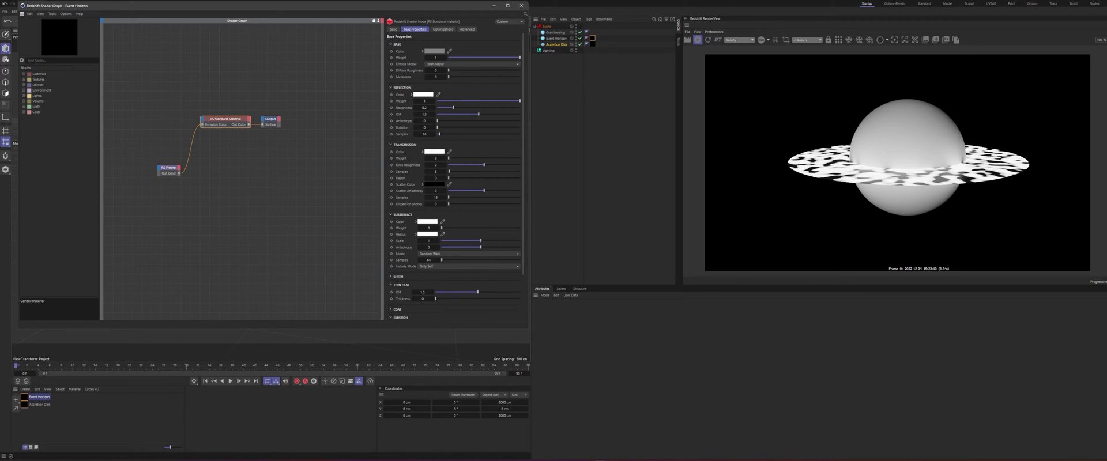
{"action": "scroll", "coordinate": [422, 299], "scroll_direction": "down", "scroll_amount": 2}
{"action": "left_click", "coordinate": [419, 278]}
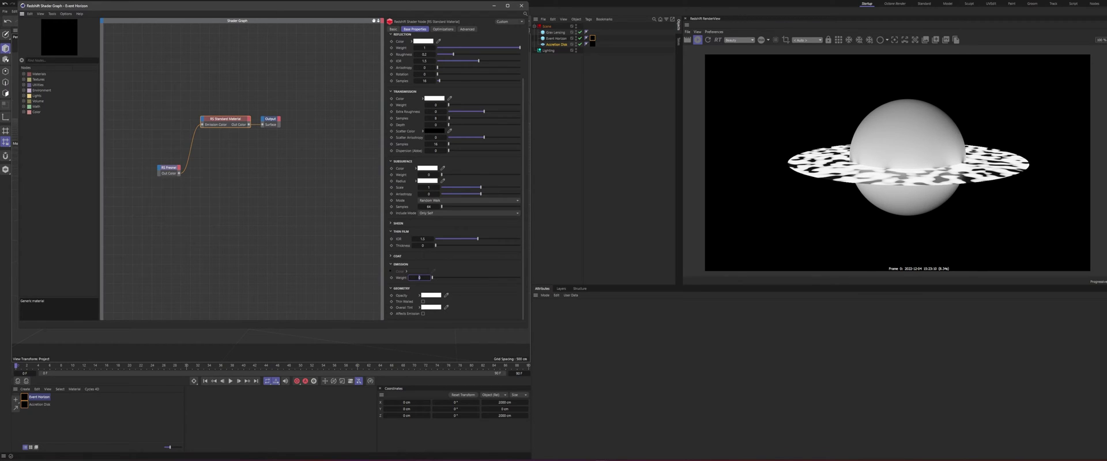
{"action": "type", "text": "5"}
{"action": "key", "text": "Return"}
{"action": "left_click", "coordinate": [522, 5]}
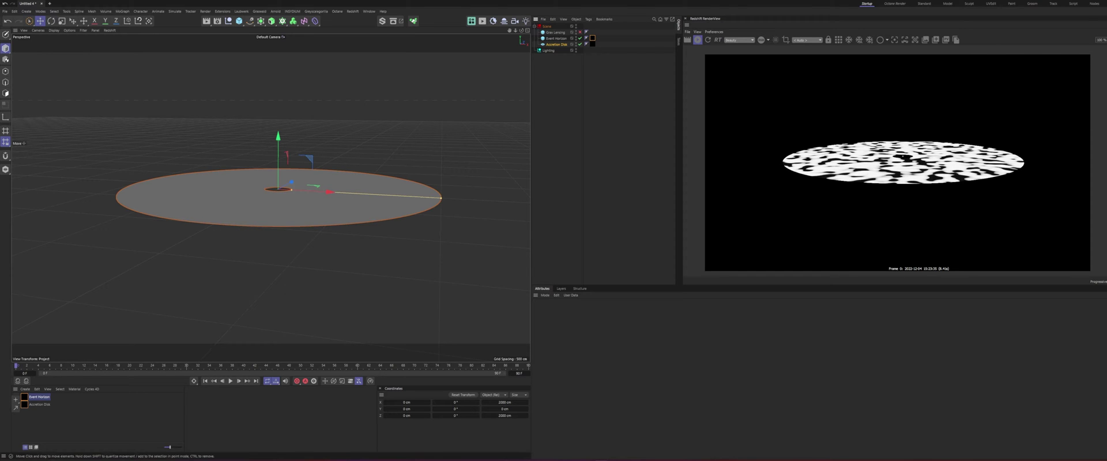
Step: Inspect the Event Horizon sphere at the disk's centre and re-enable the Grav Lensing sphere
{"action": "scroll", "coordinate": [278, 189], "scroll_direction": "up", "scroll_amount": 10}
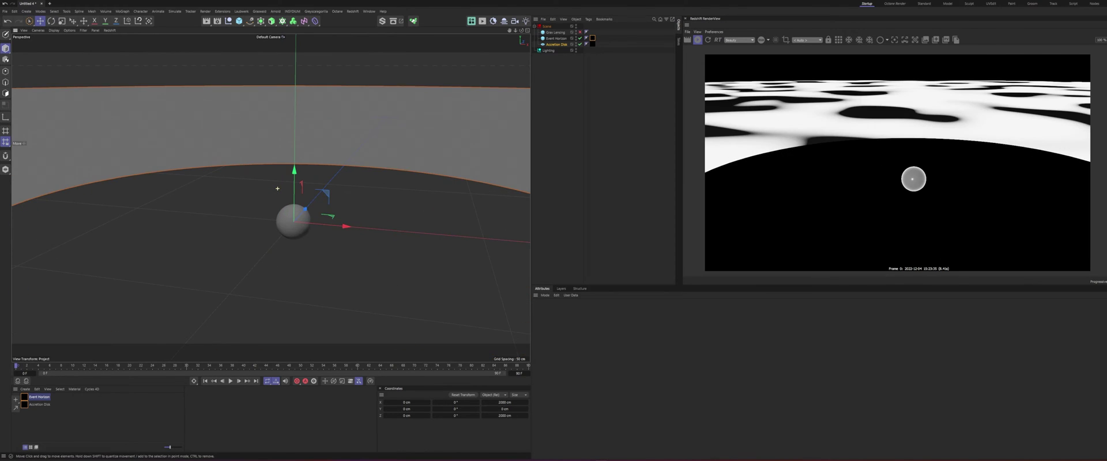
{"action": "scroll", "coordinate": [277, 188], "scroll_direction": "down", "scroll_amount": 10}
{"action": "scroll", "coordinate": [260, 197], "scroll_direction": "down", "scroll_amount": 2}
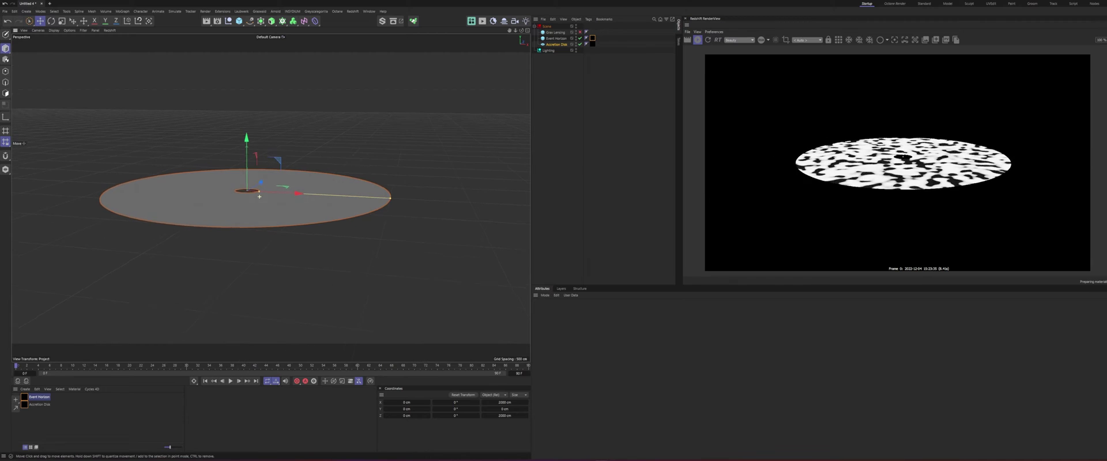
{"action": "left_click", "coordinate": [580, 32]}
{"action": "left_click_drag", "start_coordinate": [257, 202], "coordinate": [245, 191], "text": "alt"}
{"action": "middle_click_drag", "start_coordinate": [245, 191], "coordinate": [276, 188], "text": "alt"}
Step: Create a Redshift Standard material named Grav Lensing and apply it to the Grav Lensing sphere
{"action": "left_click", "coordinate": [555, 32]}
{"action": "left_click", "coordinate": [86, 420]}
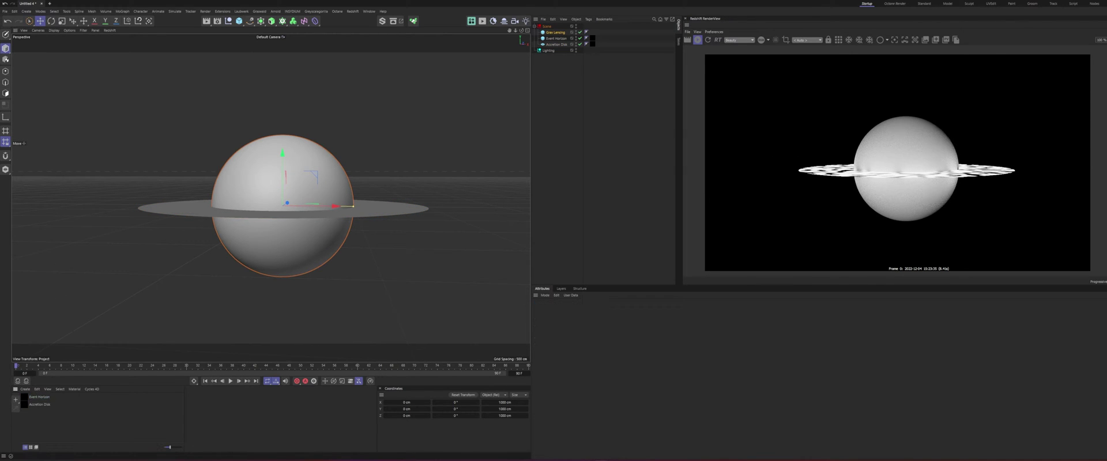
{"action": "left_click", "coordinate": [26, 382]}
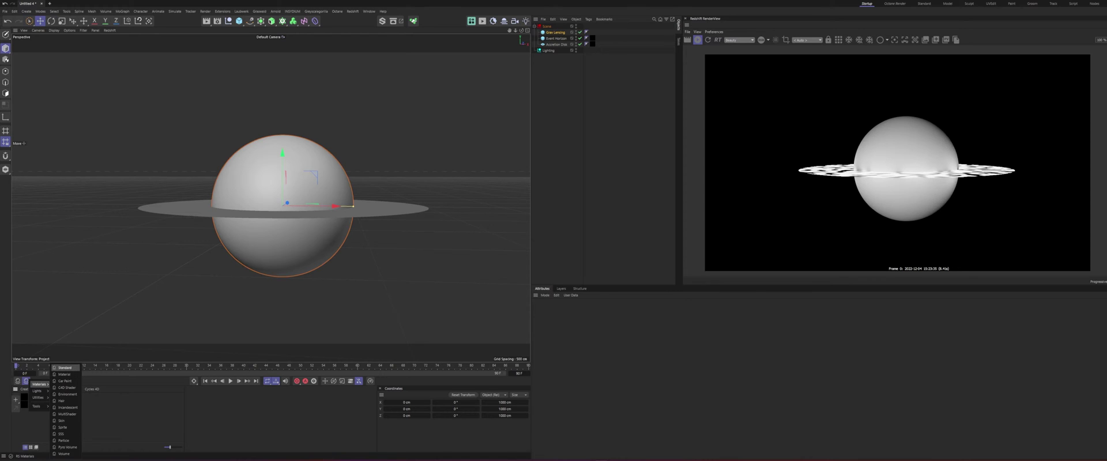
{"action": "left_click", "coordinate": [65, 368]}
{"action": "double_click", "coordinate": [39, 398]}
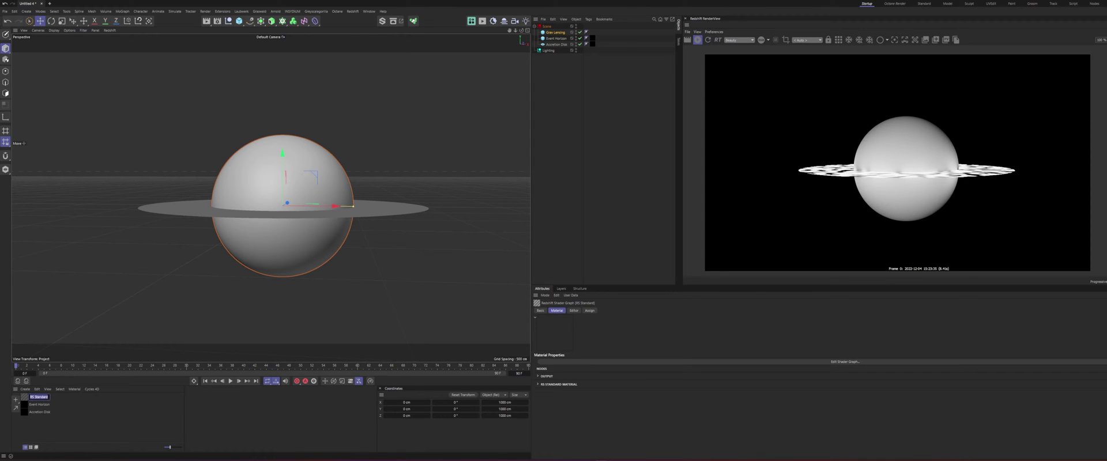
{"action": "type", "text": "Grav Lensing"}
{"action": "key", "text": "Return"}
{"action": "left_click_drag", "start_coordinate": [25, 398], "coordinate": [263, 196]}
Step: Open the Grav Lensing material's shader graph and move its two nodes toward the centre of the graph
{"action": "left_click", "coordinate": [25, 397]}
{"action": "double_click", "coordinate": [25, 397]}
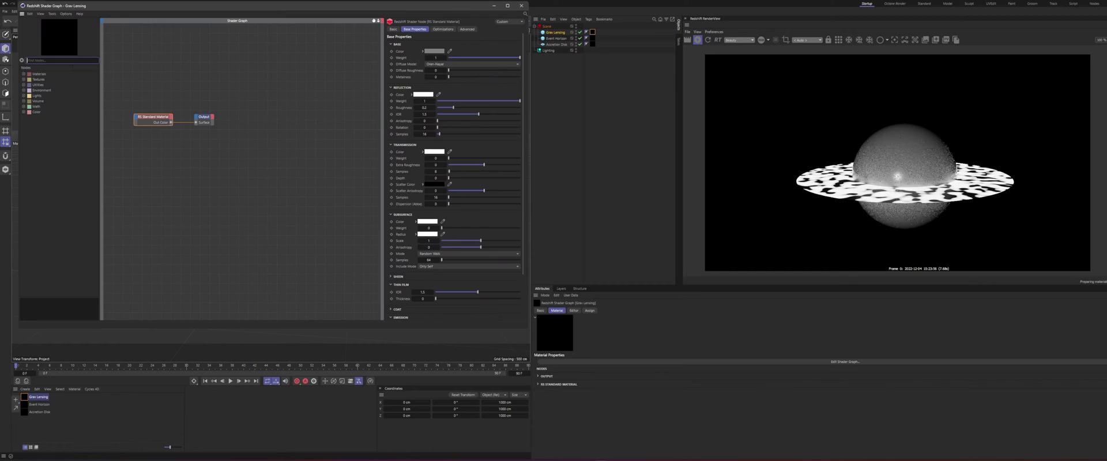
{"action": "left_click_drag", "start_coordinate": [124, 103], "coordinate": [213, 154]}
{"action": "left_click_drag", "start_coordinate": [151, 116], "coordinate": [254, 149]}
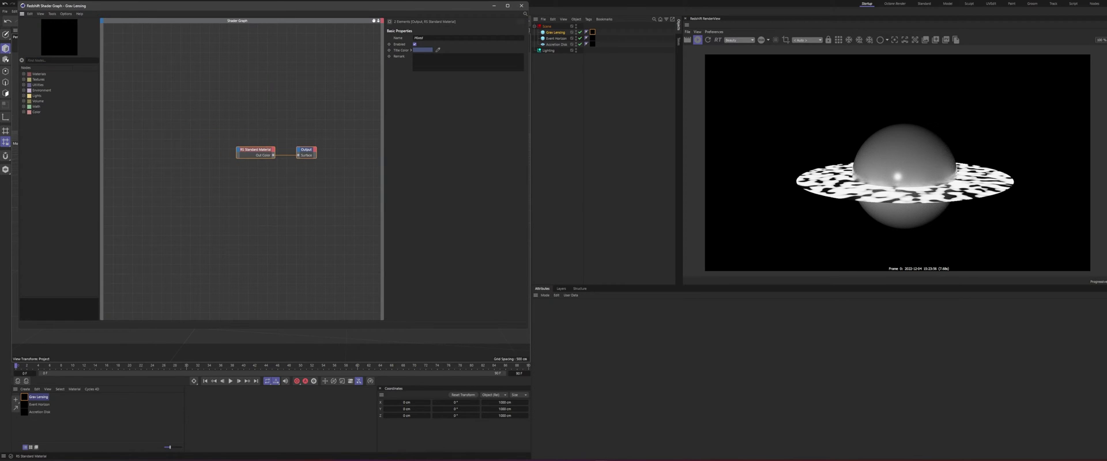
{"action": "left_click", "coordinate": [249, 186]}
{"action": "left_click_drag", "start_coordinate": [220, 109], "coordinate": [297, 191]}
{"action": "left_click", "coordinate": [296, 191]}
Step: Set the Grav Lensing material's base weight, reflection weight and reflection roughness to 0, and its transmission weight to 1
{"action": "left_click", "coordinate": [252, 149]}
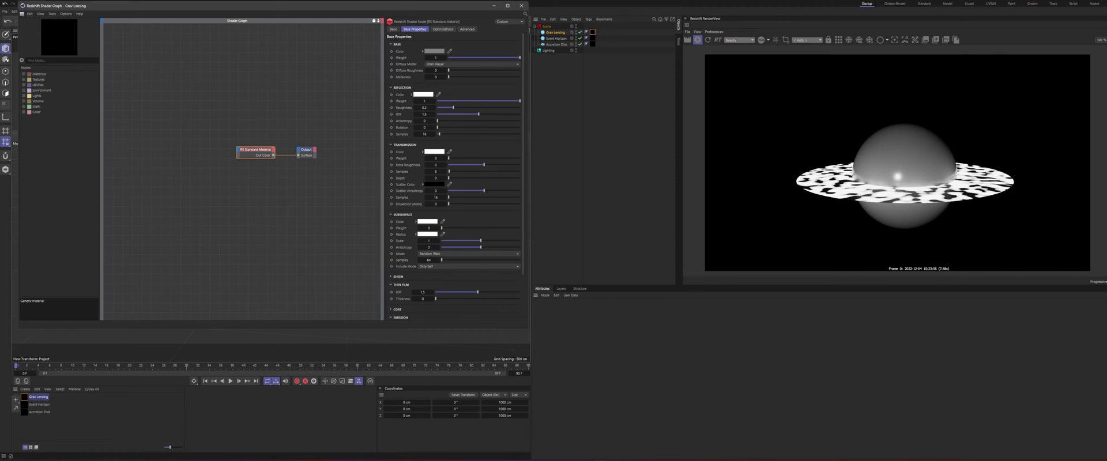
{"action": "left_click_drag", "start_coordinate": [519, 58], "coordinate": [446, 58]}
{"action": "left_click_drag", "start_coordinate": [519, 101], "coordinate": [436, 108]}
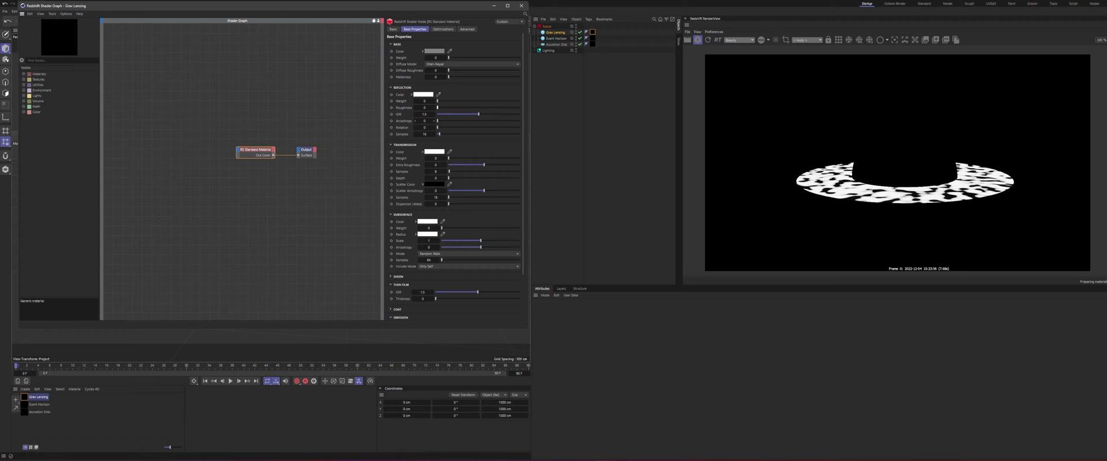
{"action": "left_click_drag", "start_coordinate": [448, 158], "coordinate": [519, 158]}
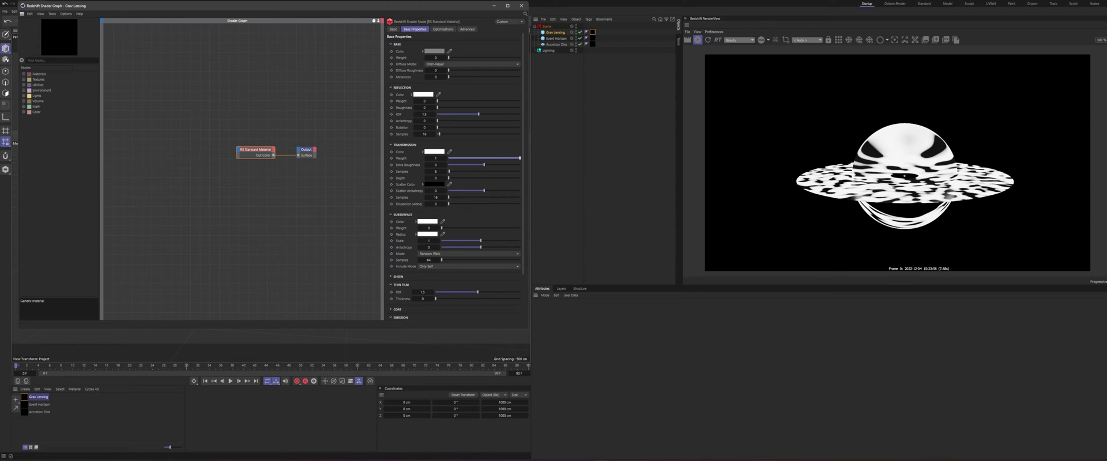
Step: Add a Fresnel node to the Grav Lensing graph and connect its Out Color to the Output's Surface input
{"action": "left_click_drag", "start_coordinate": [255, 150], "coordinate": [251, 152]}
{"action": "left_click", "coordinate": [248, 187]}
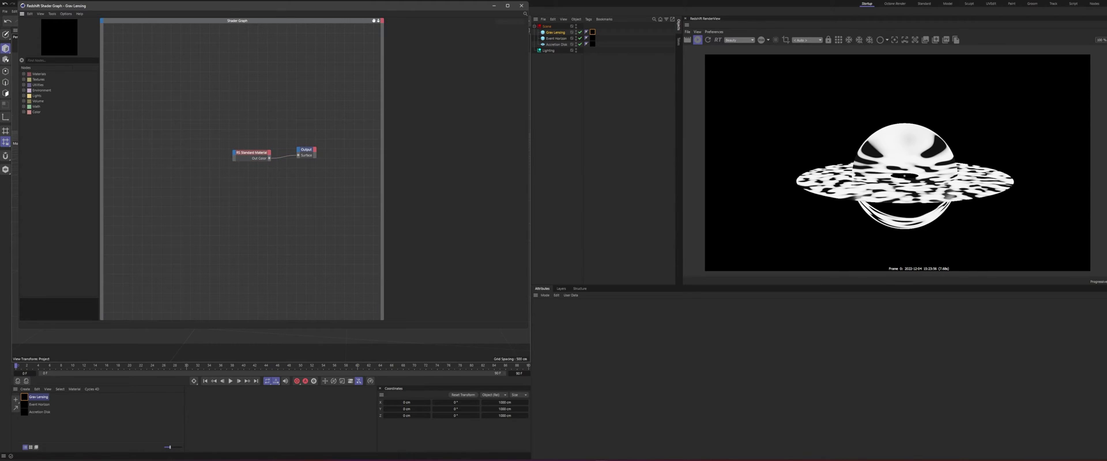
{"action": "key", "text": "Tab"}
{"action": "type", "text": "fres"}
{"action": "key", "text": "Return"}
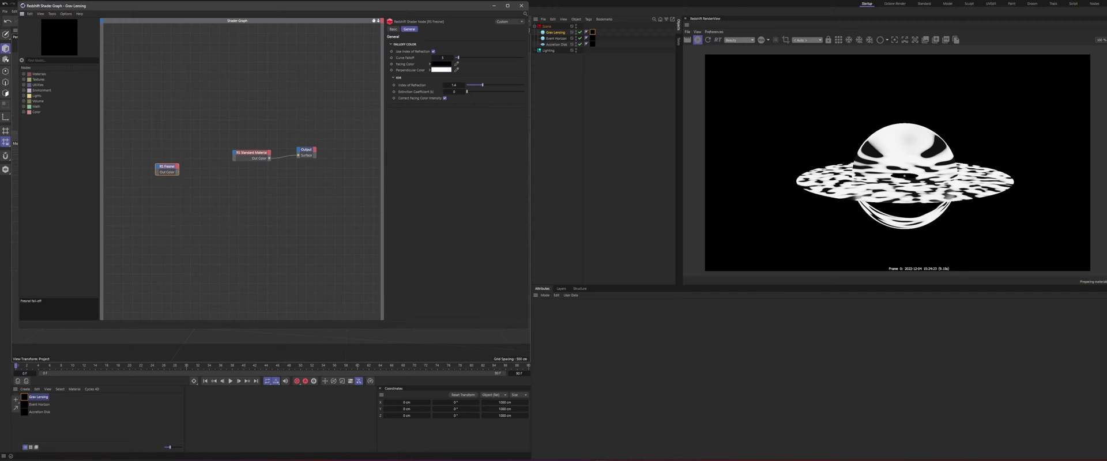
{"action": "left_click_drag", "start_coordinate": [177, 171], "coordinate": [181, 202]}
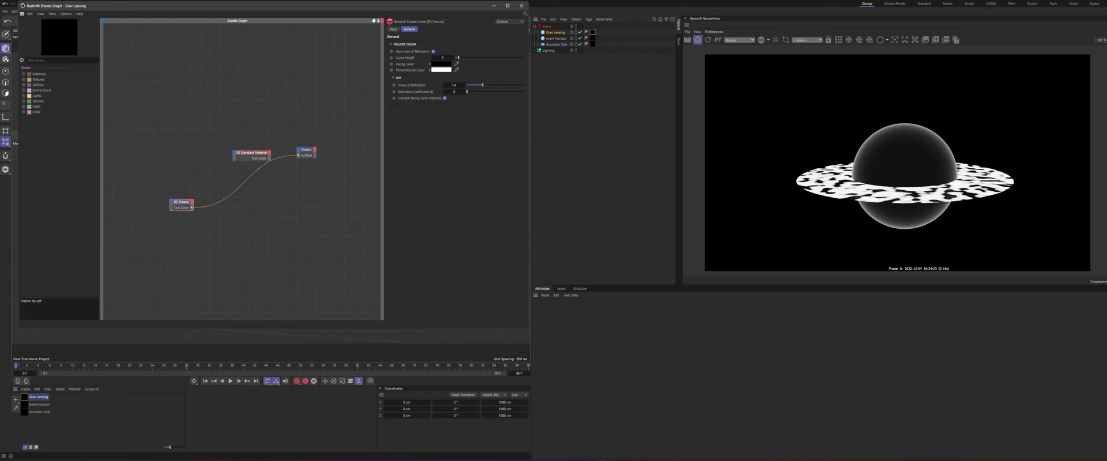
{"action": "left_click_drag", "start_coordinate": [181, 202], "coordinate": [185, 206]}
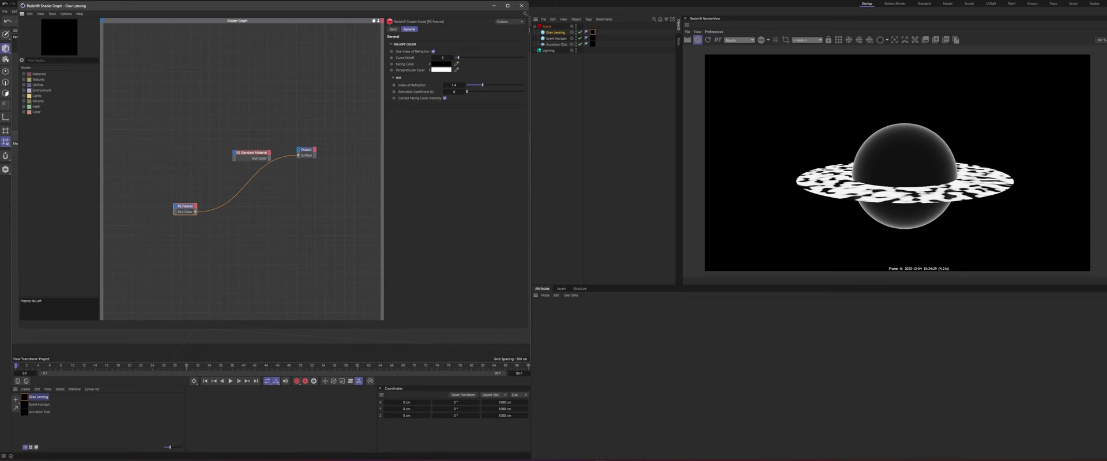
Step: Turn off Use Index of Refraction on the Fresnel node and set its curve falloff to 0.015
{"action": "left_click", "coordinate": [433, 51]}
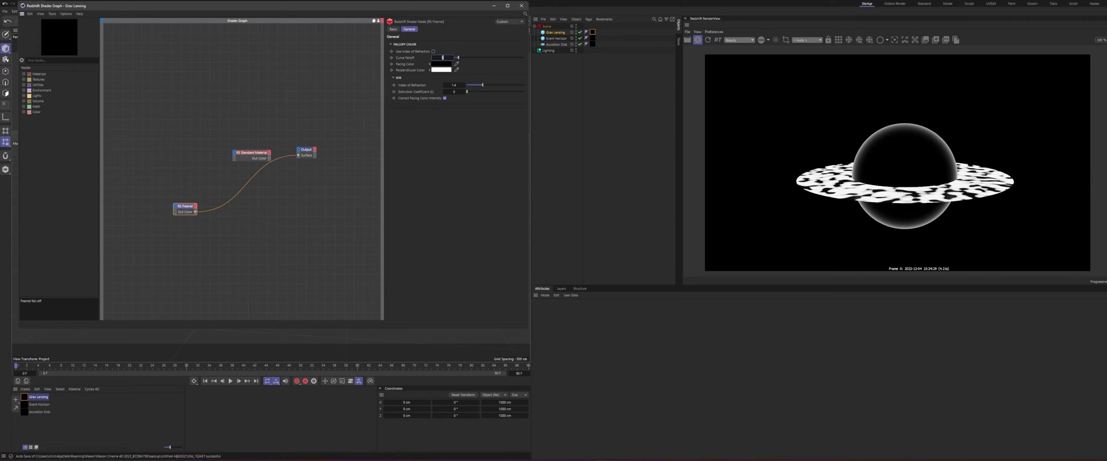
{"action": "type", "text": ".015"}
{"action": "key", "text": "Return"}
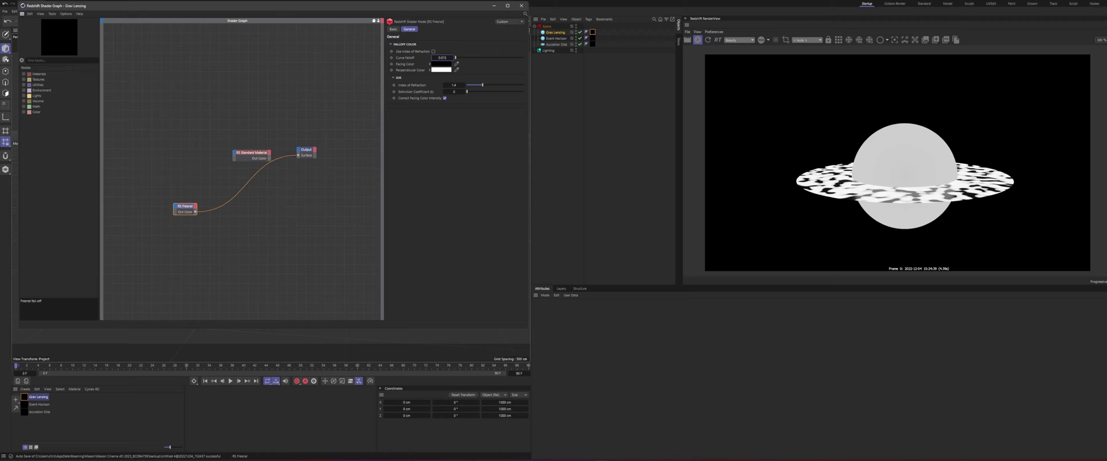
Step: Add a Ramp node to the Grav Lensing graph, wired between the Fresnel node and the Output's Surface input
{"action": "left_click_drag", "start_coordinate": [184, 206], "coordinate": [164, 173]}
{"action": "double_click", "coordinate": [189, 200]}
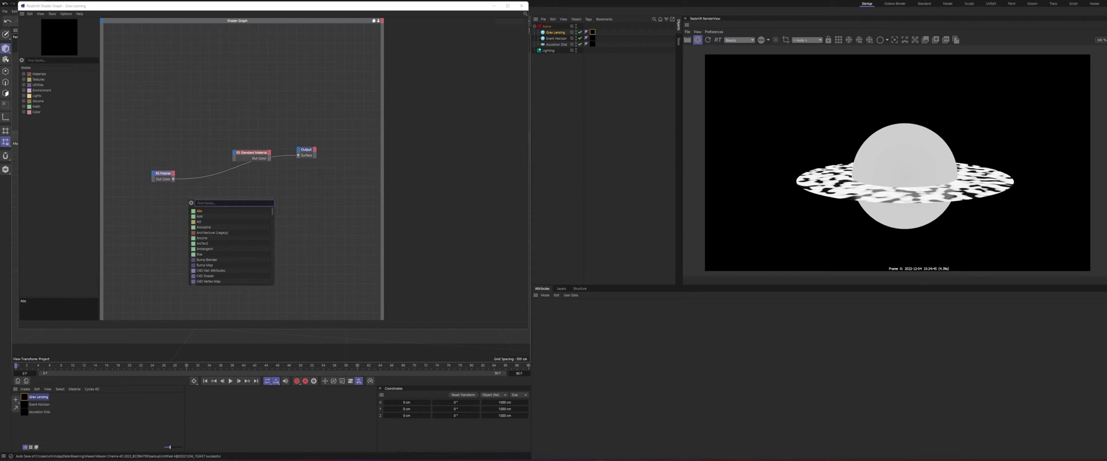
{"action": "type", "text": "re"}
{"action": "key", "text": "BackSpace"}
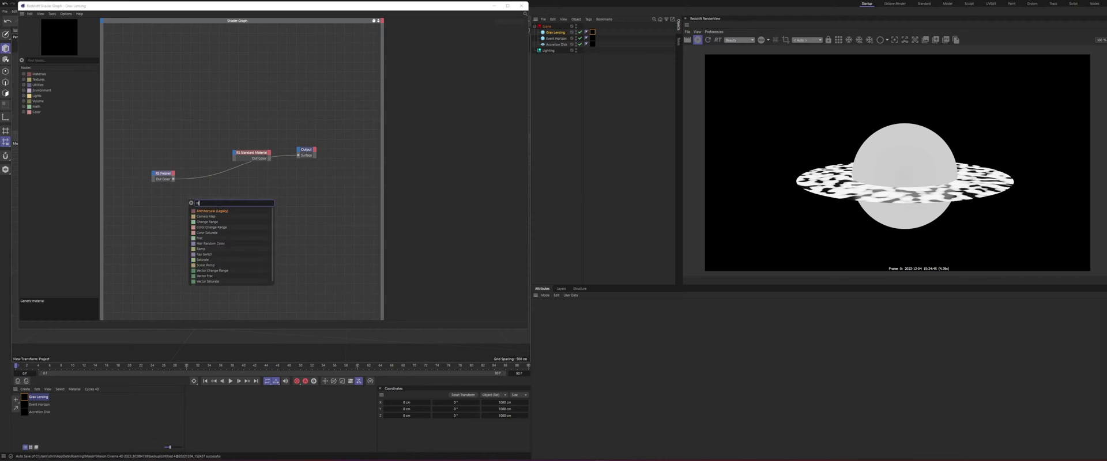
{"action": "type", "text": "amp"}
{"action": "key", "text": "Return"}
{"action": "left_click_drag", "start_coordinate": [188, 198], "coordinate": [222, 192]}
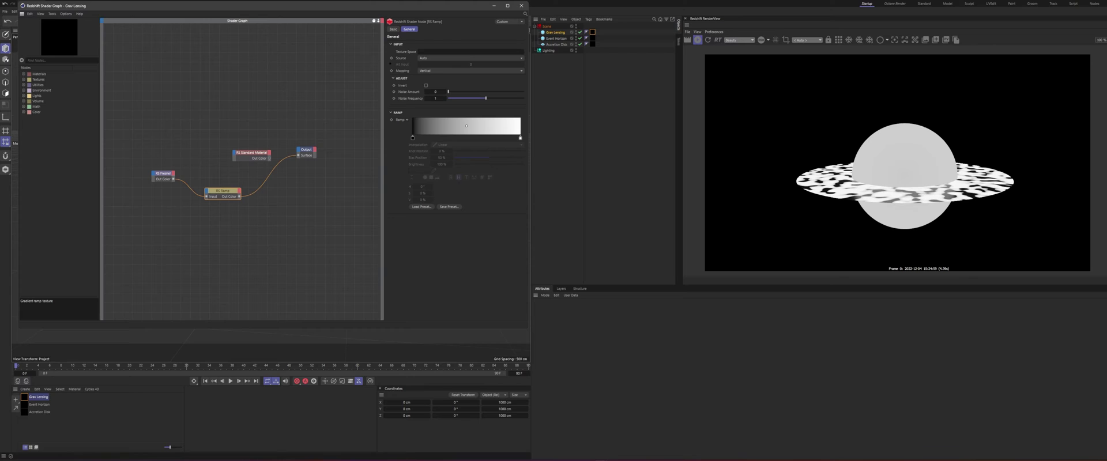
Step: Set the interpolation of both end knots of the ramp to Linear
{"action": "left_click", "coordinate": [413, 138]}
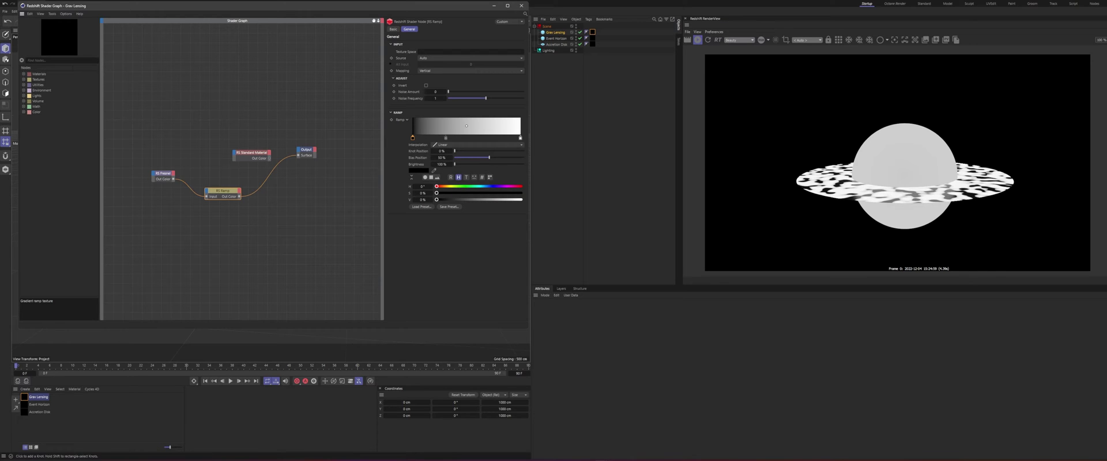
{"action": "left_click", "coordinate": [521, 138], "text": "shift"}
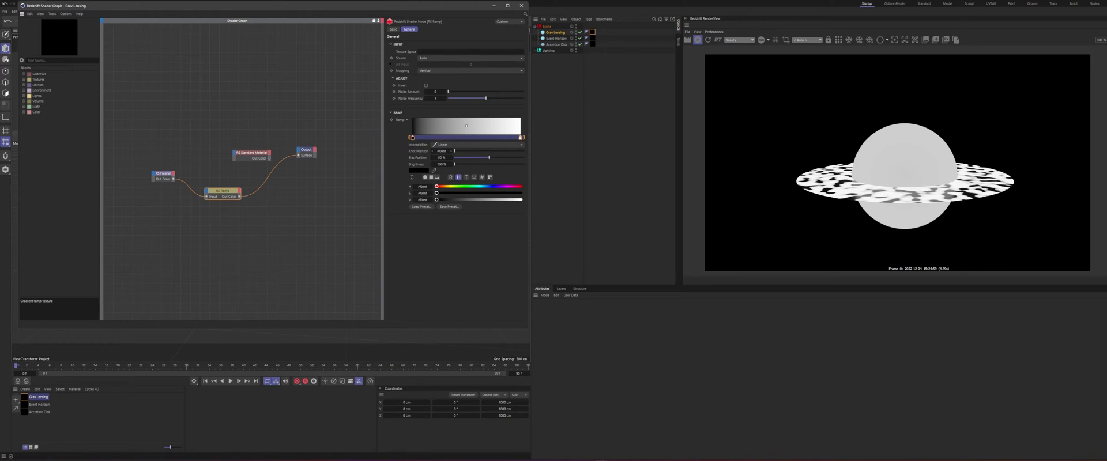
{"action": "left_click", "coordinate": [481, 144]}
{"action": "left_click", "coordinate": [444, 172]}
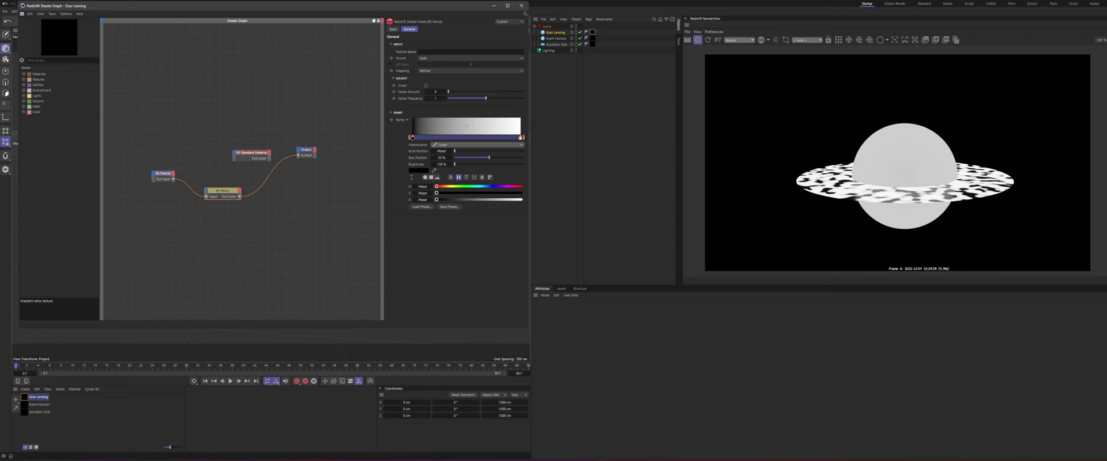
Step: Move the ramp's black knot to a position of 95%
{"action": "left_click", "coordinate": [413, 138]}
{"action": "left_click_drag", "start_coordinate": [412, 138], "coordinate": [514, 137]}
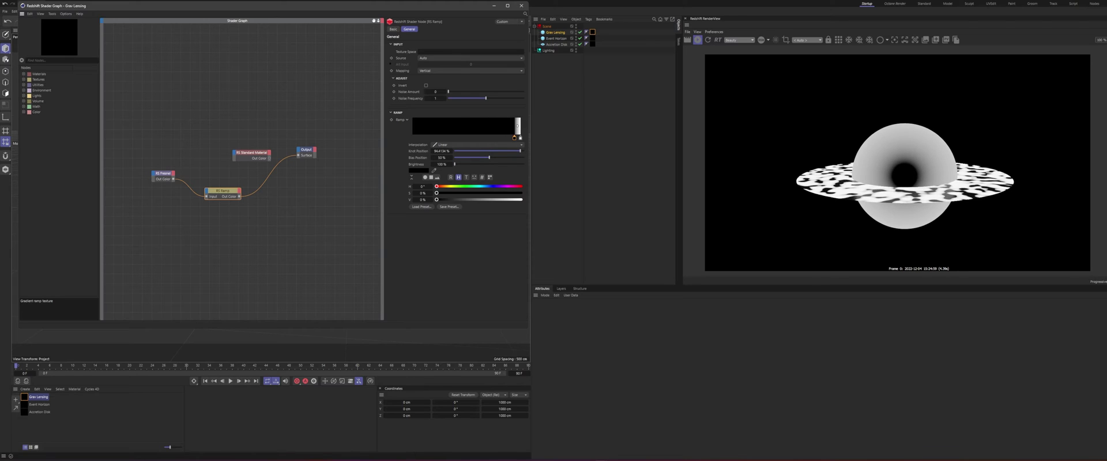
{"action": "double_click", "coordinate": [442, 151]}
{"action": "type", "text": "95"}
{"action": "key", "text": "Return"}
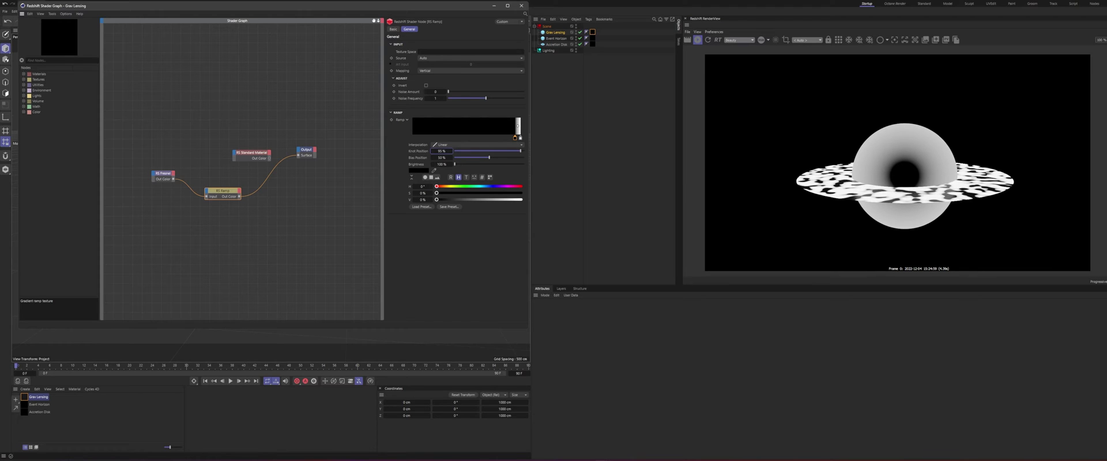
{"action": "left_click_drag", "start_coordinate": [515, 137], "coordinate": [517, 138]}
{"action": "key", "text": "ctrl+z"}
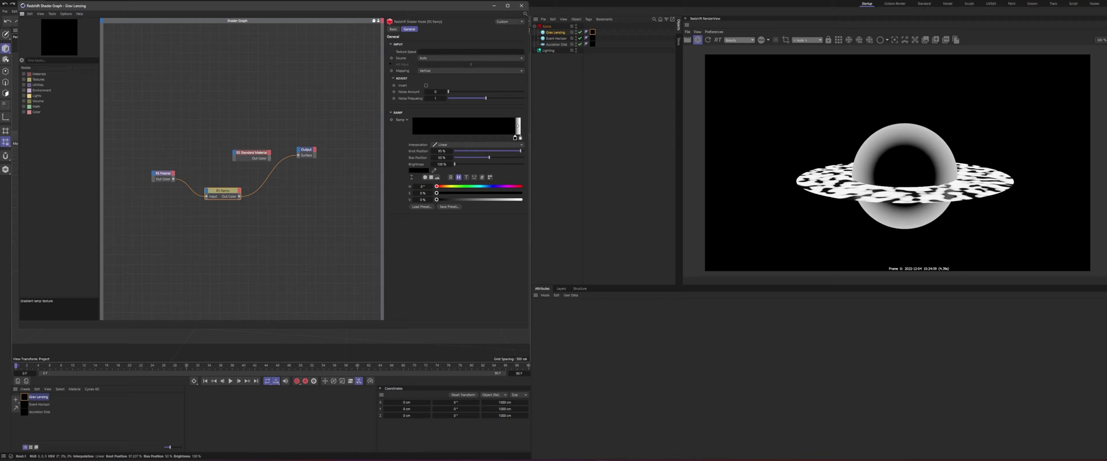
Step: Rearrange the Fresnel, Ramp and Standard Material nodes so the chain has room to lead into the material
{"action": "left_click_drag", "start_coordinate": [147, 155], "coordinate": [192, 180]}
{"action": "left_click", "coordinate": [221, 142]}
{"action": "left_click_drag", "start_coordinate": [221, 142], "coordinate": [250, 149]}
{"action": "left_click_drag", "start_coordinate": [193, 181], "coordinate": [180, 174]}
{"action": "left_click", "coordinate": [209, 209]}
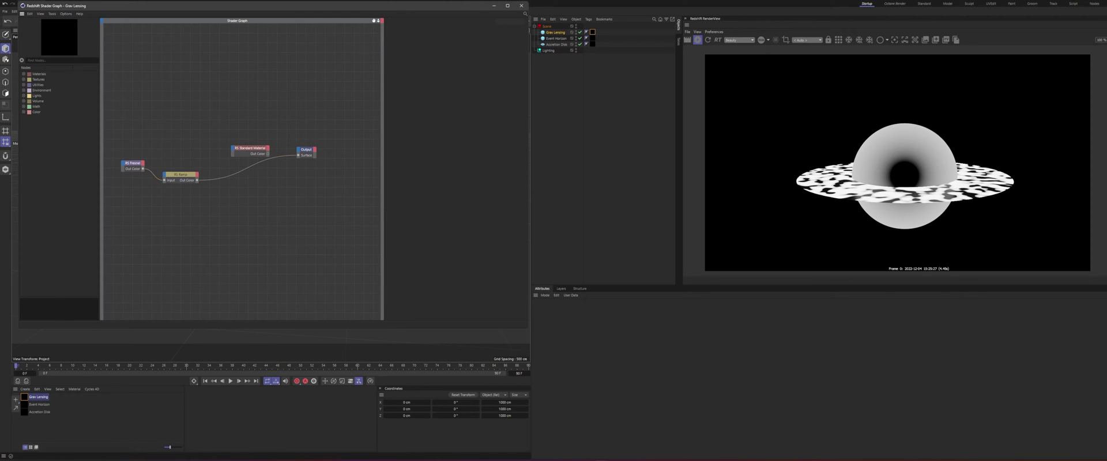
{"action": "left_click", "coordinate": [182, 174]}
{"action": "left_click_drag", "start_coordinate": [250, 149], "coordinate": [254, 150]}
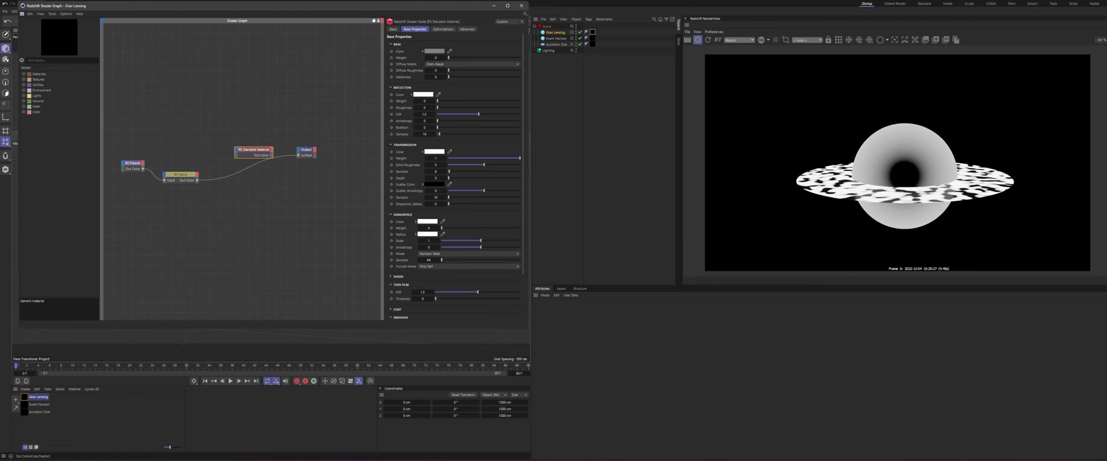
Step: Connect the Ramp's Out Color to the Standard Material's reflection IOR and the material's Out Color to the Output's Surface
{"action": "left_click_drag", "start_coordinate": [197, 180], "coordinate": [235, 151]}
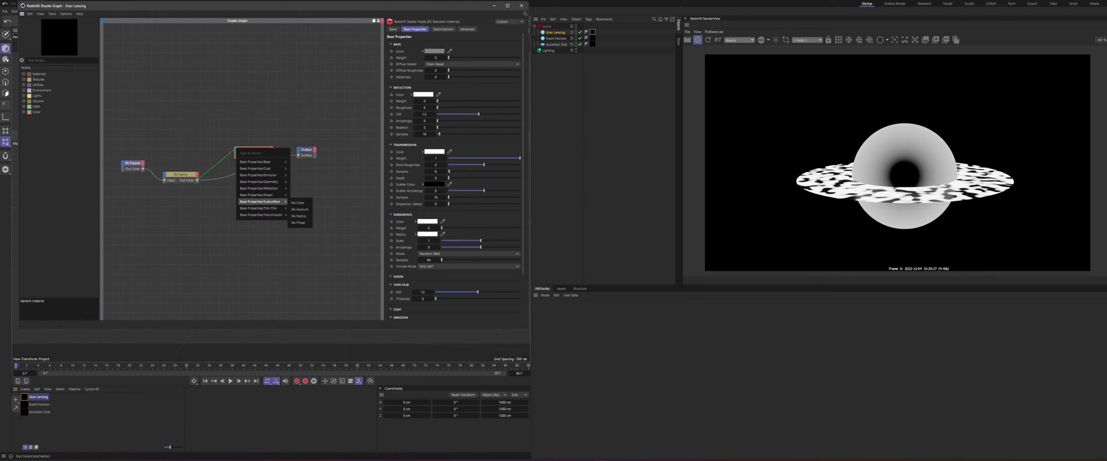
{"action": "mouse_move", "coordinate": [265, 189]}
{"action": "left_click", "coordinate": [297, 209]}
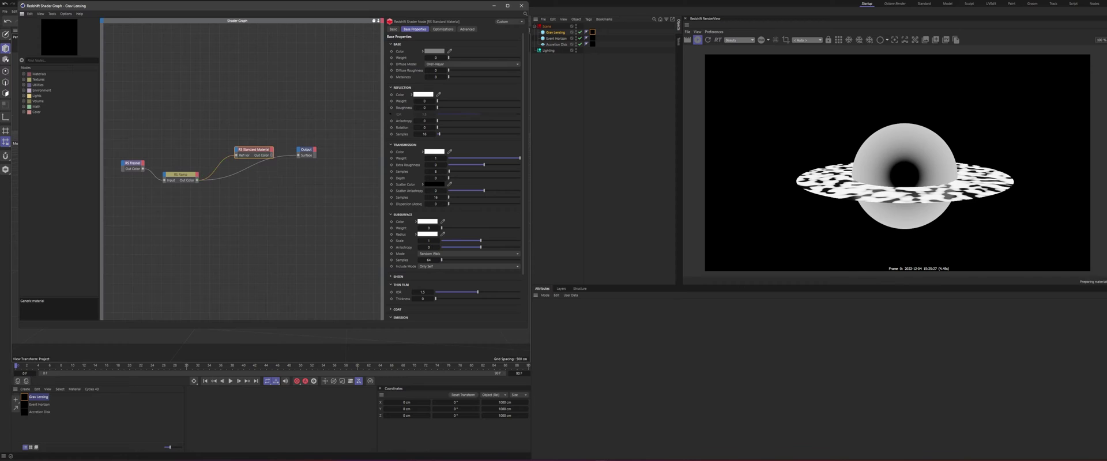
{"action": "mouse_move", "coordinate": [272, 155]}
{"action": "left_mouse_down"}
{"action": "mouse_move", "coordinate": [298, 155]}
{"action": "mouse_move", "coordinate": [255, 153]}
{"action": "left_mouse_up"}
{"action": "left_click_drag", "start_coordinate": [342, 7], "coordinate": [398, 230]}
{"action": "left_click_drag", "start_coordinate": [300, 215], "coordinate": [251, 84], "text": "alt"}
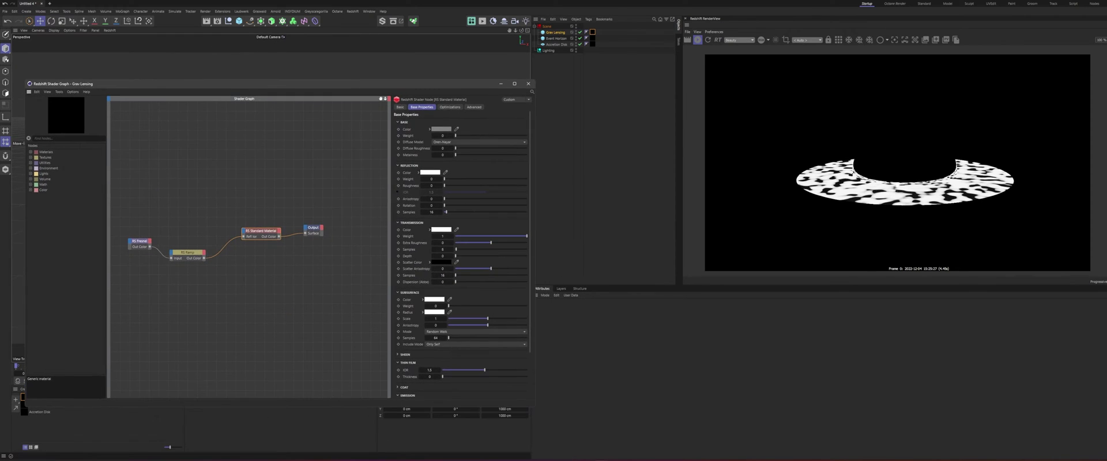
Step: Add a Div node between the Ramp and the Standard Material's Refl Ior, feeding the Ramp's output into Input 2
{"action": "left_click_drag", "start_coordinate": [334, 211], "coordinate": [281, 241]}
{"action": "double_click", "coordinate": [254, 283]}
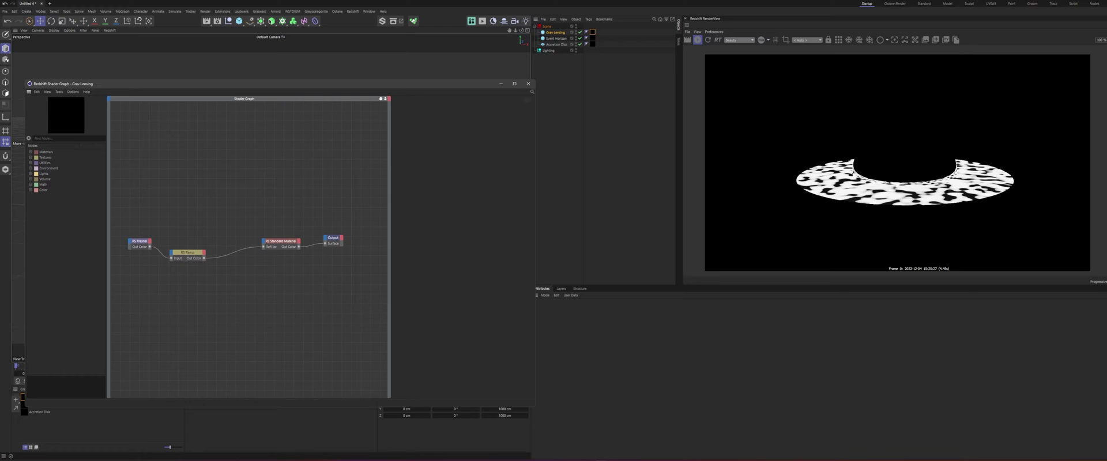
{"action": "type", "text": "div"}
{"action": "key", "text": "Return"}
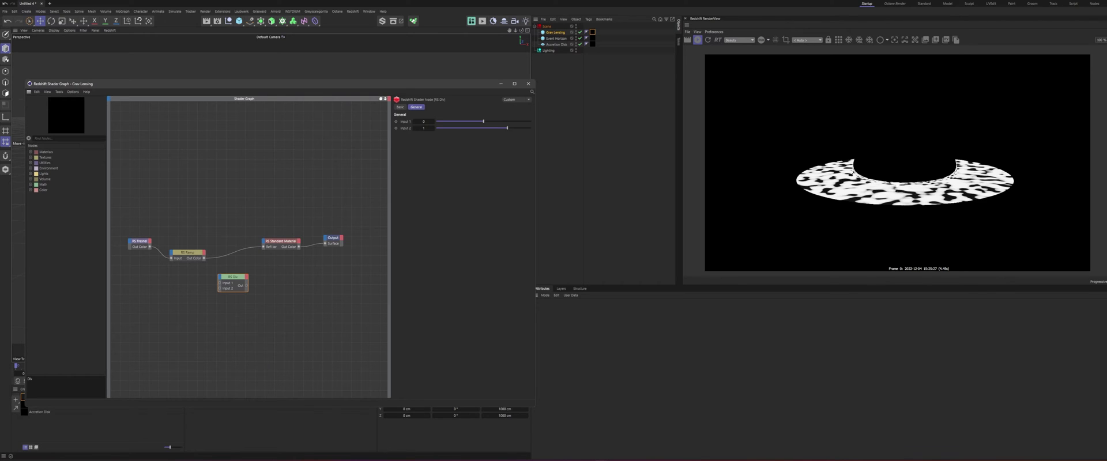
{"action": "left_click_drag", "start_coordinate": [233, 277], "coordinate": [236, 229]}
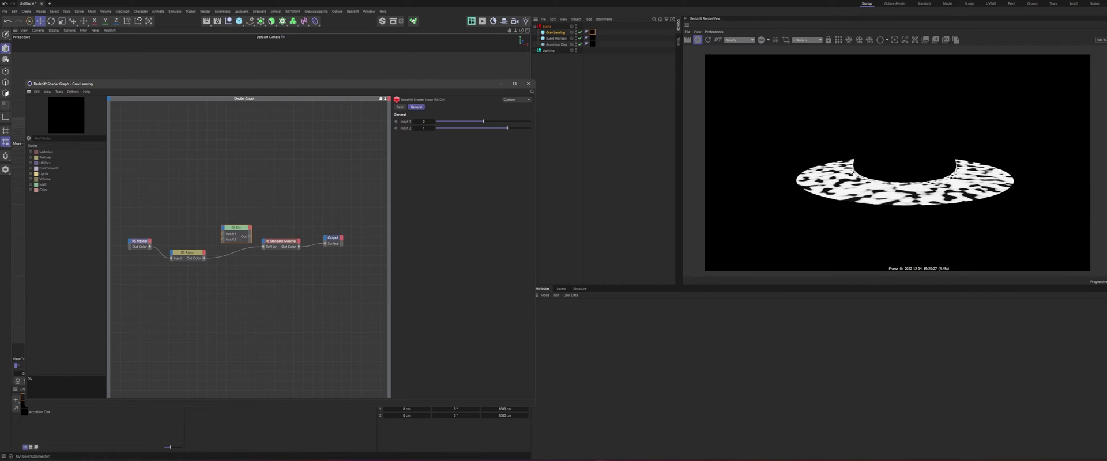
{"action": "left_click_drag", "start_coordinate": [222, 241], "coordinate": [223, 239]}
{"action": "left_click_drag", "start_coordinate": [235, 228], "coordinate": [236, 231]}
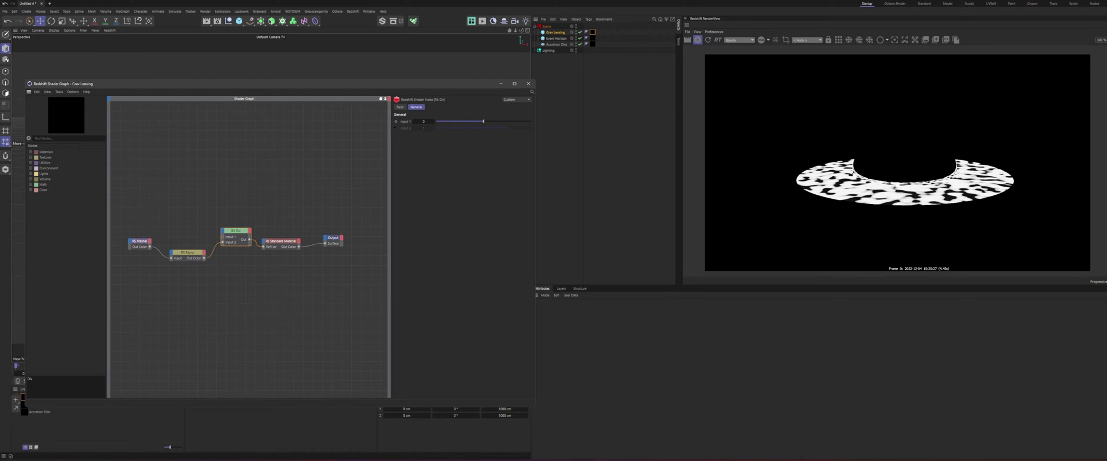
Step: Shrink the shader graph window and place it so the sphere in the viewport and the render stay visible
{"action": "left_click_drag", "start_coordinate": [173, 84], "coordinate": [192, 180]}
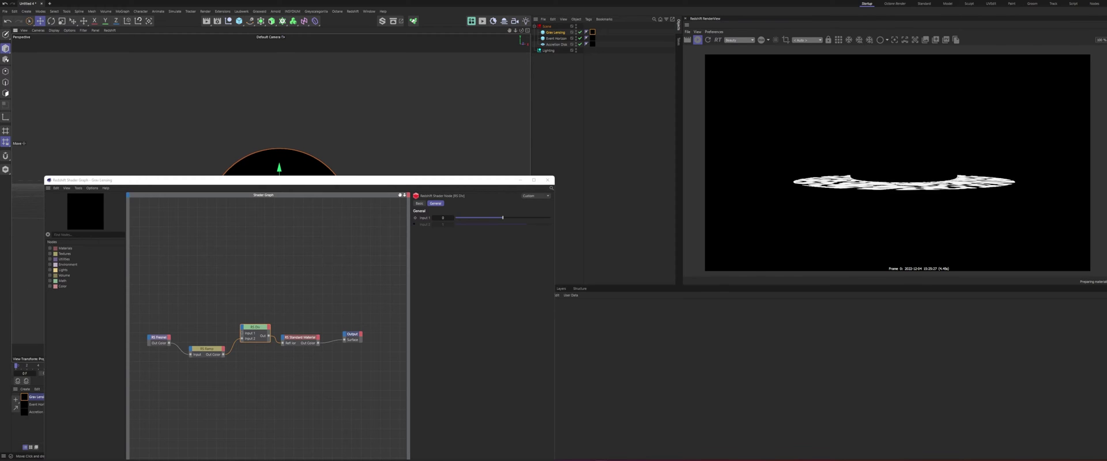
{"action": "left_click_drag", "start_coordinate": [192, 180], "coordinate": [181, 94]}
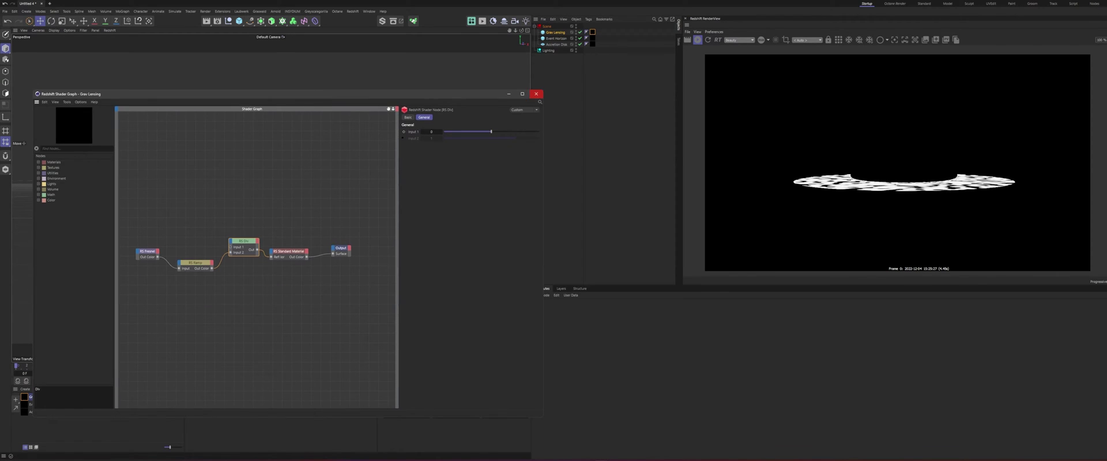
{"action": "left_click_drag", "start_coordinate": [543, 90], "coordinate": [293, 140]}
{"action": "left_click_drag", "start_coordinate": [196, 146], "coordinate": [532, 100]}
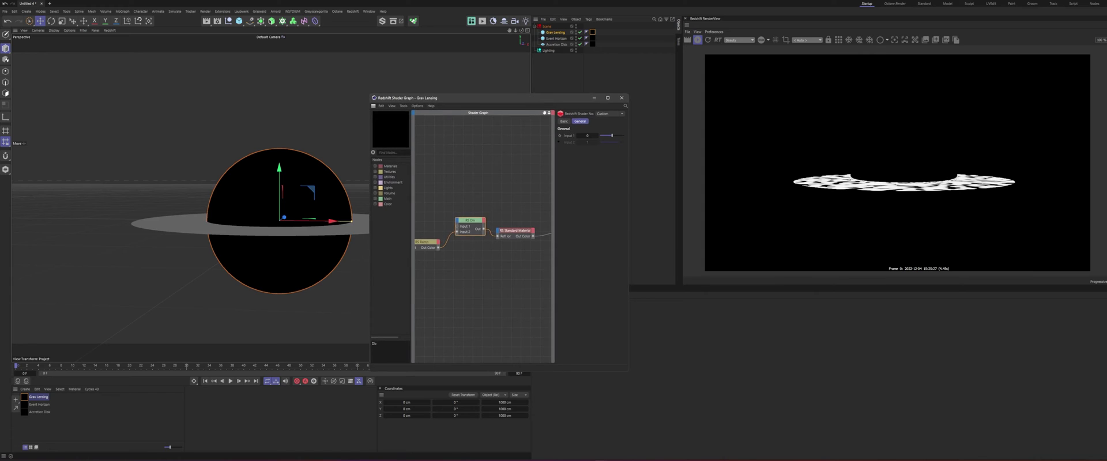
{"action": "left_click_drag", "start_coordinate": [628, 166], "coordinate": [657, 165]}
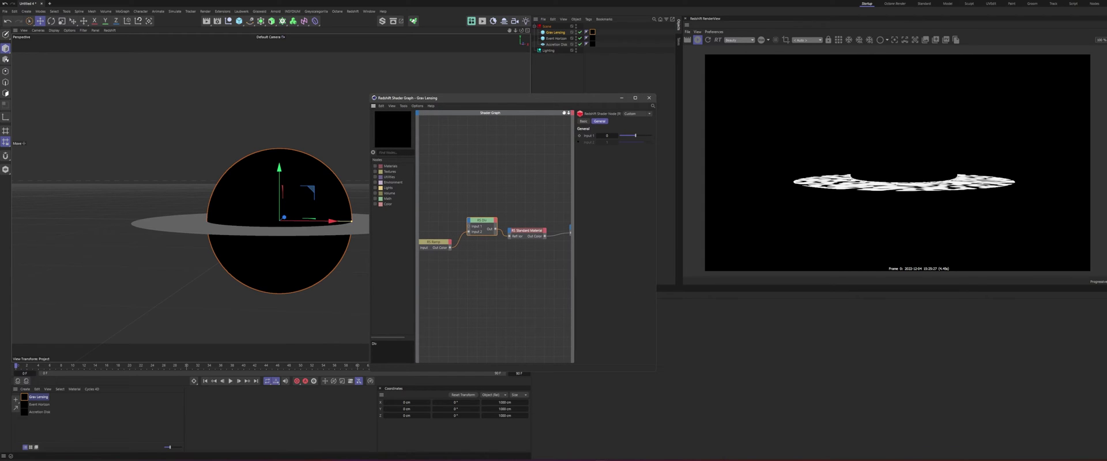
Step: Try different Input 1 strengths on the Div node, settle on 0.5 and close the shader graph
{"action": "left_click_drag", "start_coordinate": [607, 136], "coordinate": [622, 135]}
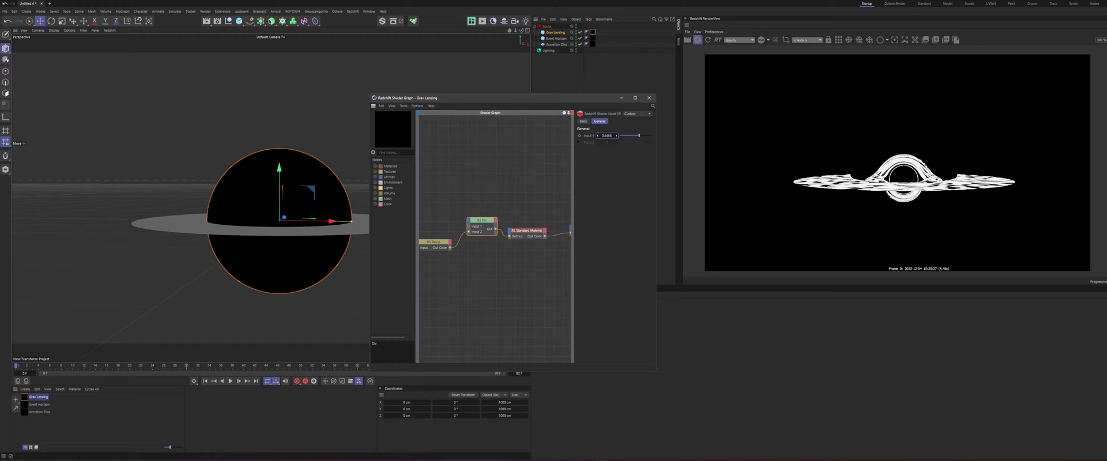
{"action": "left_click_drag", "start_coordinate": [639, 135], "coordinate": [642, 136]}
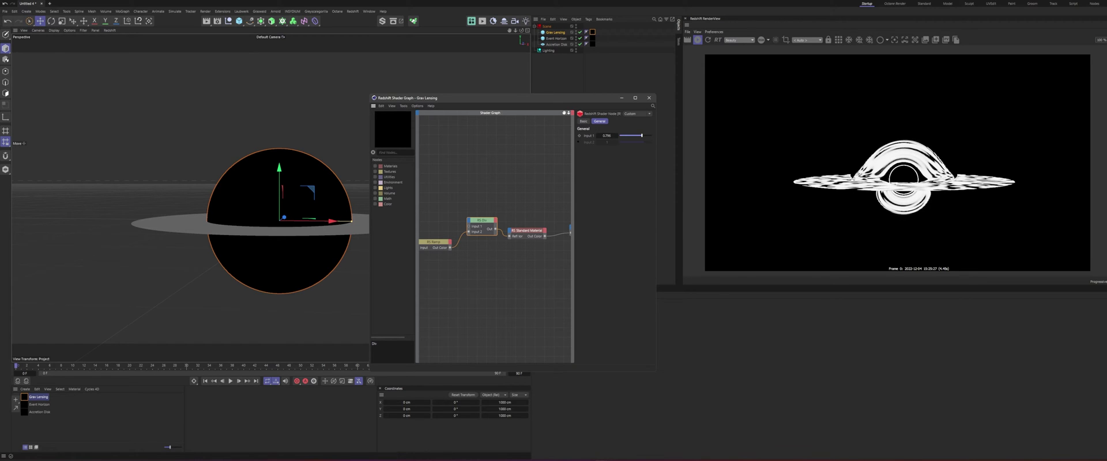
{"action": "left_click_drag", "start_coordinate": [287, 239], "coordinate": [296, 200], "text": "alt"}
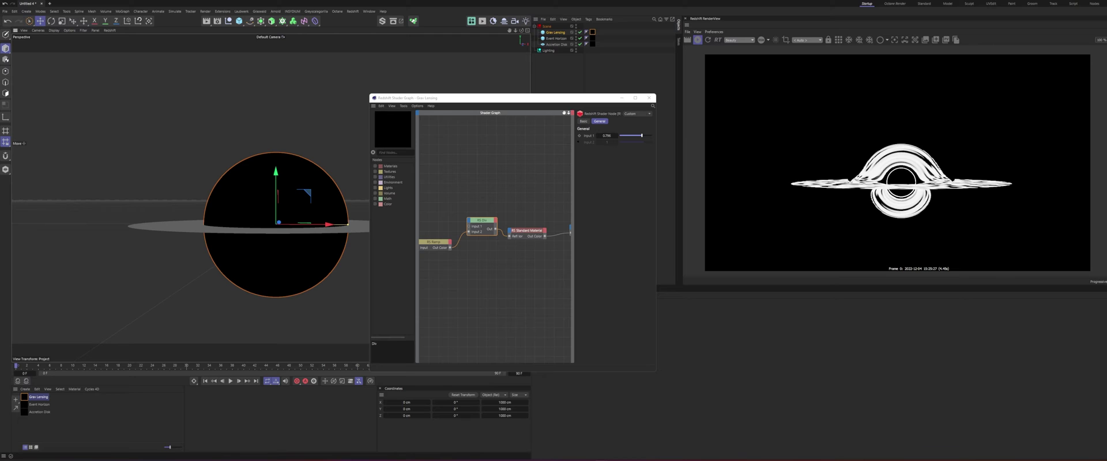
{"action": "left_click_drag", "start_coordinate": [522, 98], "coordinate": [511, 91]}
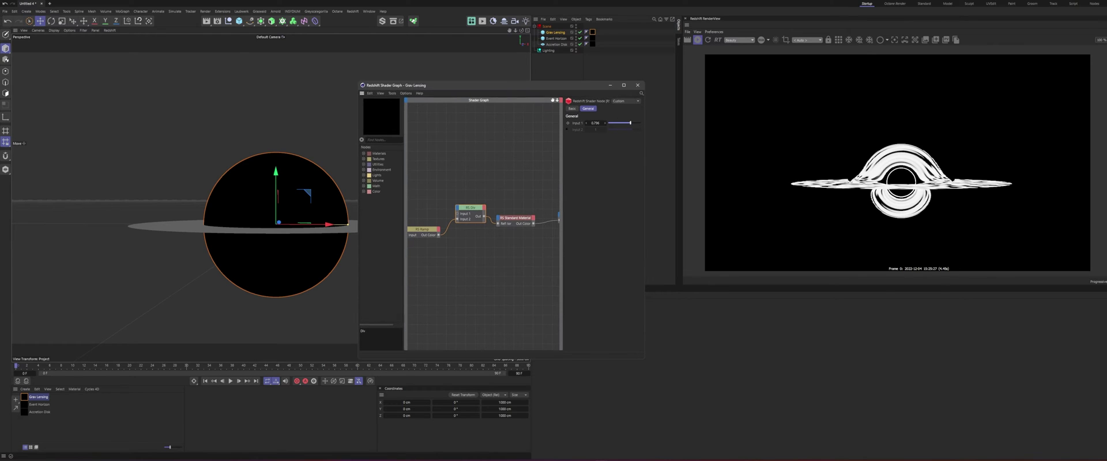
{"action": "double_click", "coordinate": [596, 123]}
{"action": "key", "text": "BackSpace"}
{"action": "type", "text": "0.5"}
{"action": "key", "text": "Return"}
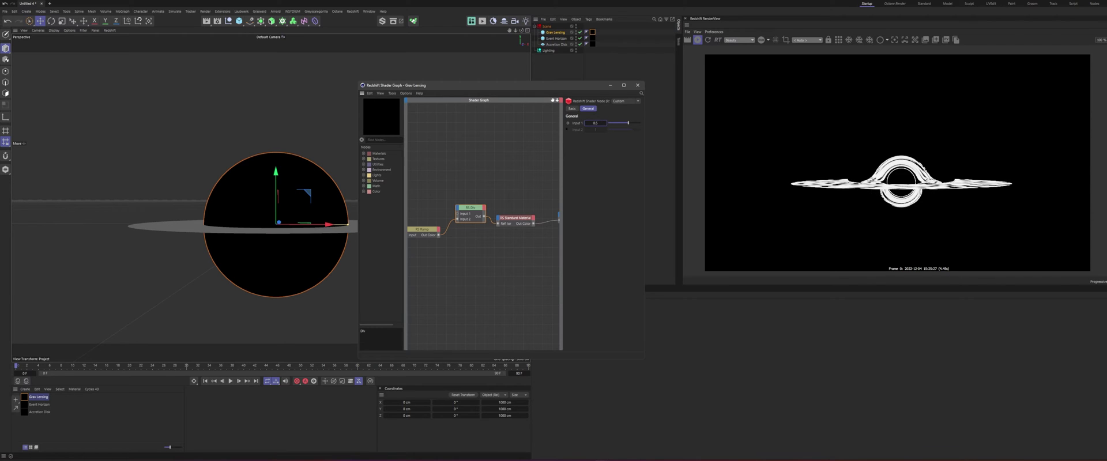
{"action": "left_click_drag", "start_coordinate": [499, 85], "coordinate": [514, 95]}
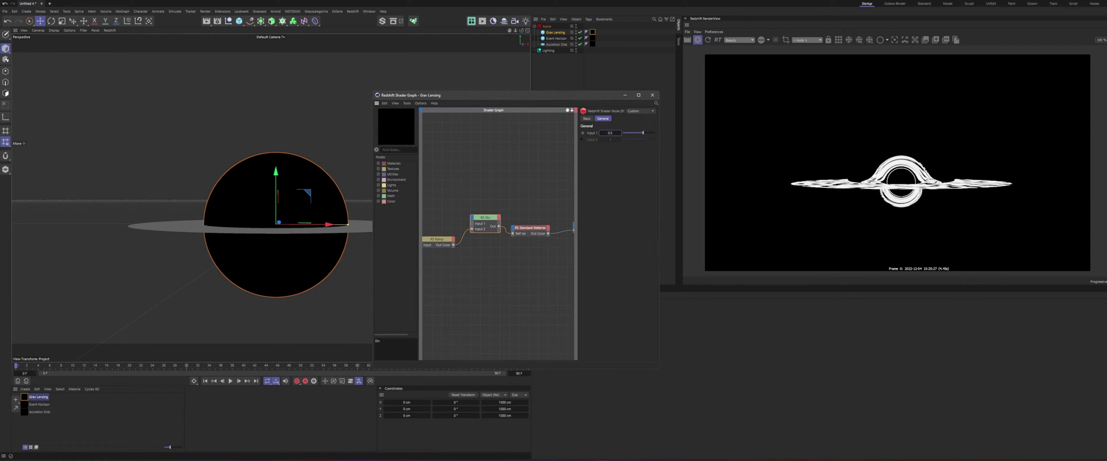
{"action": "left_click", "coordinate": [652, 95]}
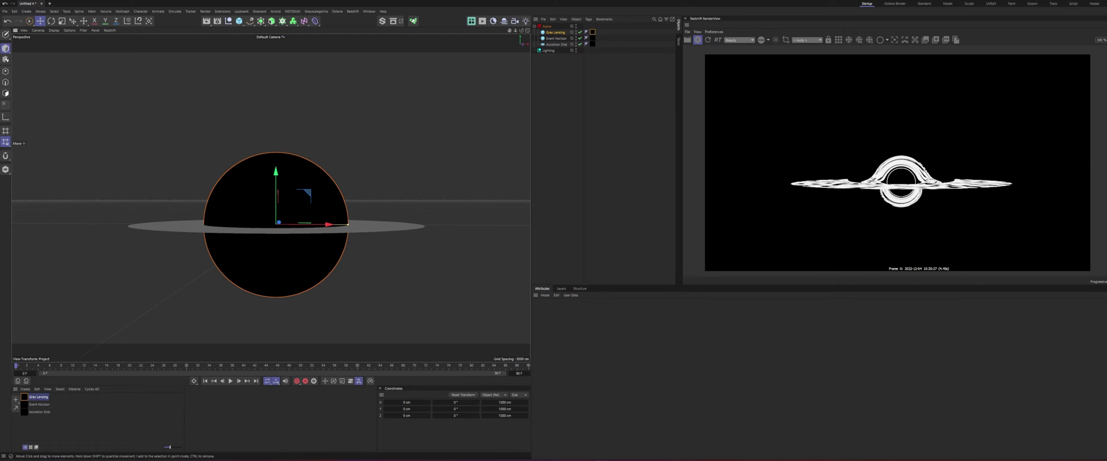
Step: Examine the lensing render from several angles, switching the Event Horizon sphere off and on for comparison
{"action": "scroll", "coordinate": [288, 218], "scroll_direction": "up", "scroll_amount": 5}
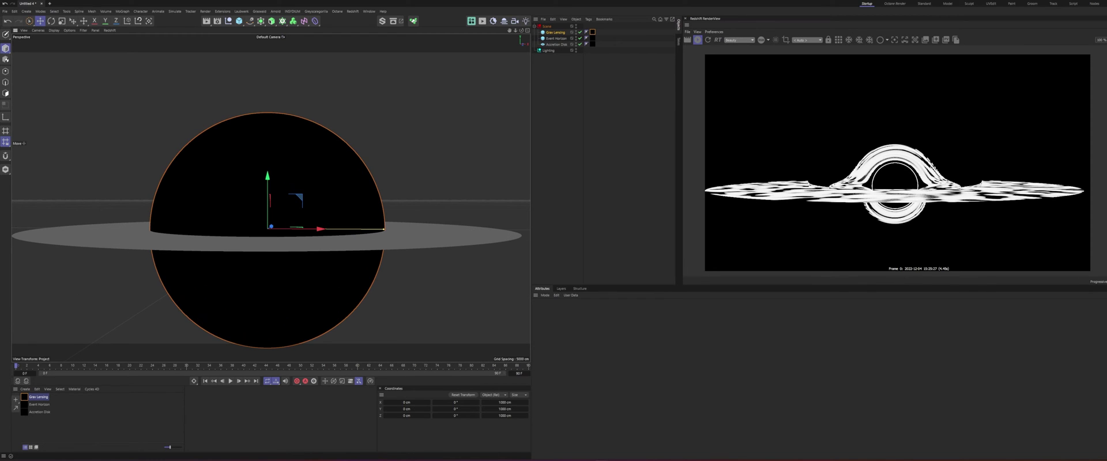
{"action": "left_click", "coordinate": [556, 39]}
{"action": "left_click", "coordinate": [580, 39]}
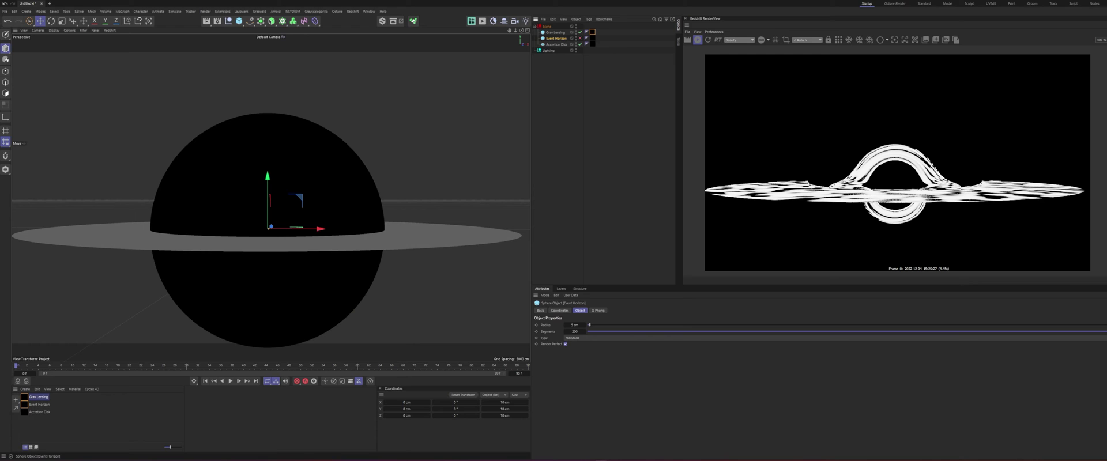
{"action": "left_click", "coordinate": [580, 39]}
{"action": "left_click_drag", "start_coordinate": [245, 222], "coordinate": [258, 226], "text": "alt"}
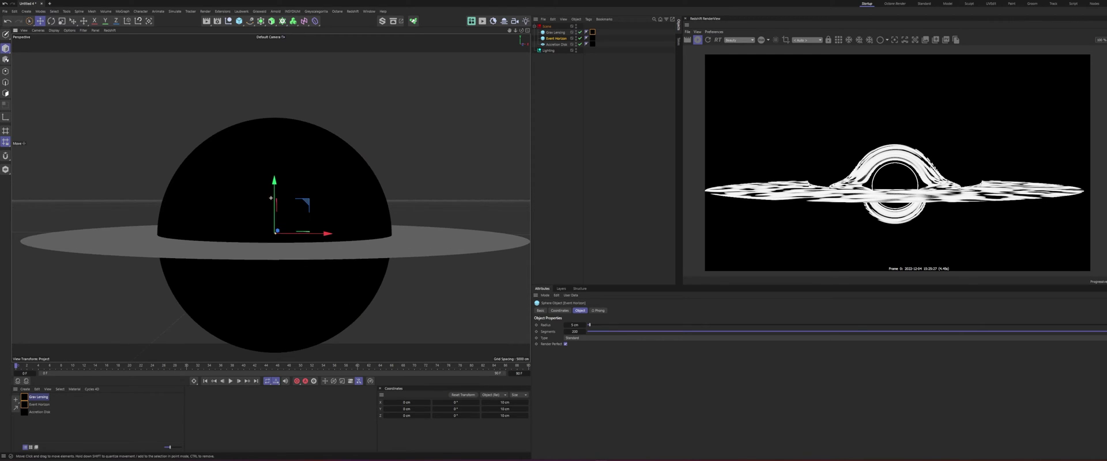
{"action": "right_click_drag", "start_coordinate": [257, 226], "coordinate": [248, 209], "text": "alt"}
{"action": "left_click_drag", "start_coordinate": [248, 209], "coordinate": [266, 211], "text": "alt"}
{"action": "middle_click_drag", "start_coordinate": [266, 211], "coordinate": [271, 198], "text": "alt"}
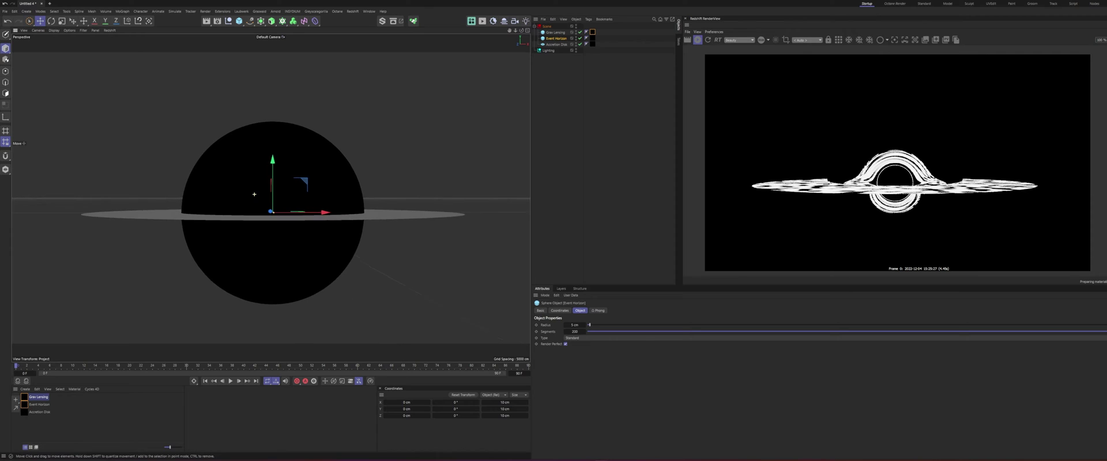
{"action": "mouse_move", "coordinate": [270, 198]}
{"action": "left_mouse_down", "text": "alt"}
{"action": "mouse_move", "coordinate": [254, 195]}
{"action": "mouse_move", "coordinate": [254, 208]}
{"action": "left_mouse_up", "text": "alt"}
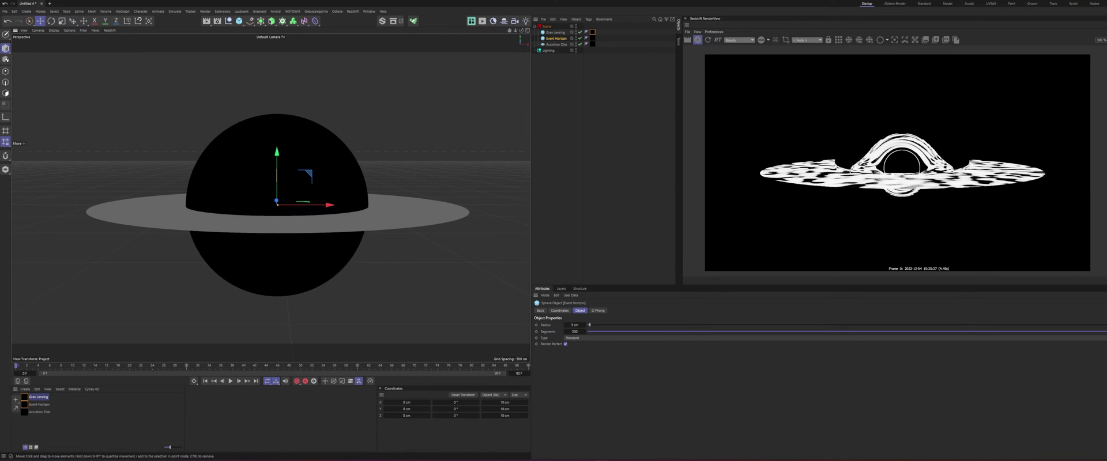
Step: Open the Grav Lensing material's shader graph, enlarge its window and arrange the view so the whole node chain fits
{"action": "double_click", "coordinate": [25, 398]}
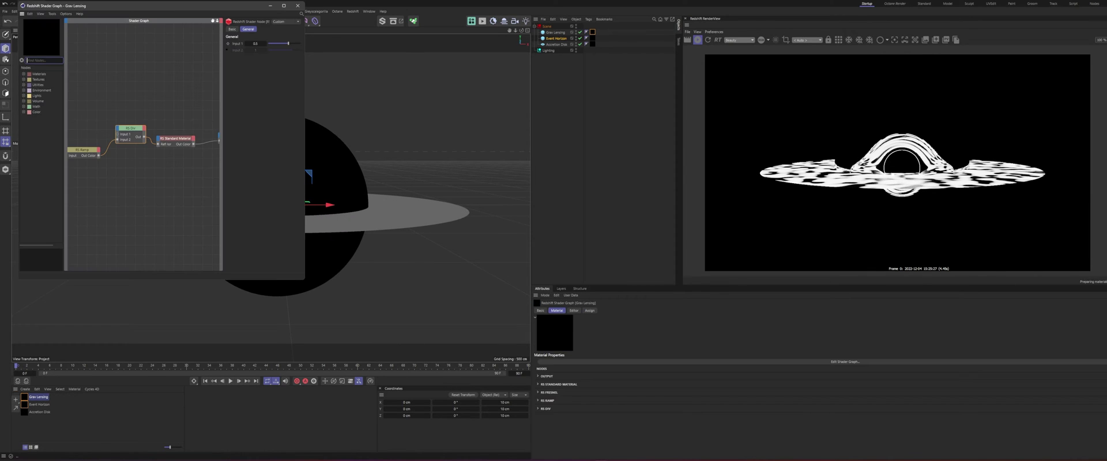
{"action": "left_click_drag", "start_coordinate": [133, 3], "coordinate": [209, 13]}
{"action": "left_click_drag", "start_coordinate": [381, 287], "coordinate": [510, 318]}
{"action": "left_click_drag", "start_coordinate": [173, 138], "coordinate": [358, 220]}
{"action": "left_click_drag", "start_coordinate": [311, 162], "coordinate": [326, 147]}
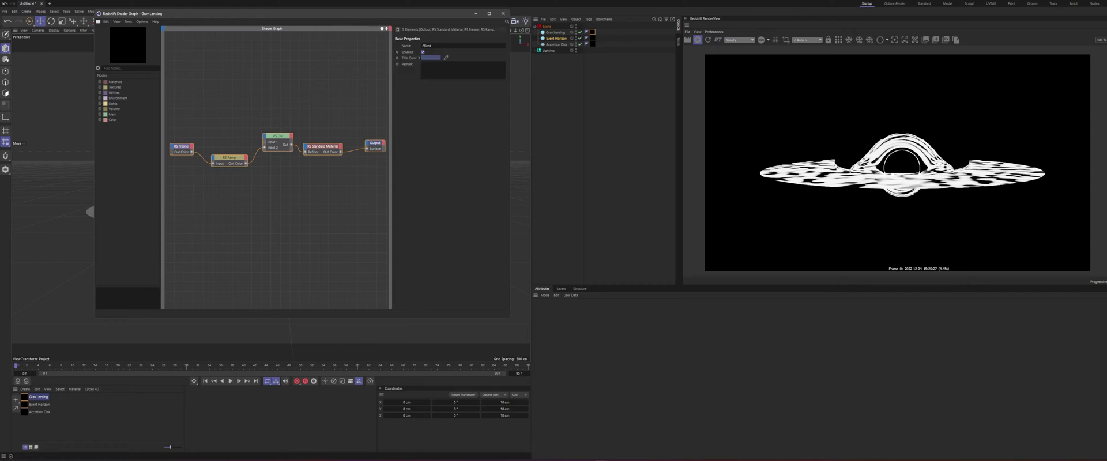
{"action": "left_click", "coordinate": [311, 193]}
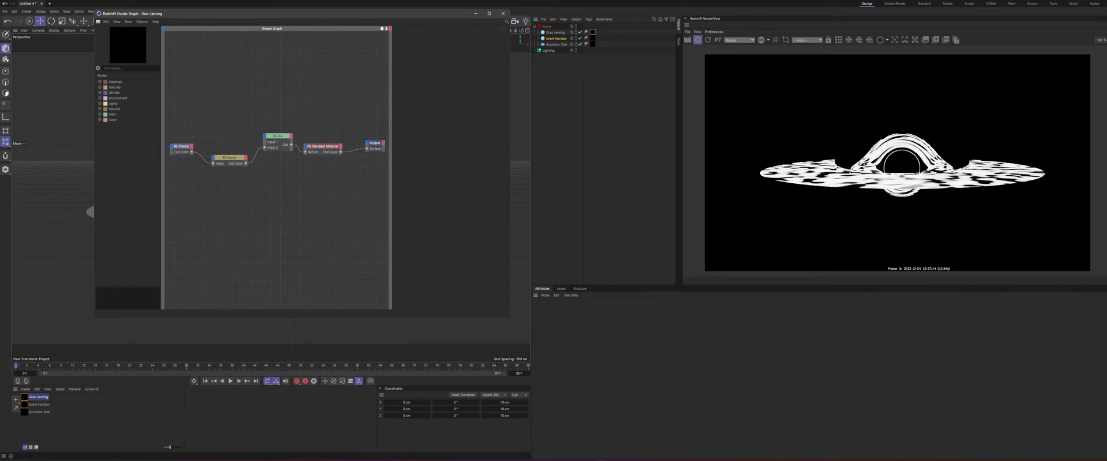
Step: Add a second Fresnel node and a second Ramp node below the existing chain
{"action": "key", "text": "Tab"}
{"action": "type", "text": "fresnel"}
{"action": "key", "text": "Return"}
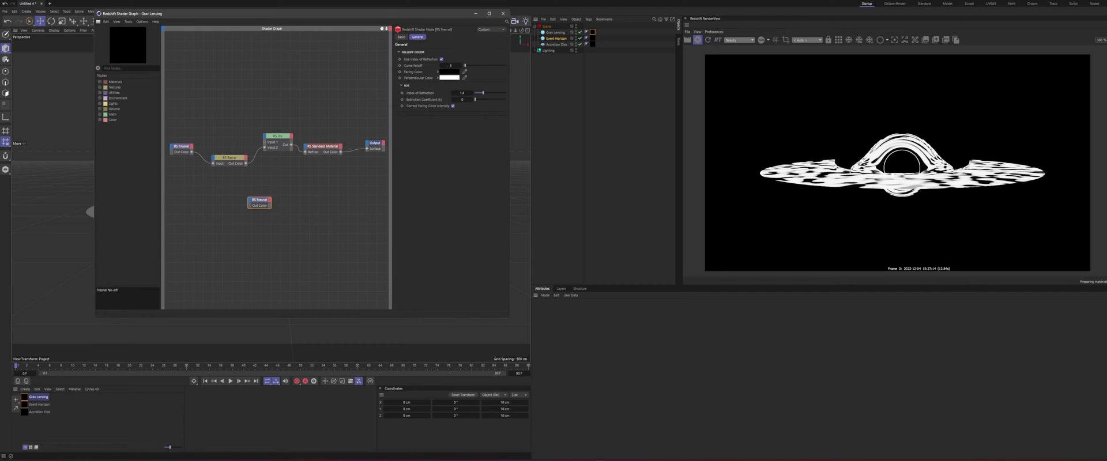
{"action": "left_click_drag", "start_coordinate": [259, 201], "coordinate": [255, 199]}
{"action": "left_click", "coordinate": [279, 183]}
{"action": "key", "text": "Tab"}
{"action": "type", "text": "ramp"}
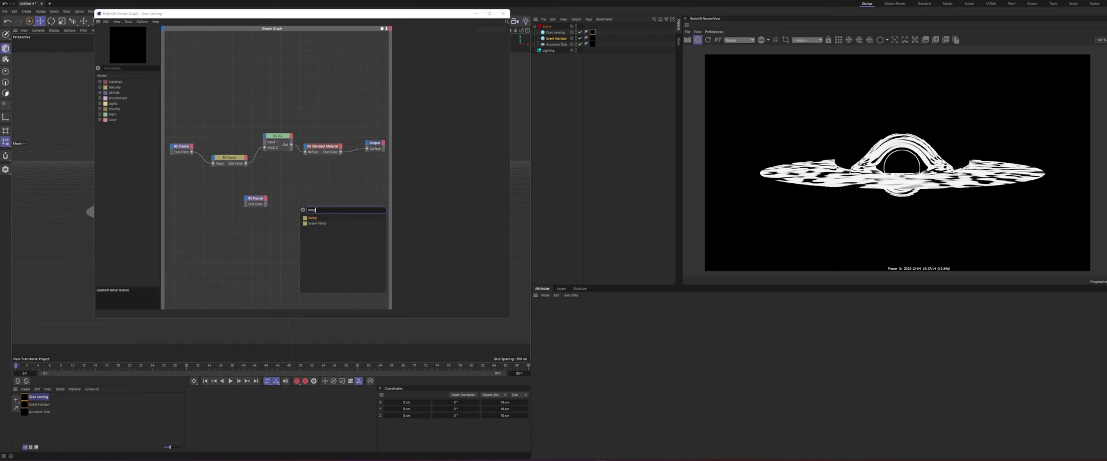
{"action": "key", "text": "Return"}
Step: Feed the new Fresnel into the new Ramp and connect the Ramp's output to the Standard Material's Opacity Color
{"action": "left_click_drag", "start_coordinate": [300, 204], "coordinate": [307, 146]}
{"action": "left_click", "coordinate": [323, 205]}
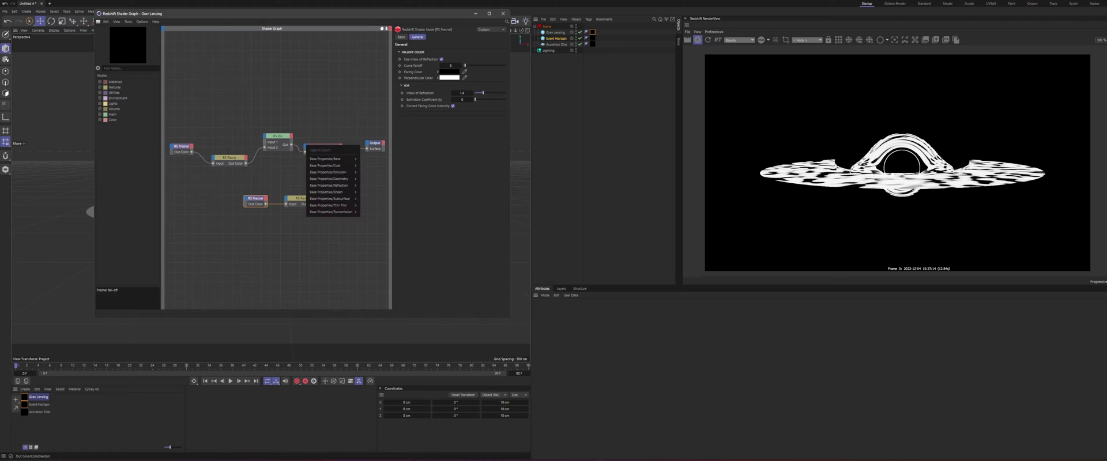
{"action": "mouse_move", "coordinate": [330, 186]}
{"action": "left_click", "coordinate": [366, 206]}
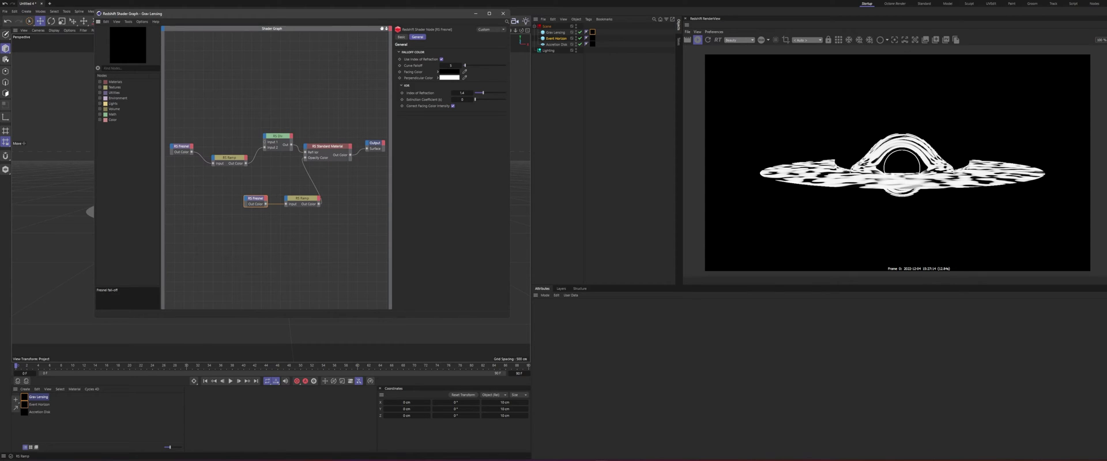
{"action": "left_click_drag", "start_coordinate": [300, 198], "coordinate": [296, 199]}
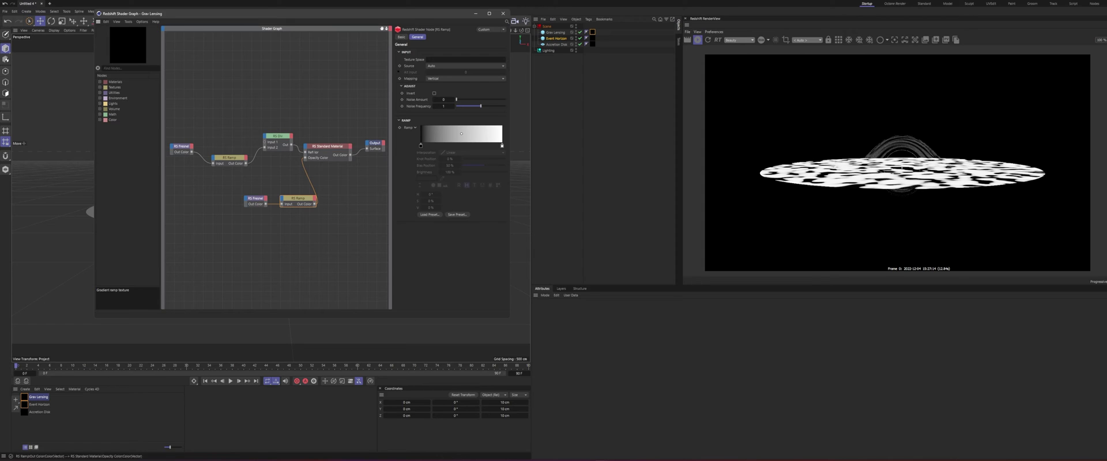
{"action": "left_click_drag", "start_coordinate": [298, 199], "coordinate": [296, 197]}
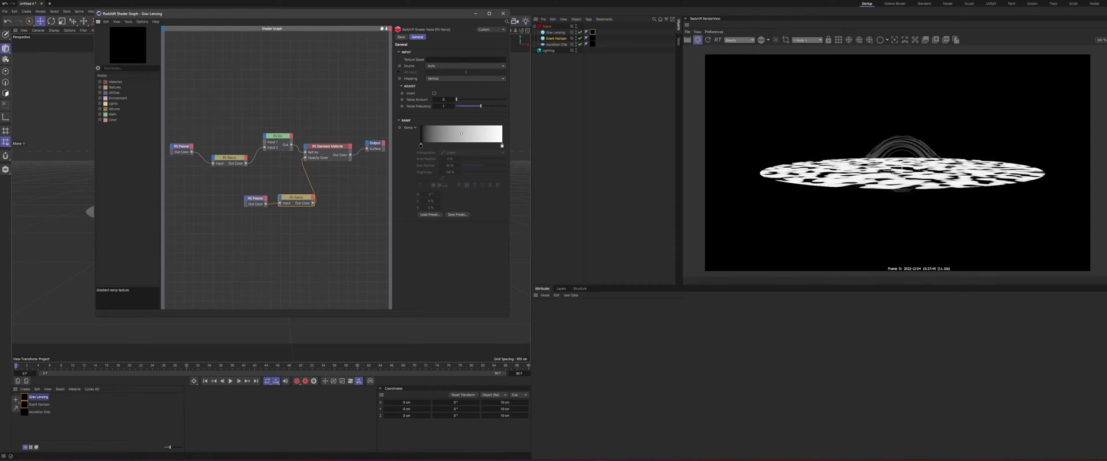
Step: Invert the new Ramp's gradient and set the interpolation of both knots to Blend
{"action": "right_click", "coordinate": [439, 134]}
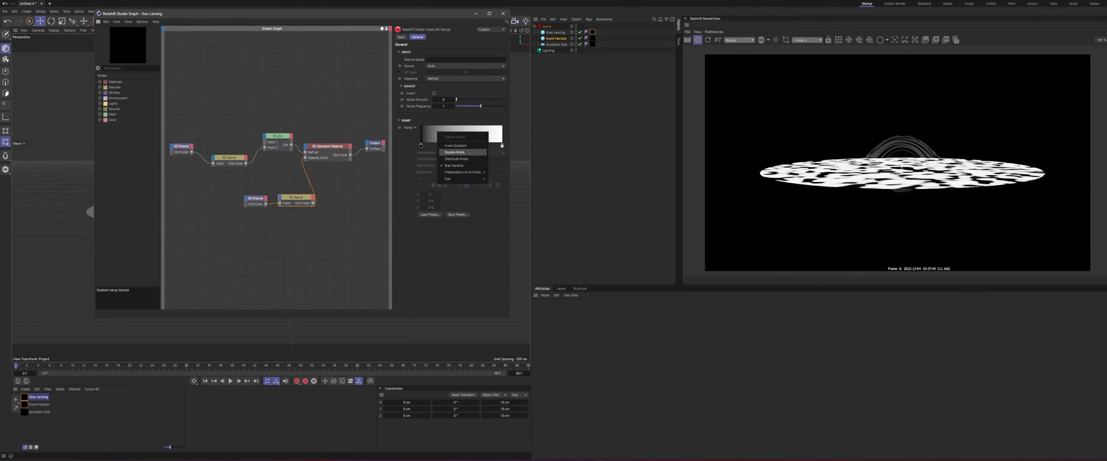
{"action": "left_click", "coordinate": [455, 145]}
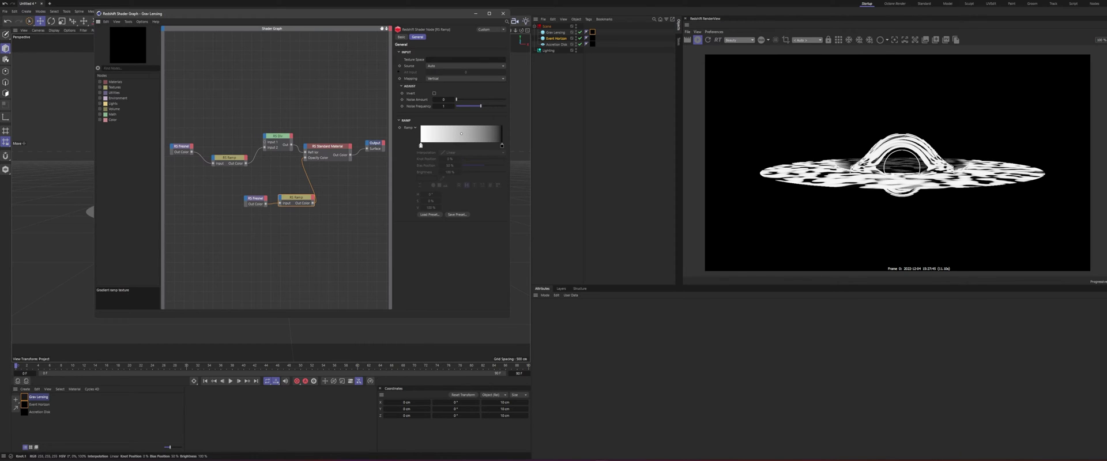
{"action": "left_click", "coordinate": [421, 145]}
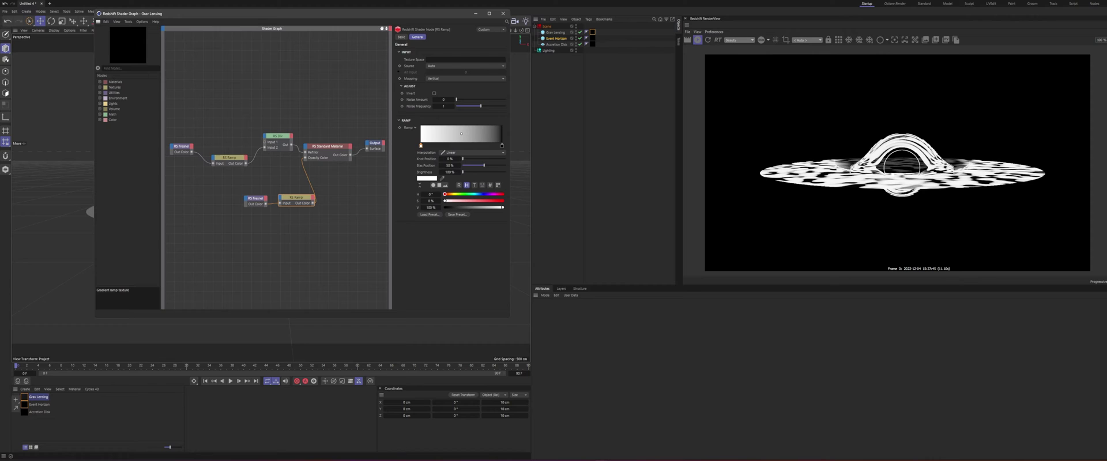
{"action": "left_click", "coordinate": [502, 146], "text": "shift"}
{"action": "left_click", "coordinate": [472, 153]}
{"action": "left_click", "coordinate": [461, 194]}
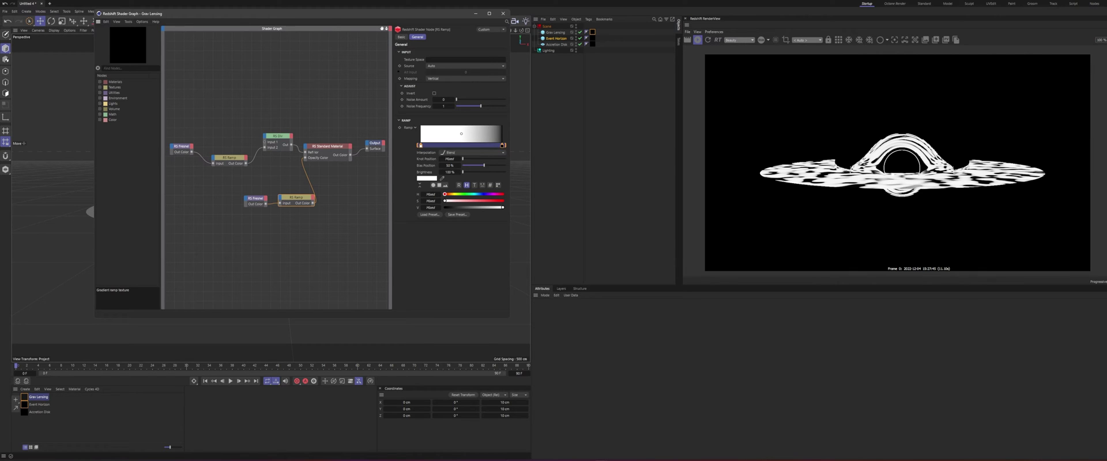
Step: Position the new Ramp's black knot at 3.3% and its white knot at 2.4%
{"action": "left_click_drag", "start_coordinate": [503, 145], "coordinate": [432, 146]}
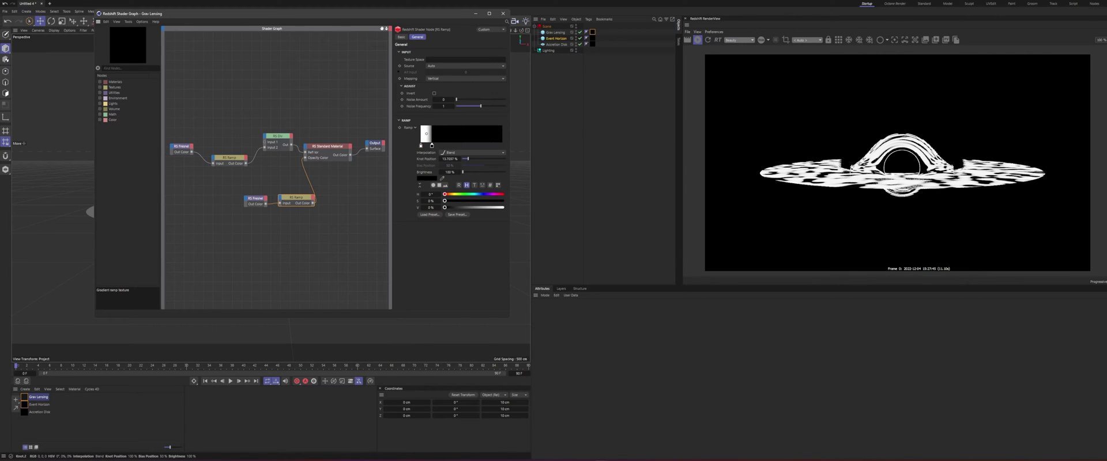
{"action": "left_click", "coordinate": [450, 159]}
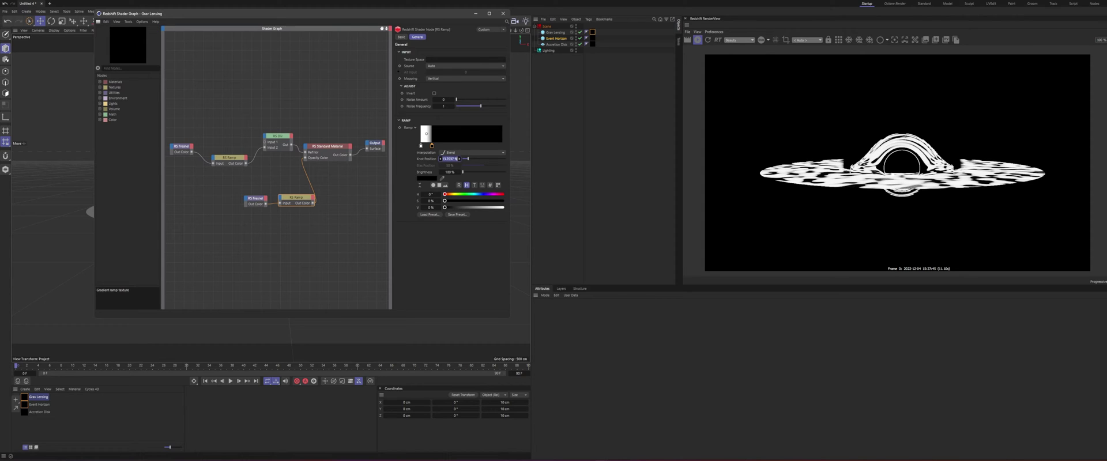
{"action": "type", "text": "3.3"}
{"action": "key", "text": "Return"}
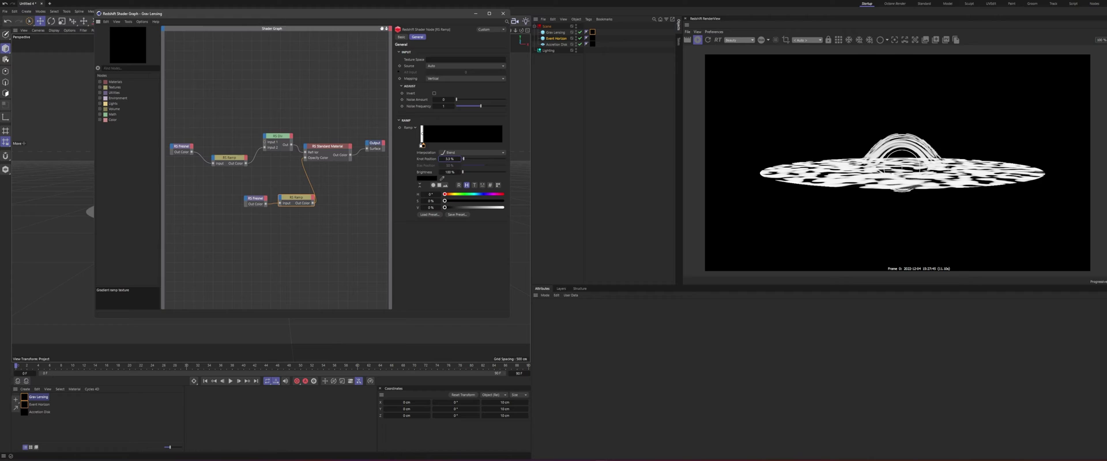
{"action": "left_click", "coordinate": [421, 145]}
{"action": "left_click", "coordinate": [449, 158]}
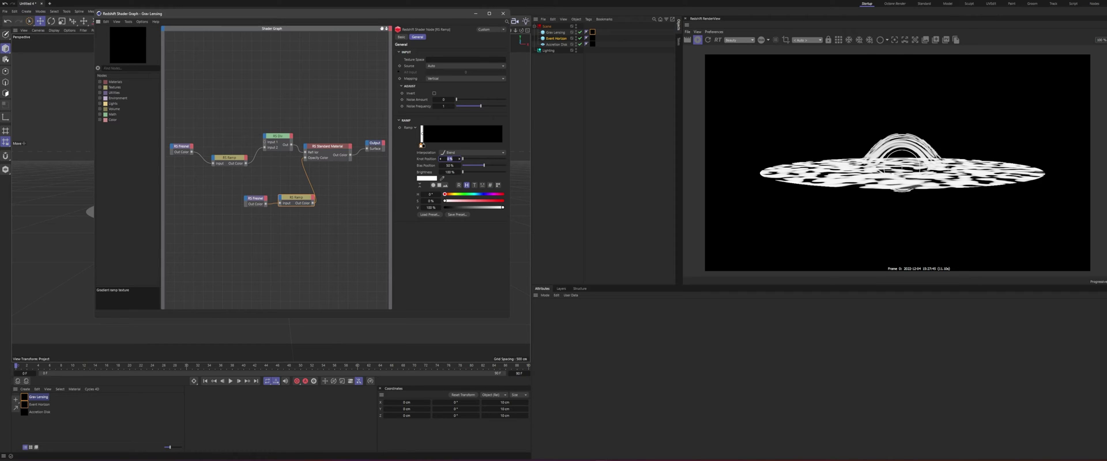
{"action": "type", "text": "2.4"}
{"action": "key", "text": "Return"}
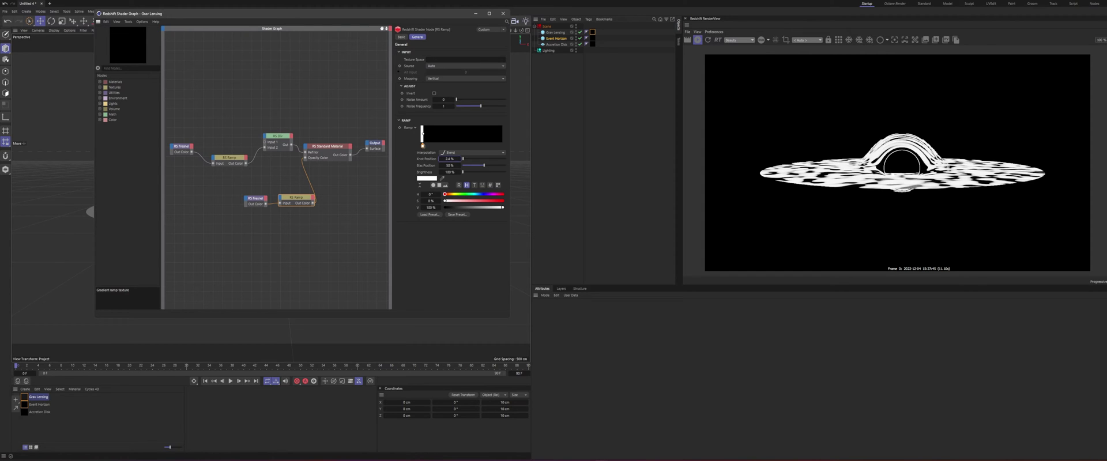
Step: Close the shader graph and examine the softened edge of the lensing sphere in the render from several angles and distances
{"action": "left_click", "coordinate": [503, 14]}
{"action": "middle_click_drag", "start_coordinate": [261, 197], "coordinate": [284, 208], "text": "alt"}
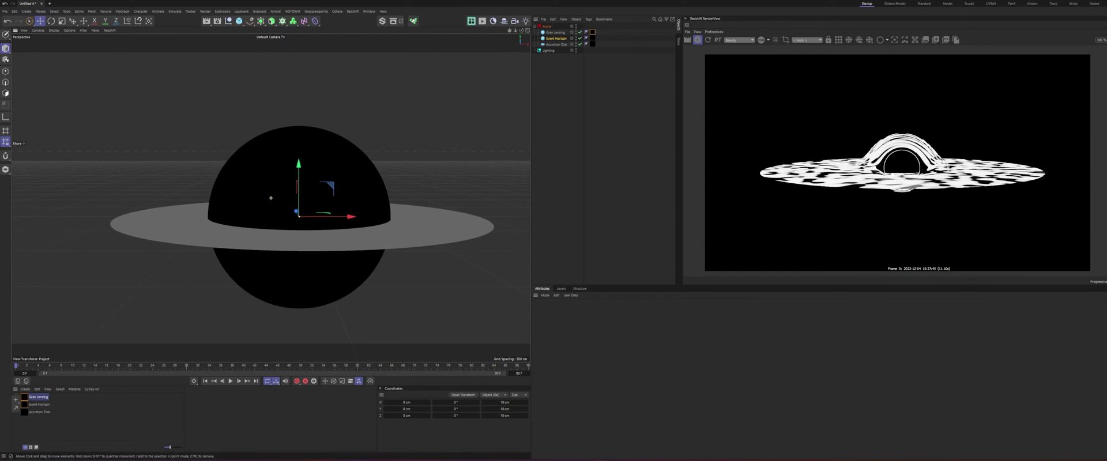
{"action": "mouse_move", "coordinate": [284, 208]}
{"action": "left_mouse_down", "text": "alt"}
{"action": "mouse_move", "coordinate": [285, 189]}
{"action": "mouse_move", "coordinate": [285, 204]}
{"action": "left_mouse_up", "text": "alt"}
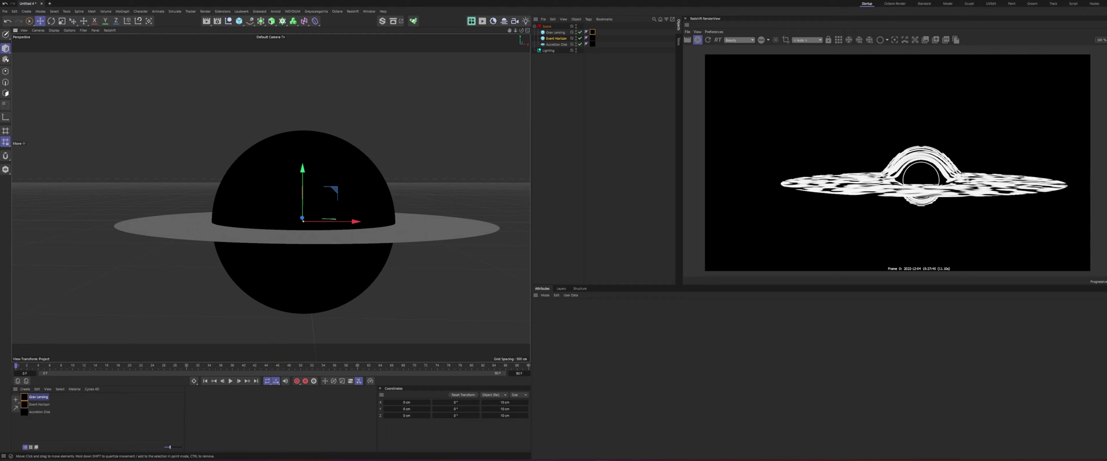
{"action": "middle_click_drag", "start_coordinate": [285, 203], "coordinate": [265, 199], "text": "alt"}
{"action": "scroll", "coordinate": [270, 198], "scroll_direction": "down", "scroll_amount": 2}
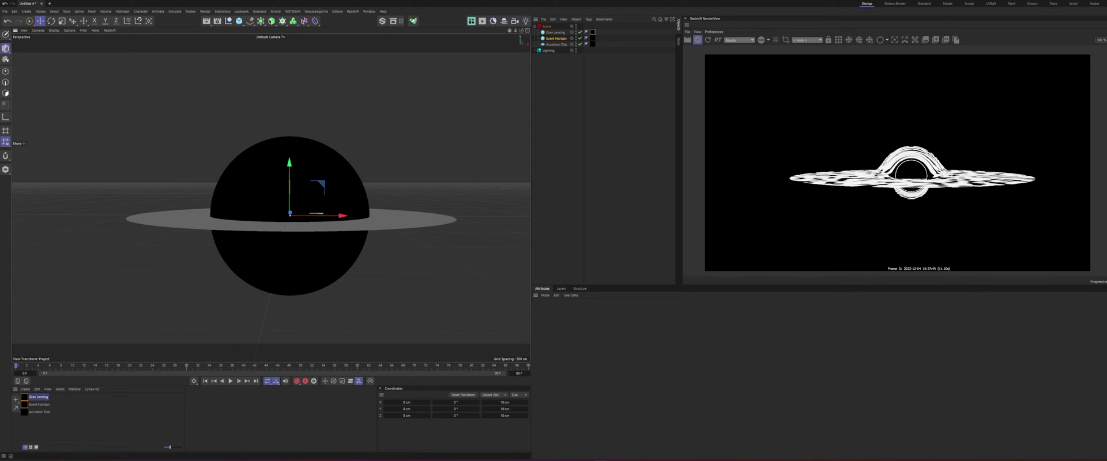
{"action": "middle_click_drag", "start_coordinate": [264, 199], "coordinate": [259, 199], "text": "alt"}
{"action": "left_click_drag", "start_coordinate": [259, 198], "coordinate": [259, 202], "text": "alt"}
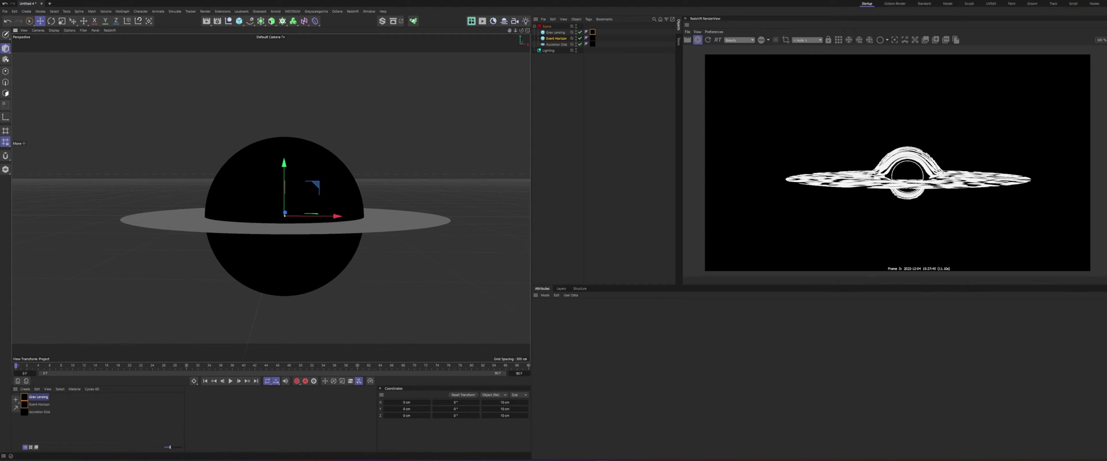
{"action": "middle_click_drag", "start_coordinate": [271, 203], "coordinate": [271, 197], "text": "alt"}
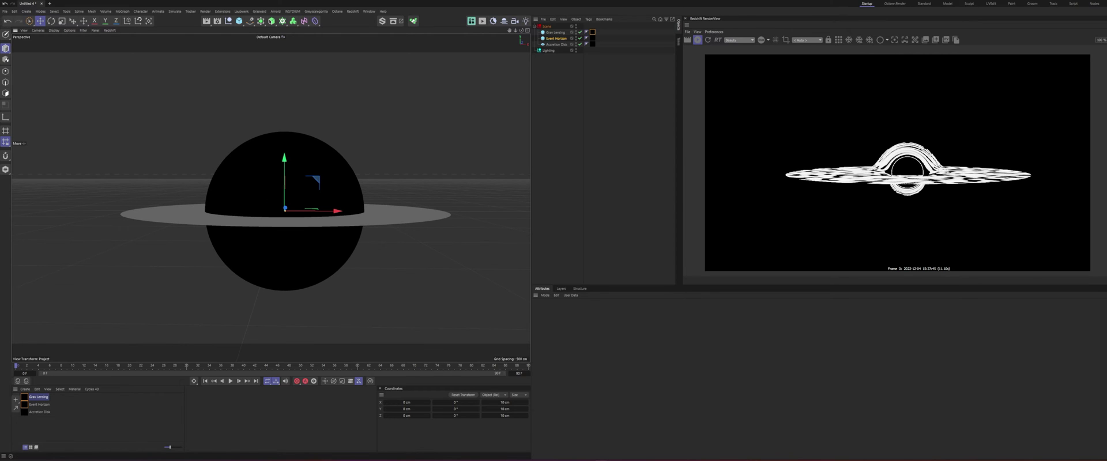
{"action": "left_click_drag", "start_coordinate": [280, 198], "coordinate": [301, 156], "text": "alt"}
{"action": "scroll", "coordinate": [271, 185], "scroll_direction": "up", "scroll_amount": 3}
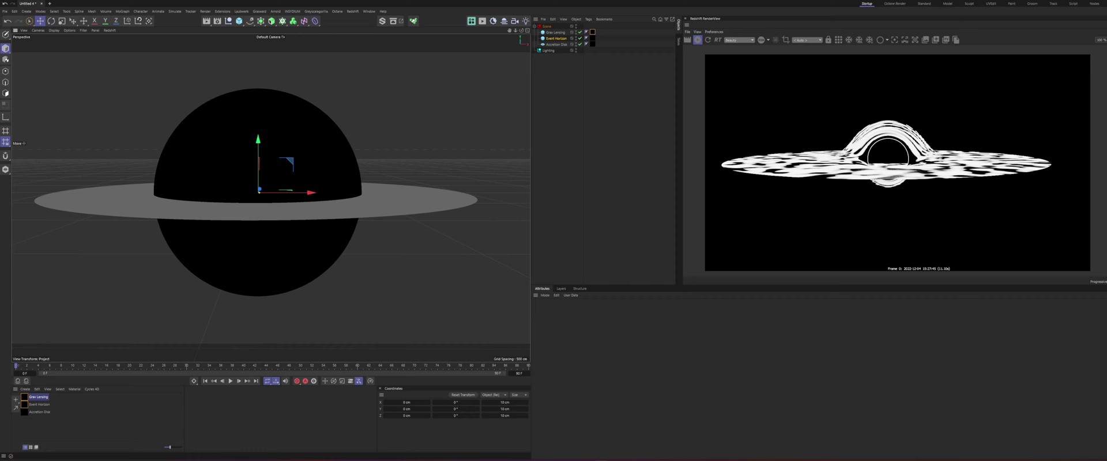
Step: Add a Redshift Object tag to the Grav Lensing sphere
{"action": "left_click", "coordinate": [568, 82]}
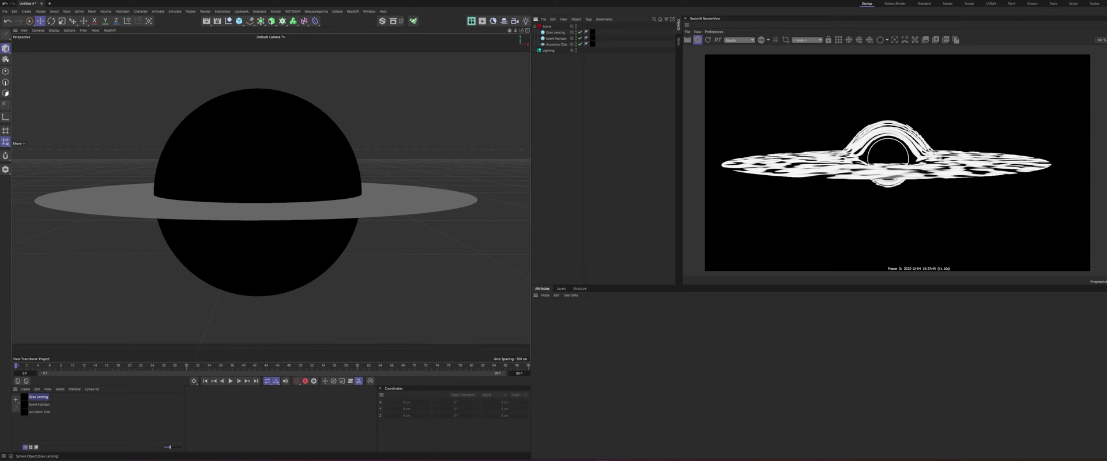
{"action": "right_click", "coordinate": [552, 33]}
{"action": "mouse_move", "coordinate": [571, 86]}
{"action": "mouse_move", "coordinate": [568, 113]}
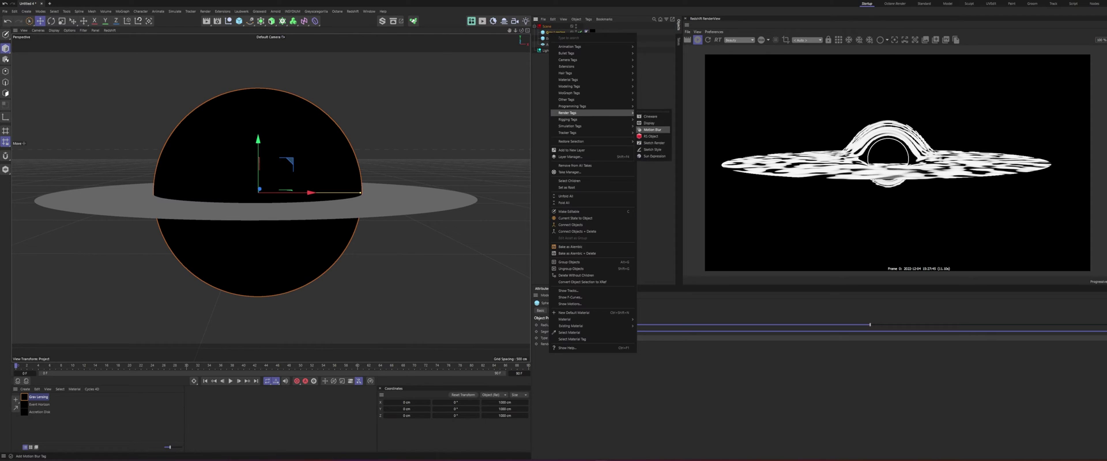
{"action": "left_click", "coordinate": [652, 133]}
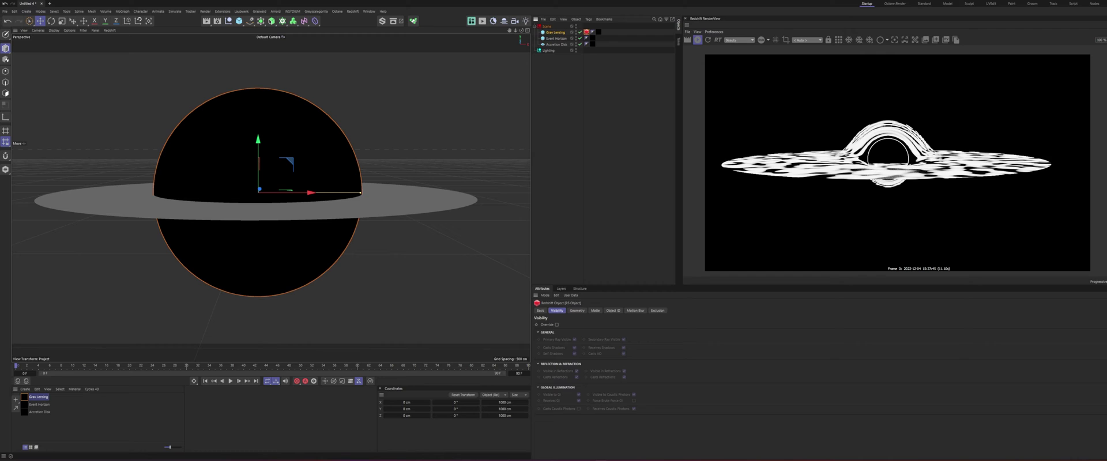
Step: Override the tag's visibility and disable Visible in Reflections, Casts Reflections and Visible in Refractions, leaving Casts Refractions enabled
{"action": "left_click", "coordinate": [557, 325]}
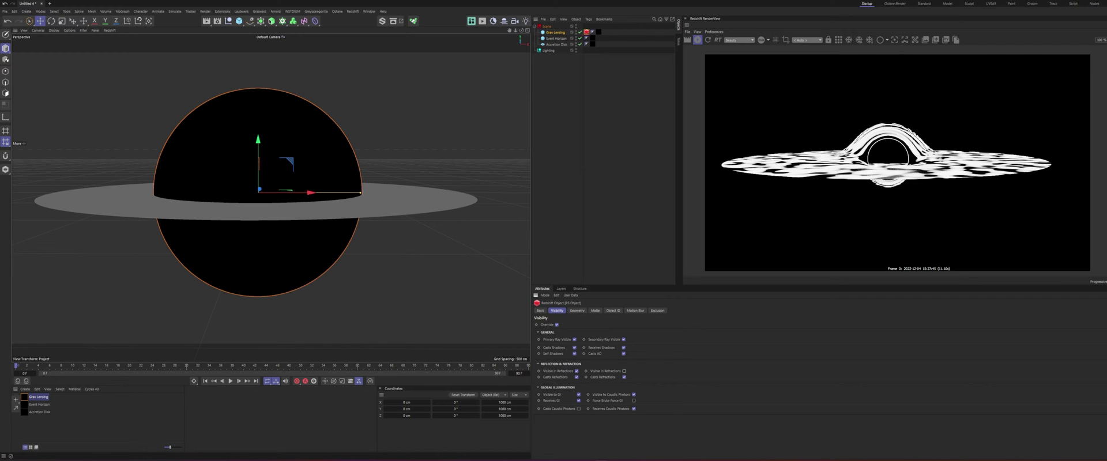
{"action": "left_click", "coordinate": [576, 372]}
{"action": "left_click", "coordinate": [577, 377]}
{"action": "left_click", "coordinate": [623, 372]}
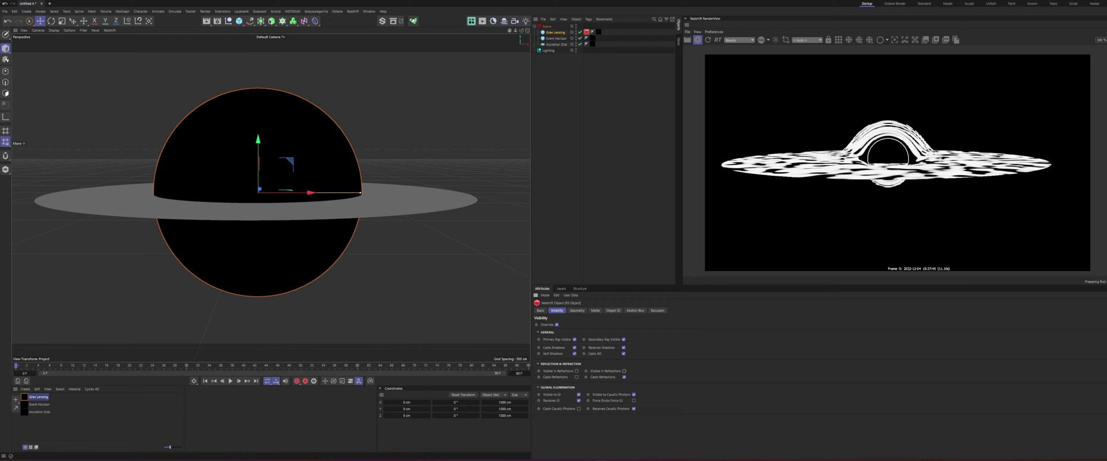
Step: Rotate the Accretion Disk around its vertical axis to change how its pattern appears in the render
{"action": "mouse_move", "coordinate": [309, 171]}
{"action": "left_mouse_down", "text": "alt"}
{"action": "mouse_move", "coordinate": [319, 138]}
{"action": "mouse_move", "coordinate": [314, 197]}
{"action": "mouse_move", "coordinate": [299, 177]}
{"action": "left_mouse_up", "text": "alt"}
{"action": "scroll", "coordinate": [309, 172], "scroll_direction": "down", "scroll_amount": 1}
{"action": "mouse_move", "coordinate": [308, 171]}
{"action": "middle_mouse_down", "text": "alt"}
{"action": "mouse_move", "coordinate": [293, 173]}
{"action": "mouse_move", "coordinate": [305, 175]}
{"action": "middle_mouse_up", "text": "alt"}
{"action": "left_click", "coordinate": [556, 45]}
{"action": "key", "text": "r"}
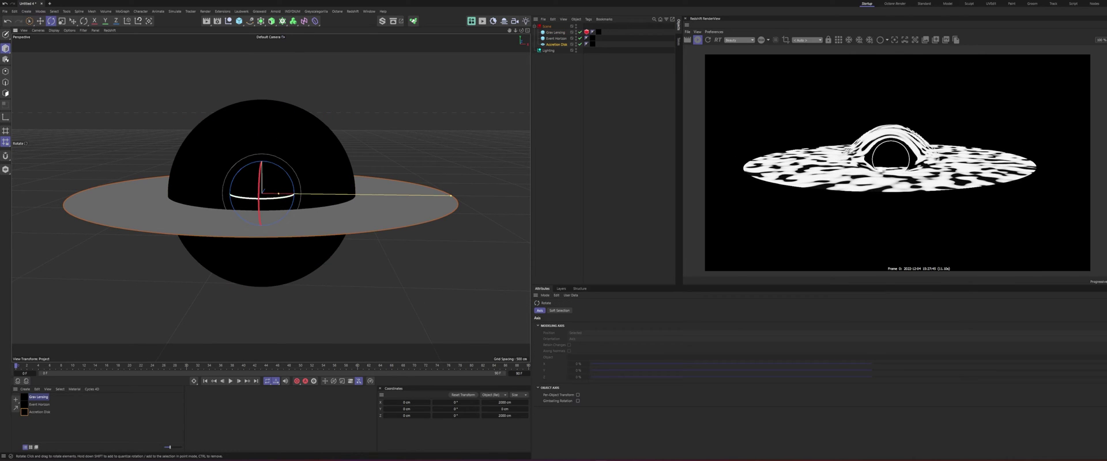
{"action": "left_click_drag", "start_coordinate": [277, 199], "coordinate": [279, 198]}
{"action": "left_click_drag", "start_coordinate": [452, 196], "coordinate": [424, 222]}
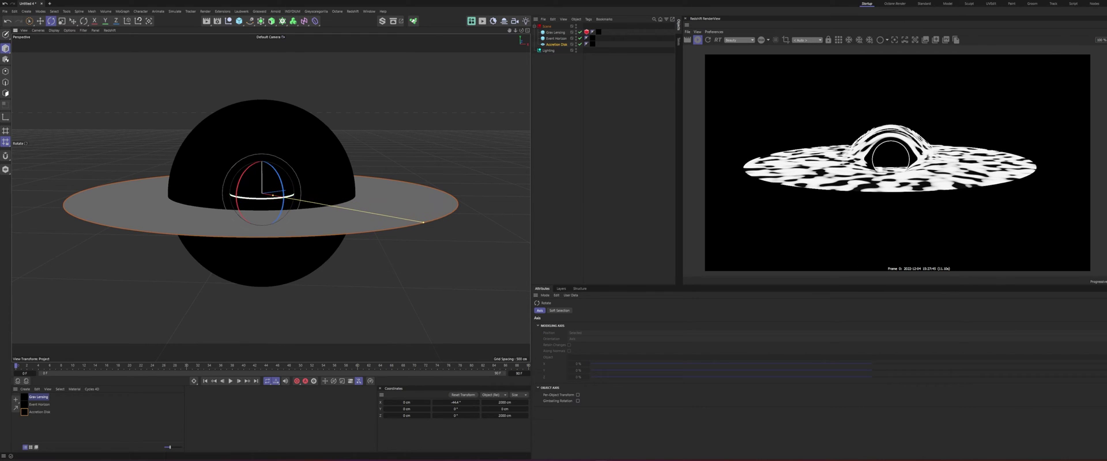
{"action": "left_click_drag", "start_coordinate": [291, 199], "coordinate": [231, 237]}
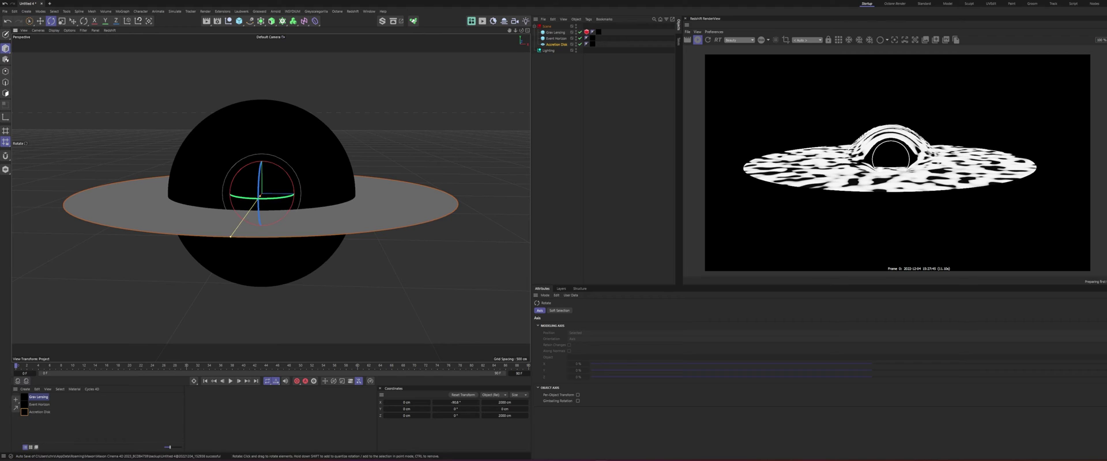
{"action": "left_click_drag", "start_coordinate": [275, 189], "coordinate": [275, 181], "text": "alt"}
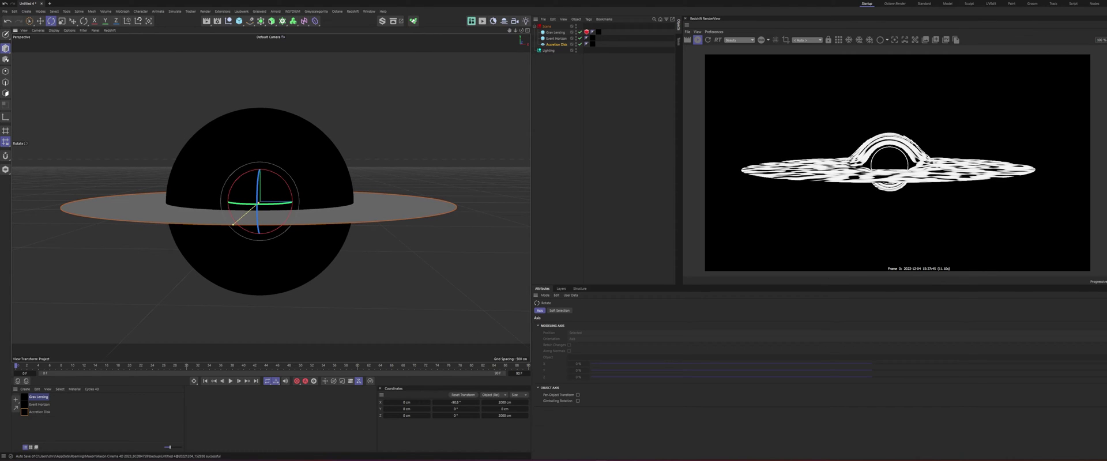
Step: Collapse the Scene group in the object hierarchy and add a Redshift Dome Light
{"action": "left_click", "coordinate": [535, 26]}
{"action": "left_click", "coordinate": [484, 81]}
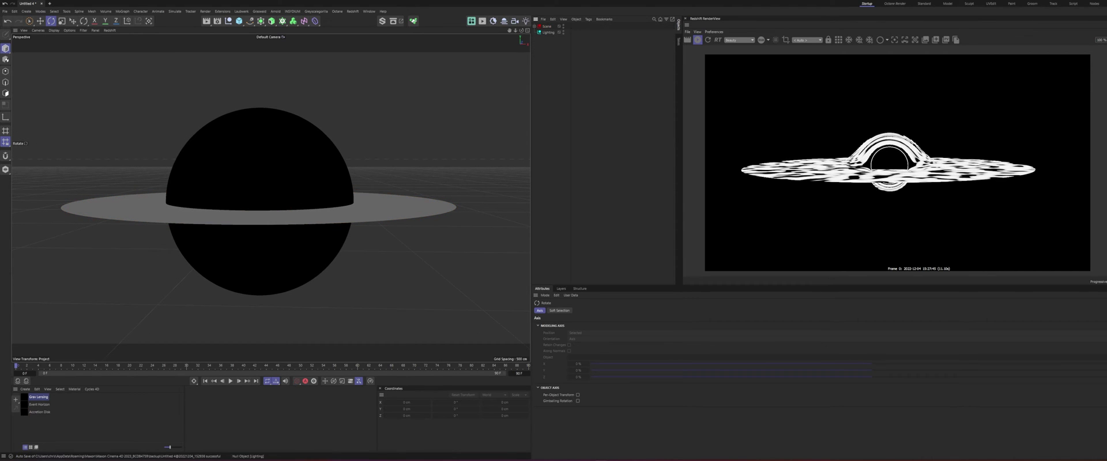
{"action": "left_click", "coordinate": [526, 21]}
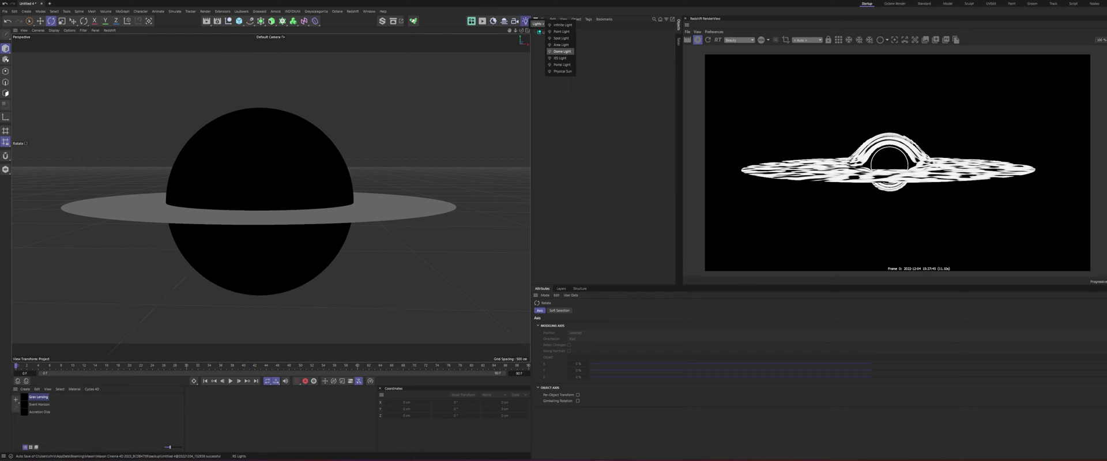
{"action": "left_click", "coordinate": [559, 51]}
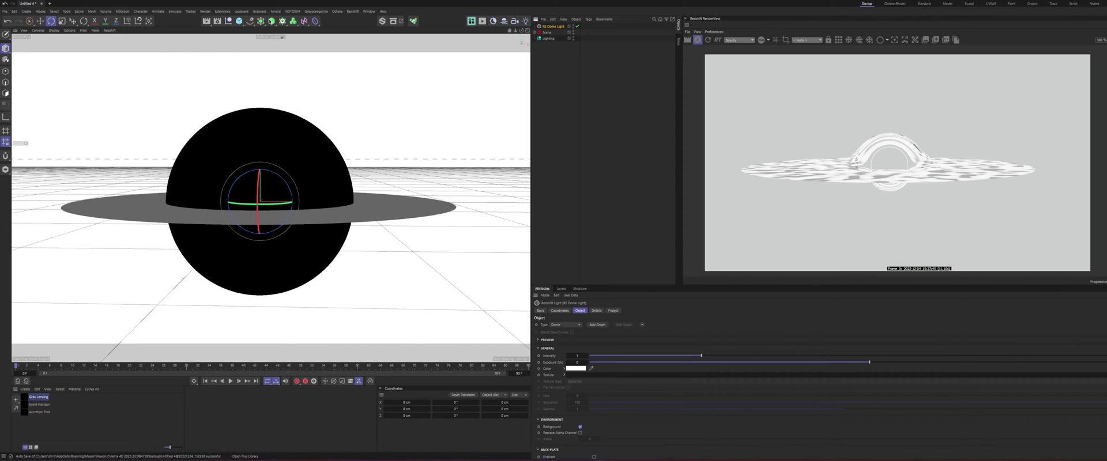
Step: Load the Space Stars A HDRI from the Plus Library into the dome light's texture and close the library
{"action": "left_click", "coordinate": [414, 20]}
{"action": "left_click_drag", "start_coordinate": [508, 26], "coordinate": [326, 31]}
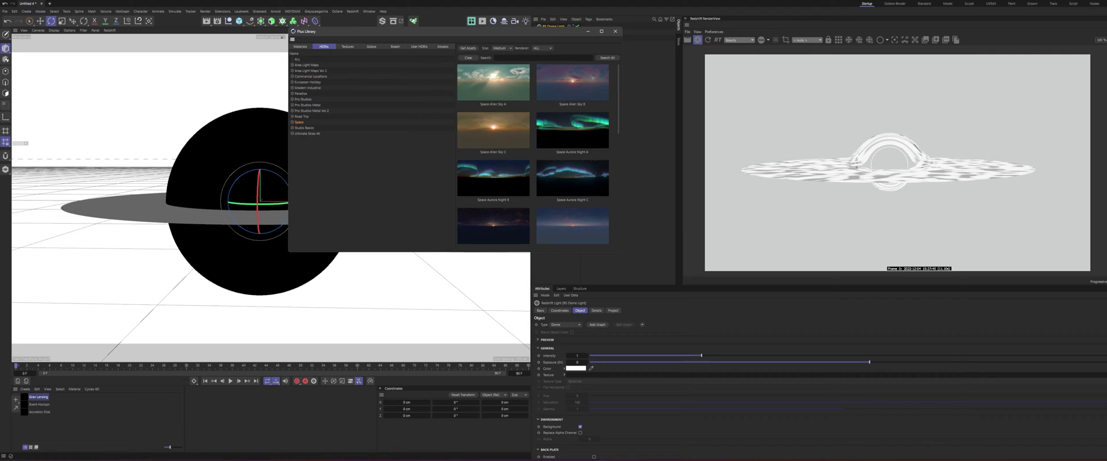
{"action": "scroll", "coordinate": [493, 173], "scroll_direction": "down", "scroll_amount": 10}
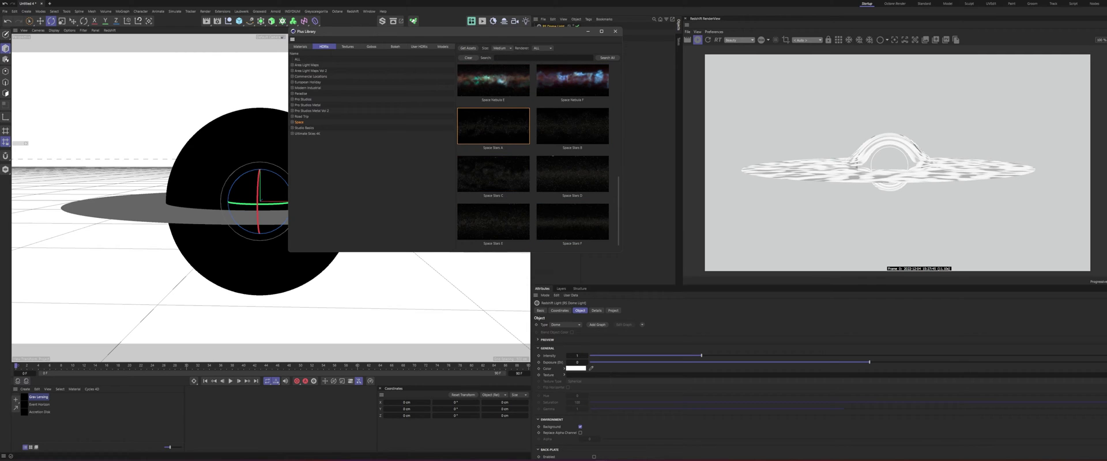
{"action": "double_click", "coordinate": [493, 126]}
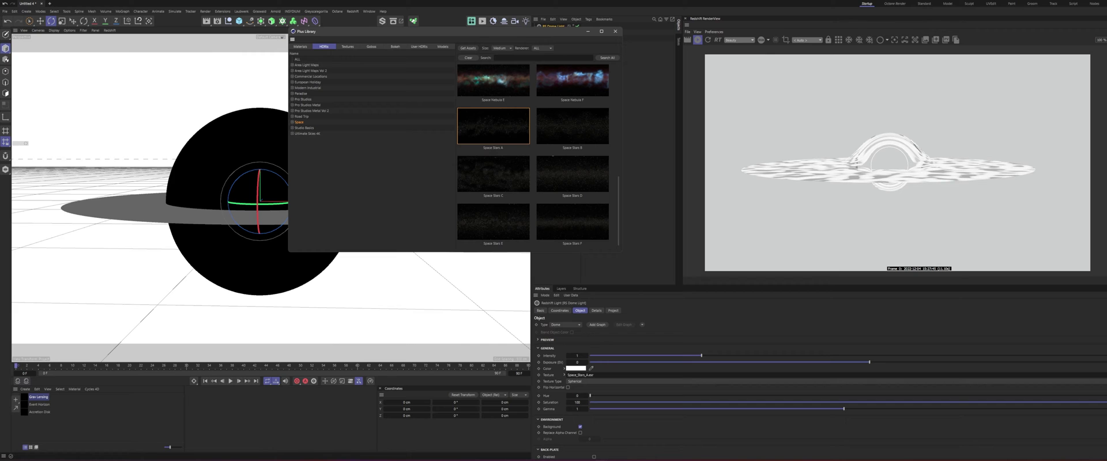
{"action": "left_click", "coordinate": [615, 31]}
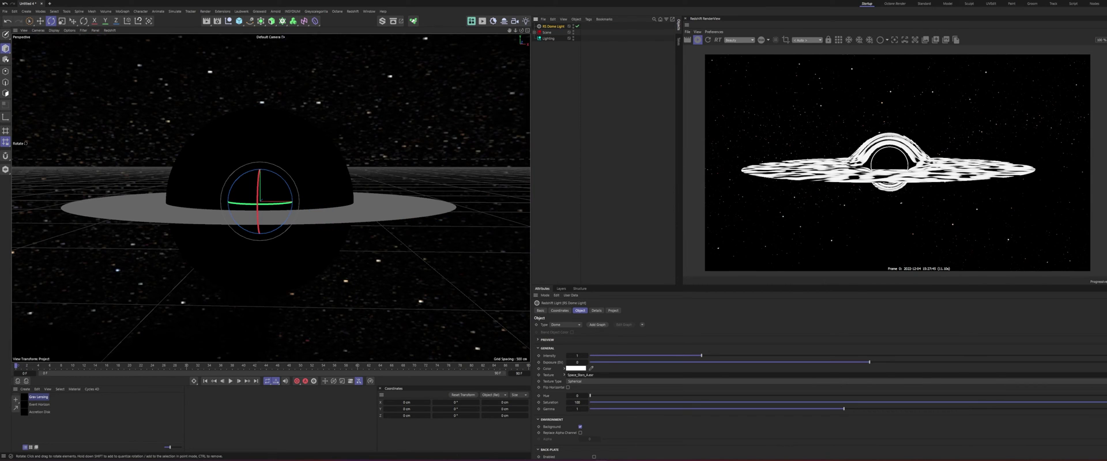
Step: Examine the black hole's lensing and accretion disk against the starry background from several angles and distances
{"action": "left_click_drag", "start_coordinate": [332, 168], "coordinate": [314, 154], "text": "alt"}
{"action": "scroll", "coordinate": [911, 152], "scroll_direction": "up", "scroll_amount": 7}
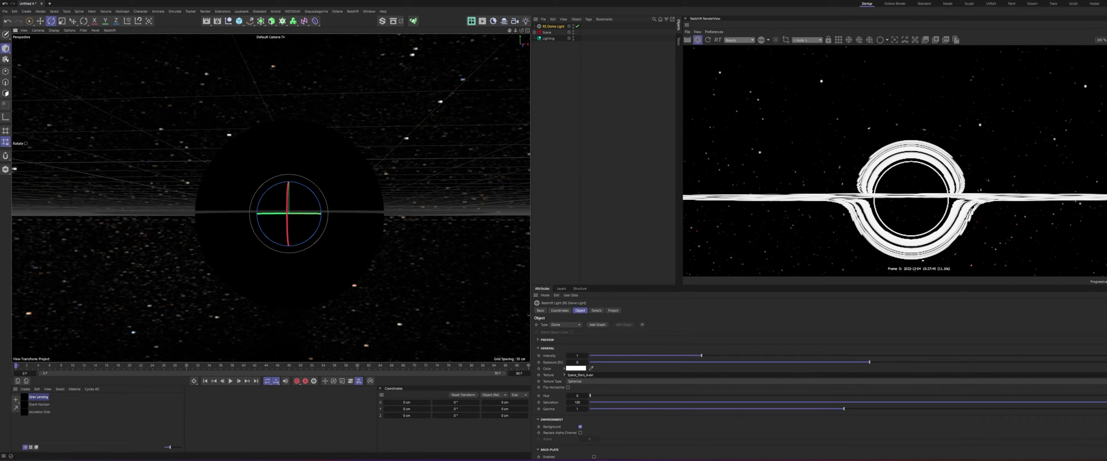
{"action": "middle_click_drag", "start_coordinate": [271, 197], "coordinate": [238, 208], "text": "alt"}
{"action": "left_click_drag", "start_coordinate": [271, 198], "coordinate": [395, 191], "text": "alt"}
{"action": "right_click_drag", "start_coordinate": [394, 192], "coordinate": [350, 185], "text": "alt"}
{"action": "middle_click_drag", "start_coordinate": [350, 185], "coordinate": [306, 170], "text": "alt"}
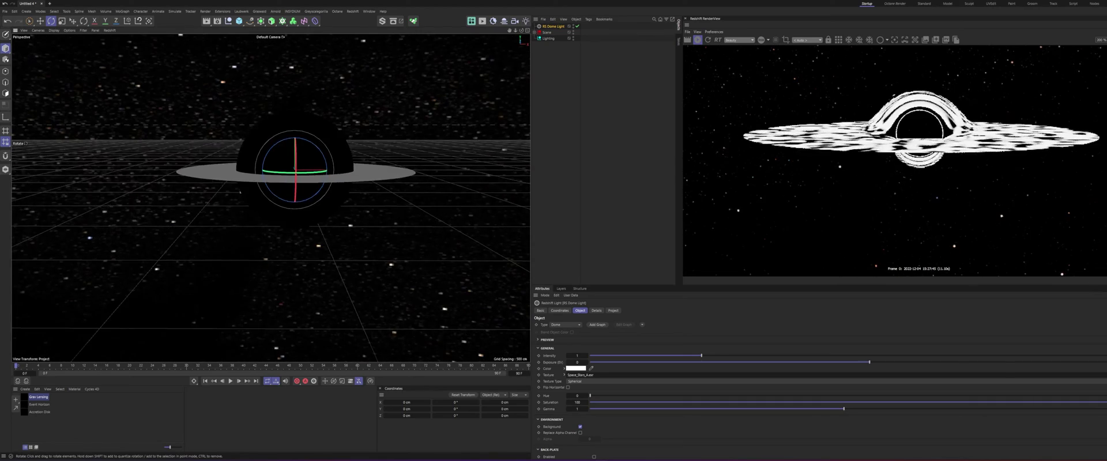
{"action": "left_click_drag", "start_coordinate": [385, 184], "coordinate": [387, 203], "text": "alt"}
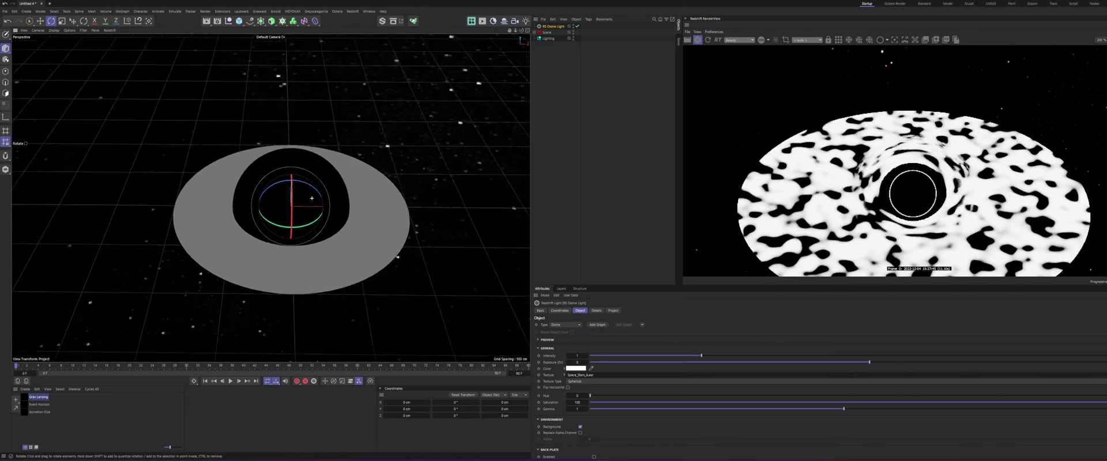
{"action": "left_click_drag", "start_coordinate": [312, 198], "coordinate": [313, 147], "text": "alt"}
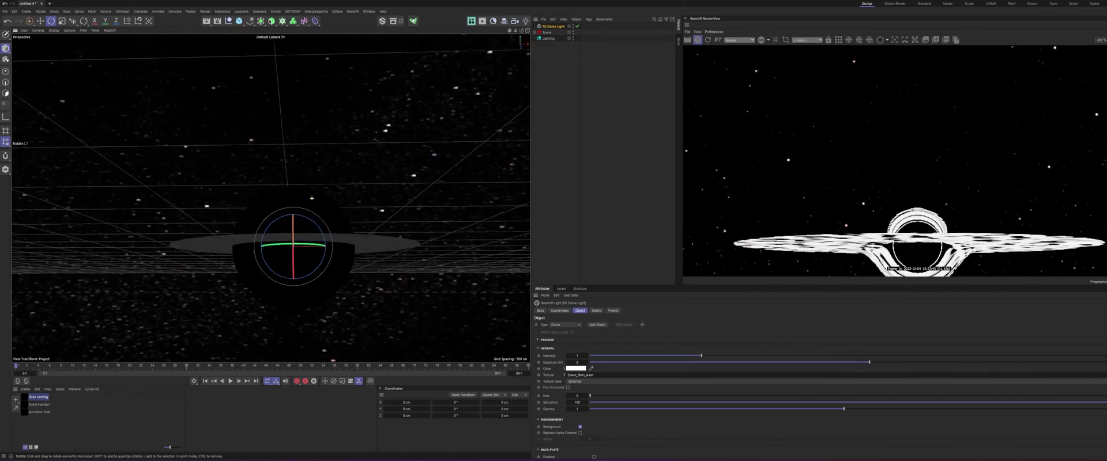
{"action": "left_click_drag", "start_coordinate": [312, 199], "coordinate": [284, 171], "text": "alt"}
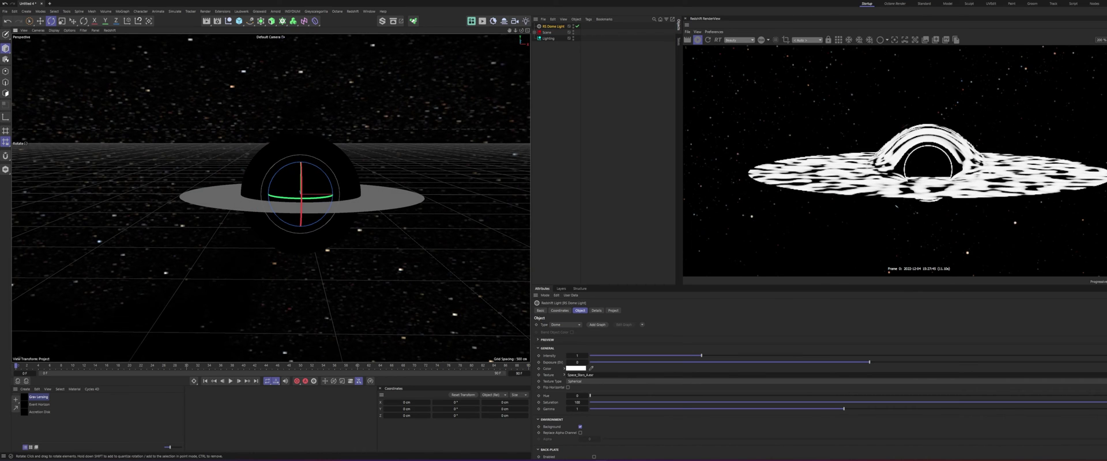
{"action": "middle_click_drag", "start_coordinate": [301, 194], "coordinate": [292, 184], "text": "alt"}
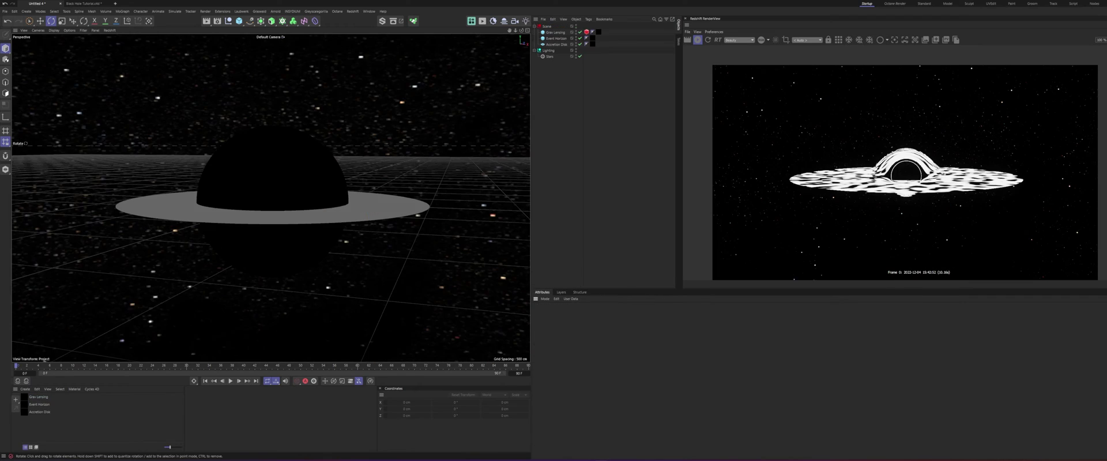
{"action": "mouse_move", "coordinate": [282, 181]}
{"action": "left_mouse_down", "text": "alt"}
{"action": "mouse_move", "coordinate": [271, 198]}
{"action": "mouse_move", "coordinate": [270, 188]}
{"action": "left_mouse_up", "text": "alt"}
{"action": "middle_click_drag", "start_coordinate": [270, 189], "coordinate": [278, 176], "text": "alt"}
Step: Add a Redshift Volume object and rename it as Accretion Disk Emission
{"action": "left_click", "coordinate": [369, 12]}
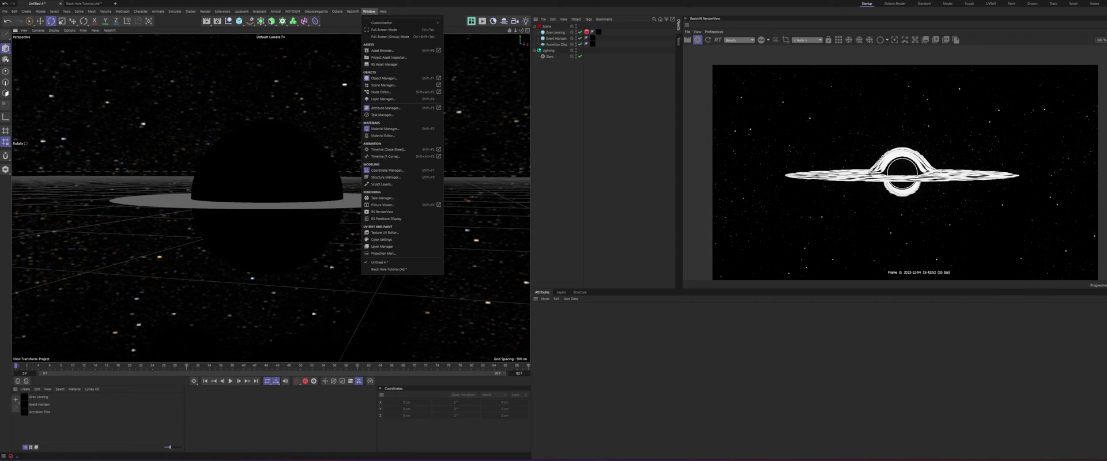
{"action": "mouse_move", "coordinate": [353, 12]}
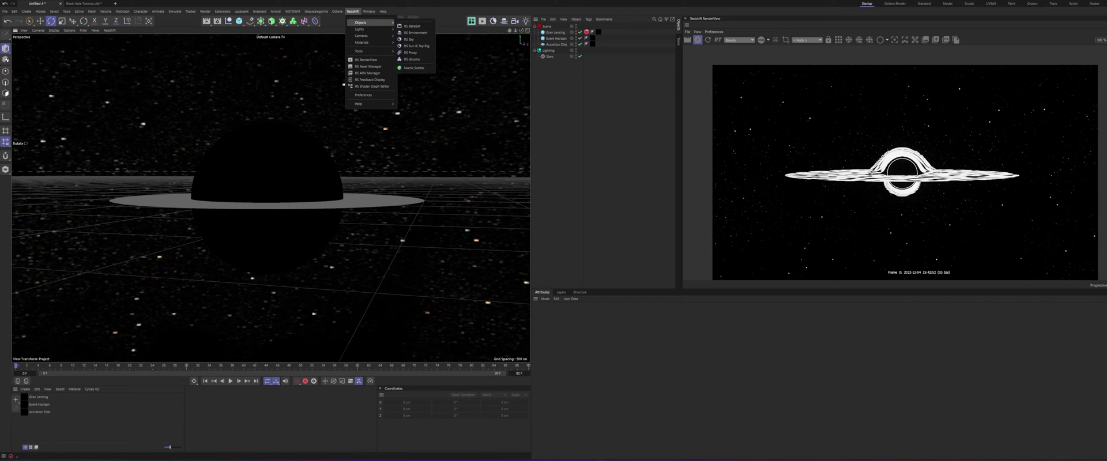
{"action": "mouse_move", "coordinate": [372, 42]}
{"action": "left_click", "coordinate": [412, 59]}
{"action": "double_click", "coordinate": [553, 26]}
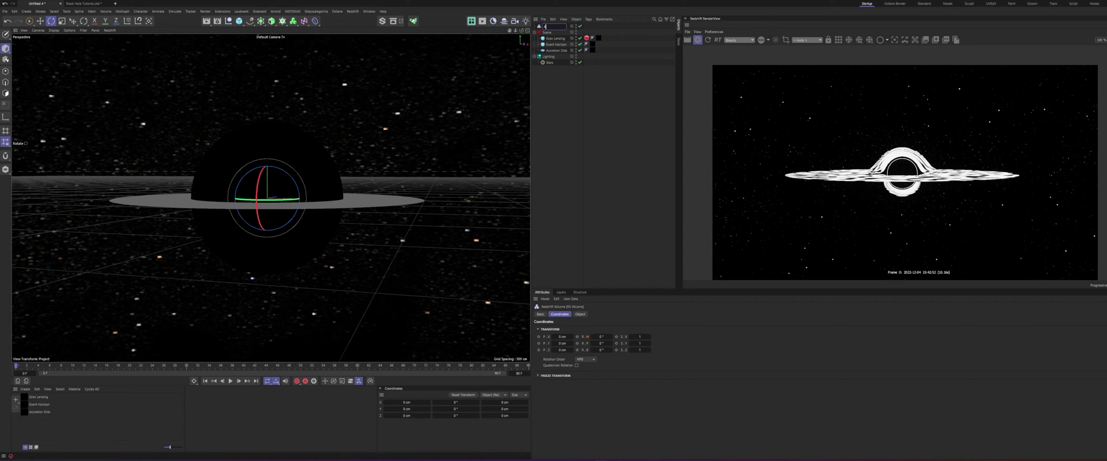
{"action": "type", "text": "Accretion Disk Em"}
{"action": "type", "text": "ission"}
{"action": "key", "text": "Return"}
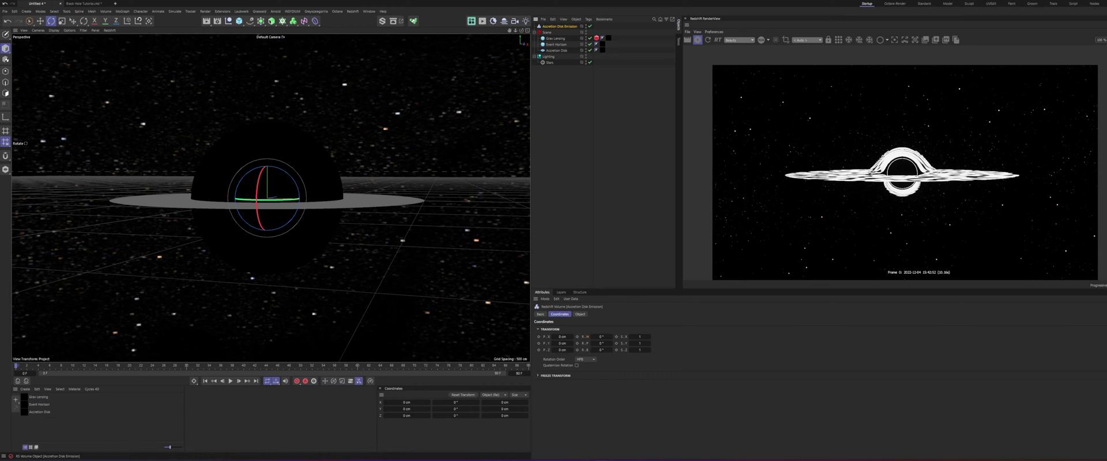
Step: Move the Accretion Disk Emission volume into the Scene group above the Accretion Disk, and disable the Accretion Disk object
{"action": "left_click_drag", "start_coordinate": [557, 41], "coordinate": [557, 47]}
{"action": "left_click", "coordinate": [557, 51]}
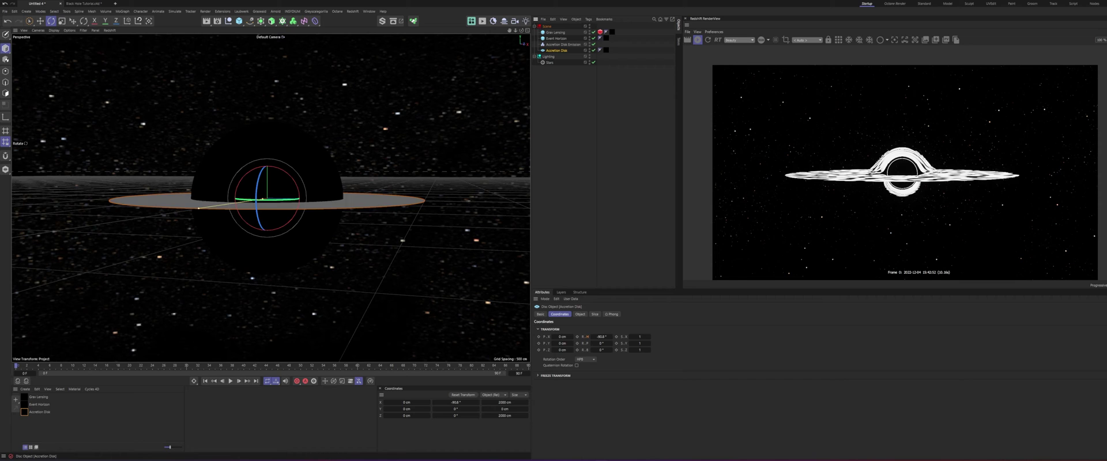
{"action": "left_click", "coordinate": [593, 50]}
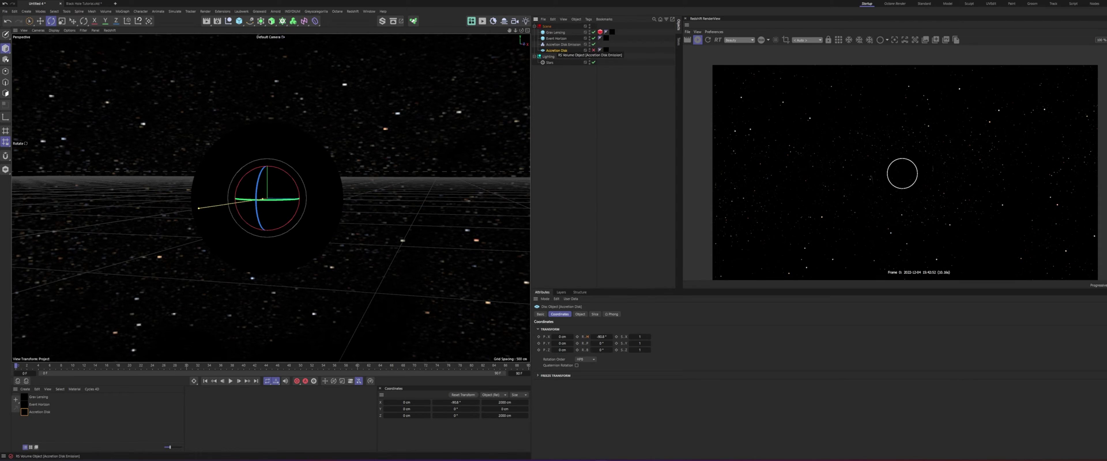
Step: Create a Redshift Volume material and apply it to the Accretion Disk Emission volume
{"action": "left_click", "coordinate": [562, 44]}
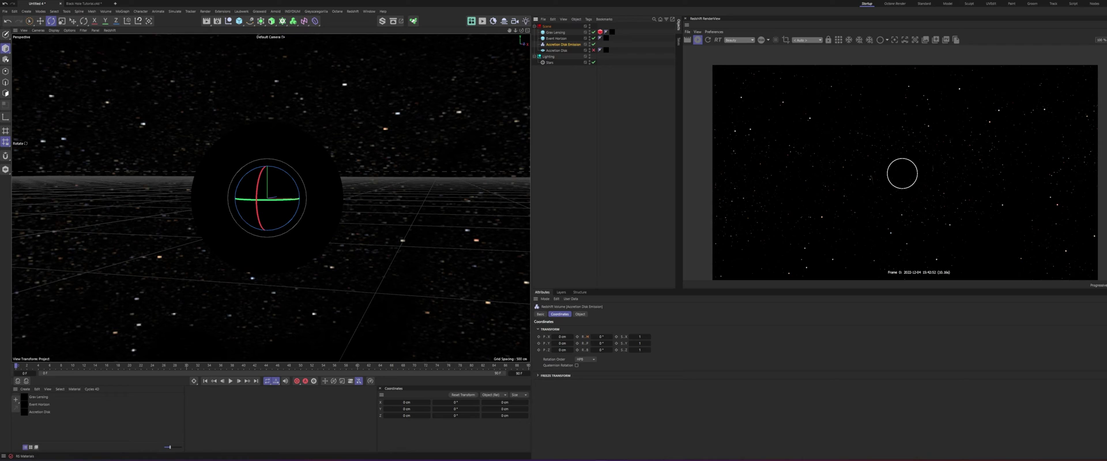
{"action": "left_click", "coordinate": [26, 381]}
{"action": "mouse_move", "coordinate": [39, 384]}
{"action": "left_click", "coordinate": [63, 454]}
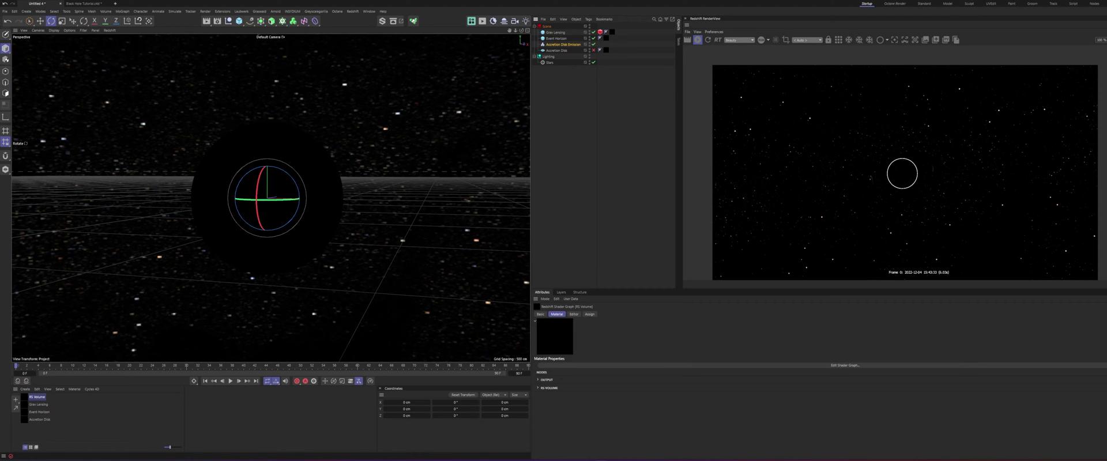
{"action": "left_click_drag", "start_coordinate": [25, 397], "coordinate": [562, 45]}
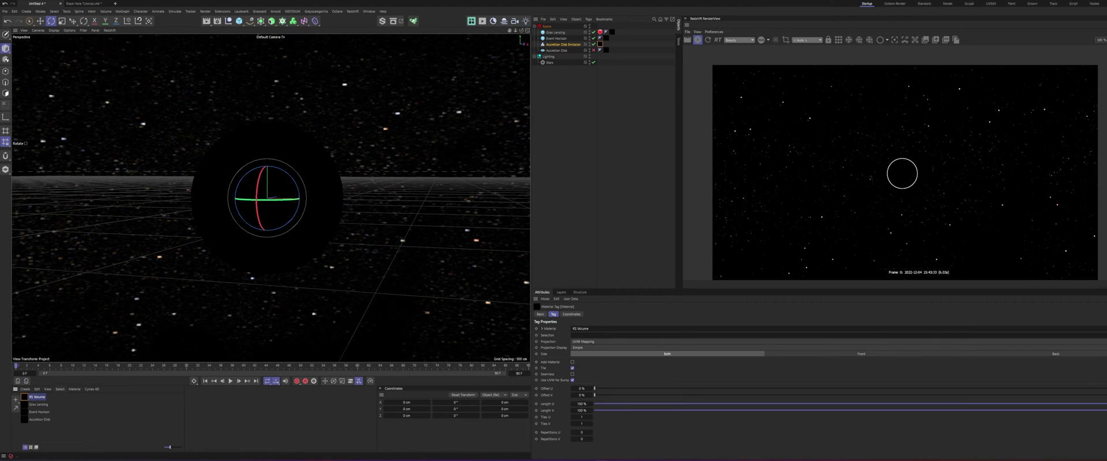
Step: Rename the new volume material as Accretion disk Emission
{"action": "double_click", "coordinate": [38, 398]}
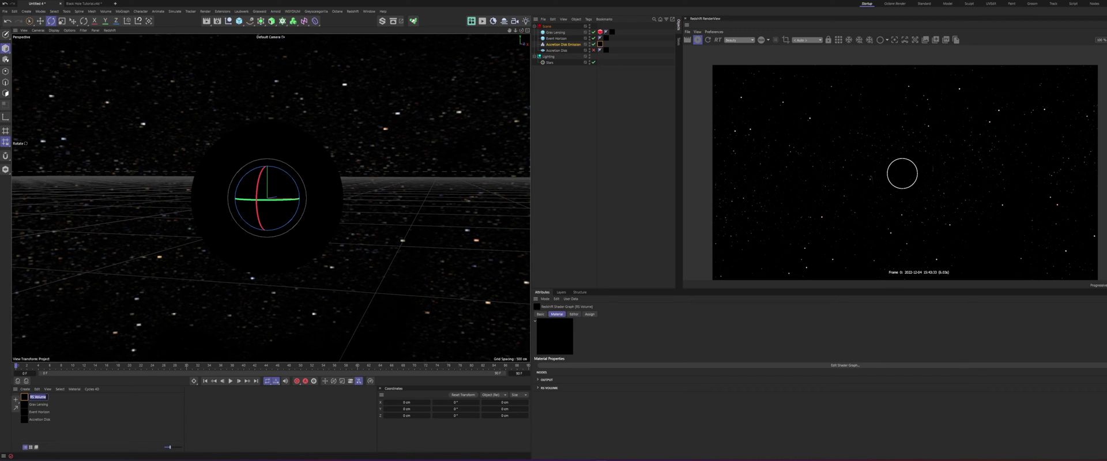
{"action": "type", "text": "Accretion disk Emission"}
{"action": "key", "text": "Return"}
Step: Open the volume material's shader graph, check which channels are offered for its emission, and close the graph
{"action": "double_click", "coordinate": [24, 397]}
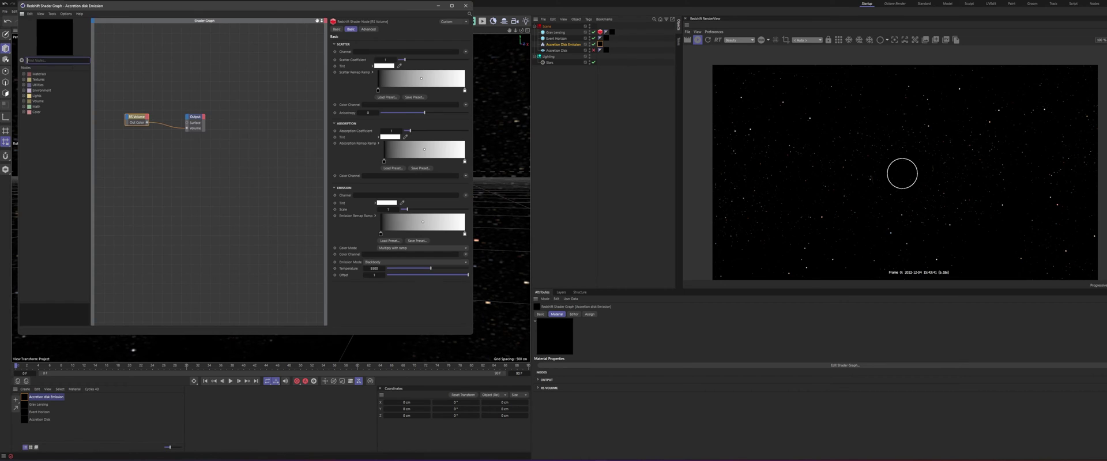
{"action": "left_click_drag", "start_coordinate": [230, 157], "coordinate": [195, 130]}
{"action": "left_click", "coordinate": [178, 109]}
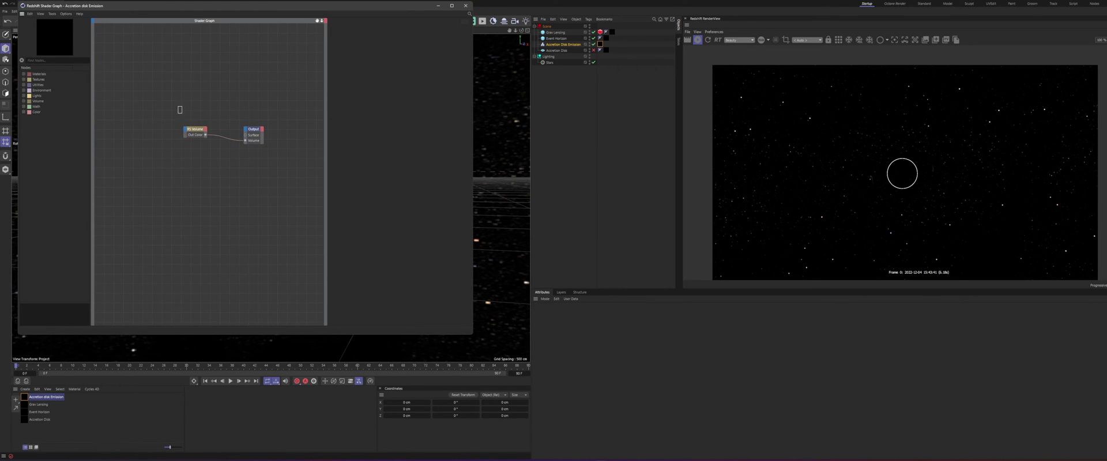
{"action": "left_click", "coordinate": [191, 130]}
{"action": "left_click", "coordinate": [465, 195]}
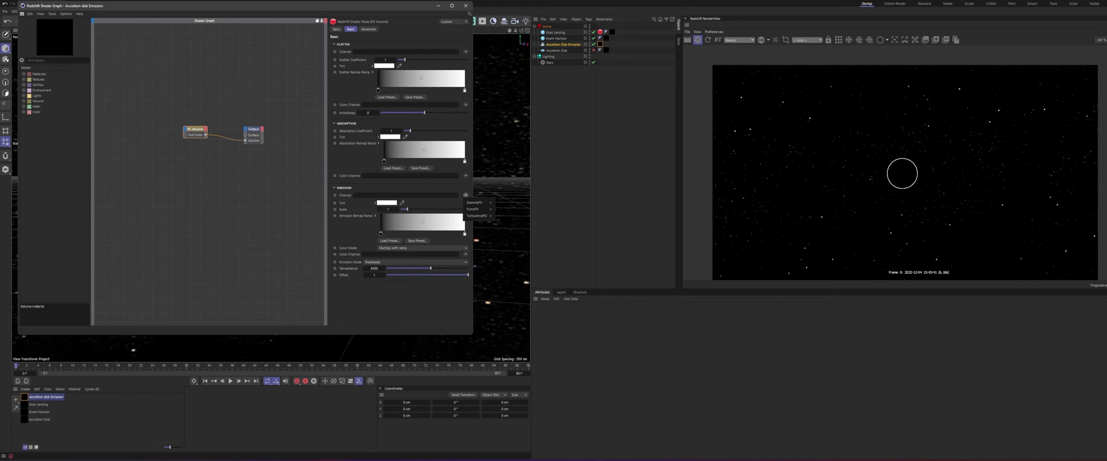
{"action": "mouse_move", "coordinate": [477, 209]}
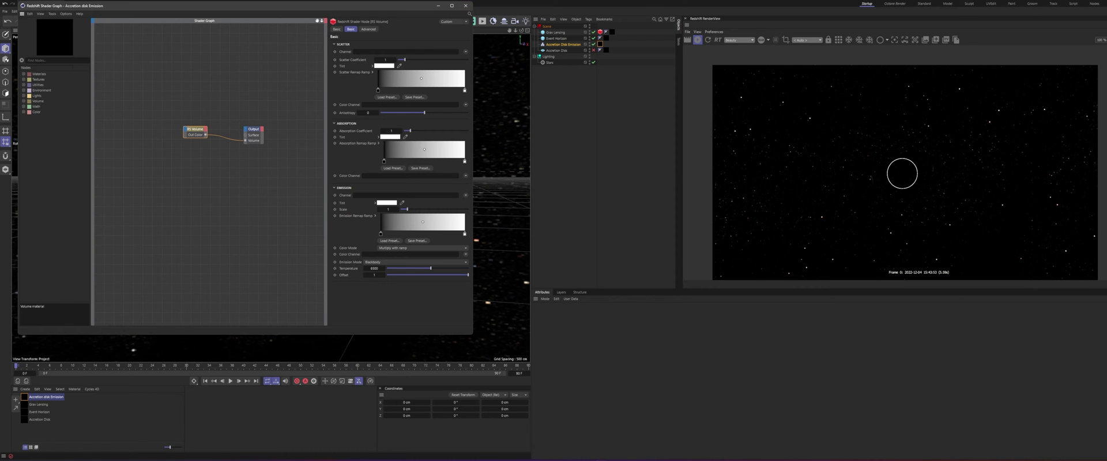
{"action": "left_click", "coordinate": [466, 5]}
Step: Delete the Accretion disk Emission material and create a fresh Redshift Volume material in its place
{"action": "left_click", "coordinate": [563, 45]}
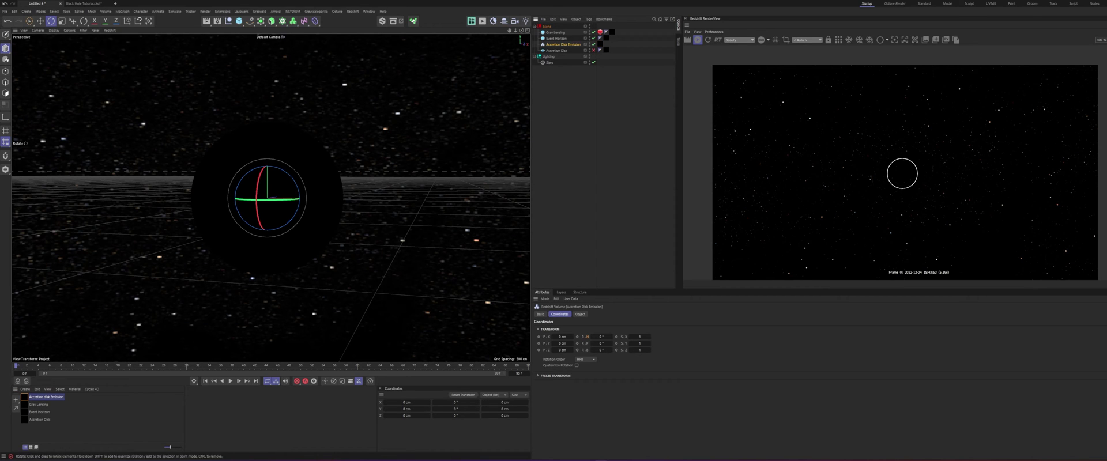
{"action": "key", "text": "Delete"}
{"action": "left_click", "coordinate": [16, 400]}
{"action": "mouse_move", "coordinate": [38, 401]}
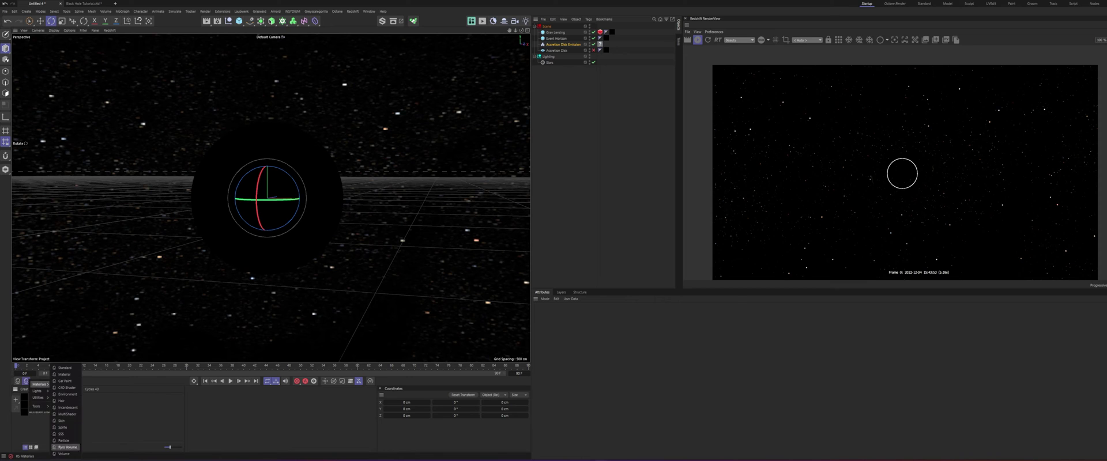
{"action": "left_click", "coordinate": [65, 454]}
{"action": "double_click", "coordinate": [24, 397]}
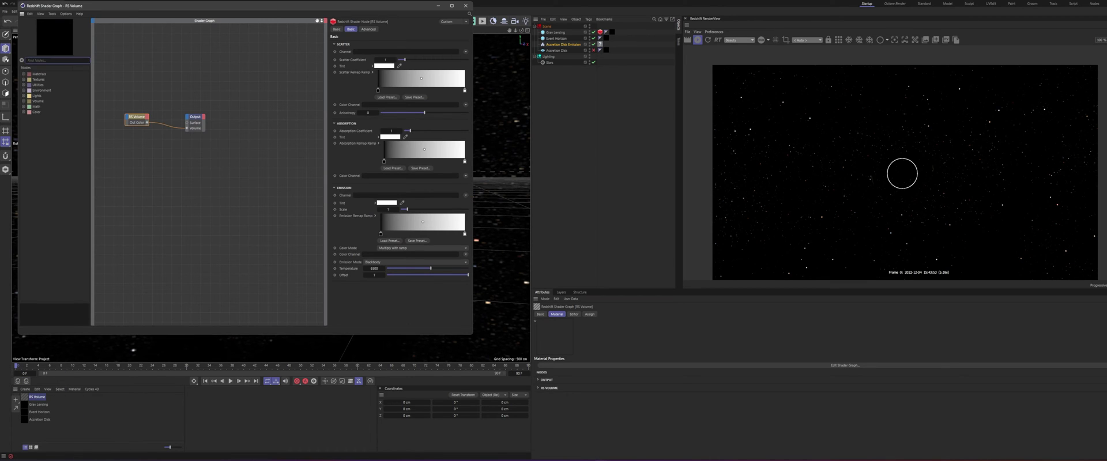
{"action": "left_click", "coordinate": [465, 5]}
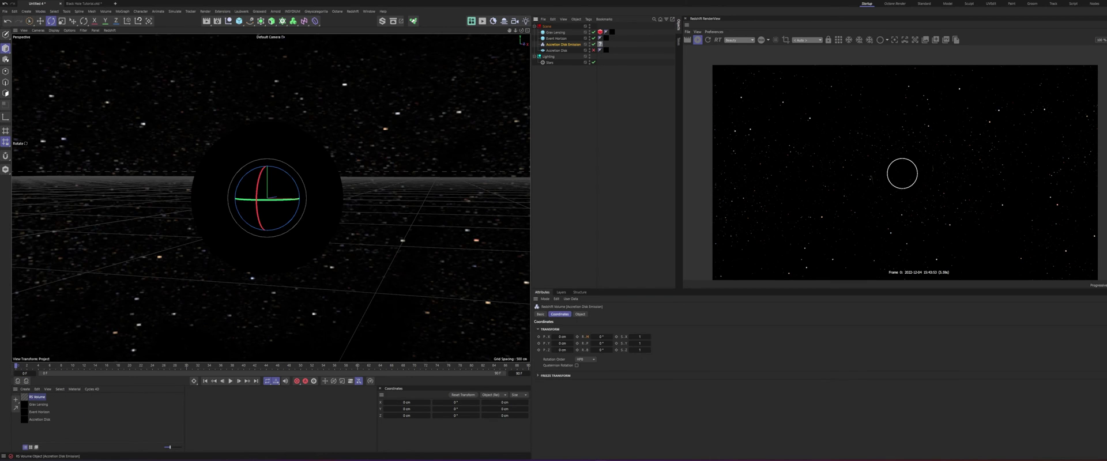
Step: Load the ring VDB file into the Accretion Disk Emission volume and set the RS Volume material's emission channel to density
{"action": "left_click", "coordinate": [580, 314]}
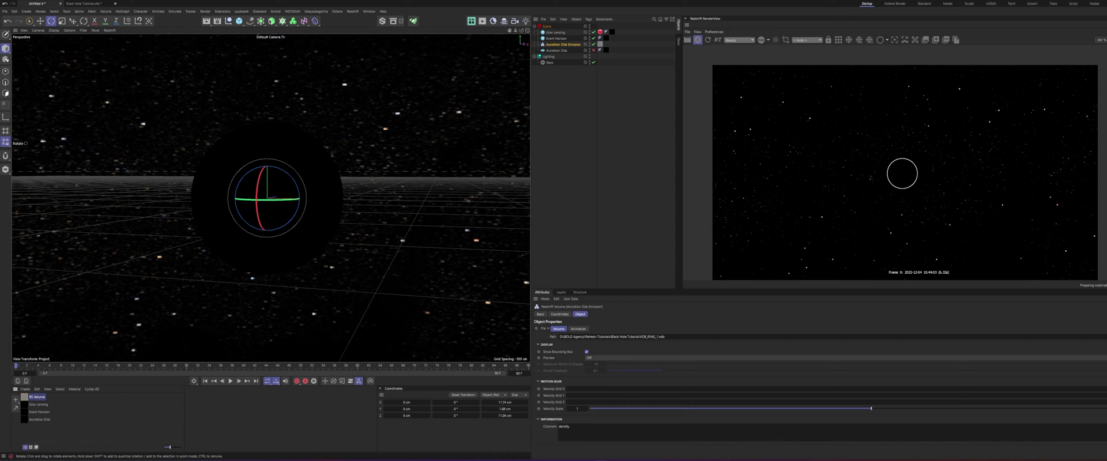
{"action": "double_click", "coordinate": [24, 398]}
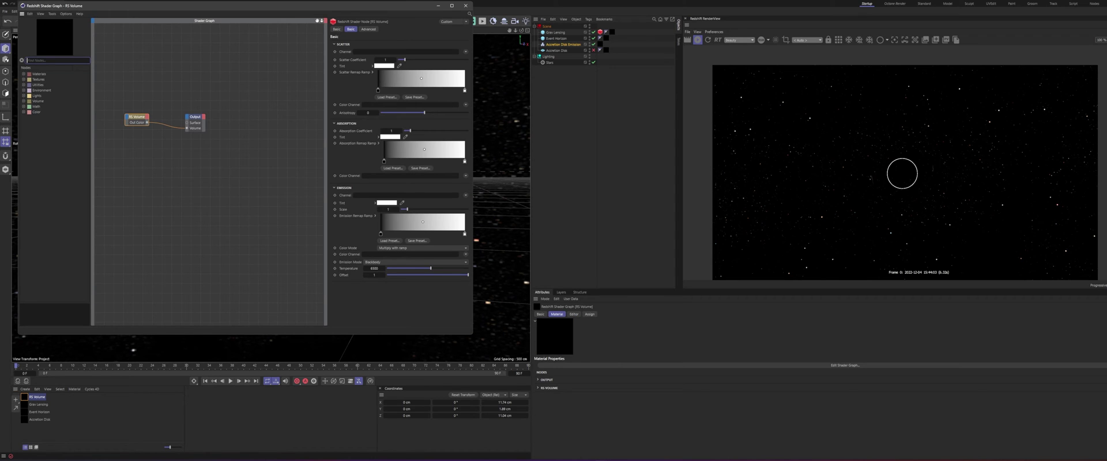
{"action": "left_click", "coordinate": [465, 195]}
{"action": "mouse_move", "coordinate": [484, 203]}
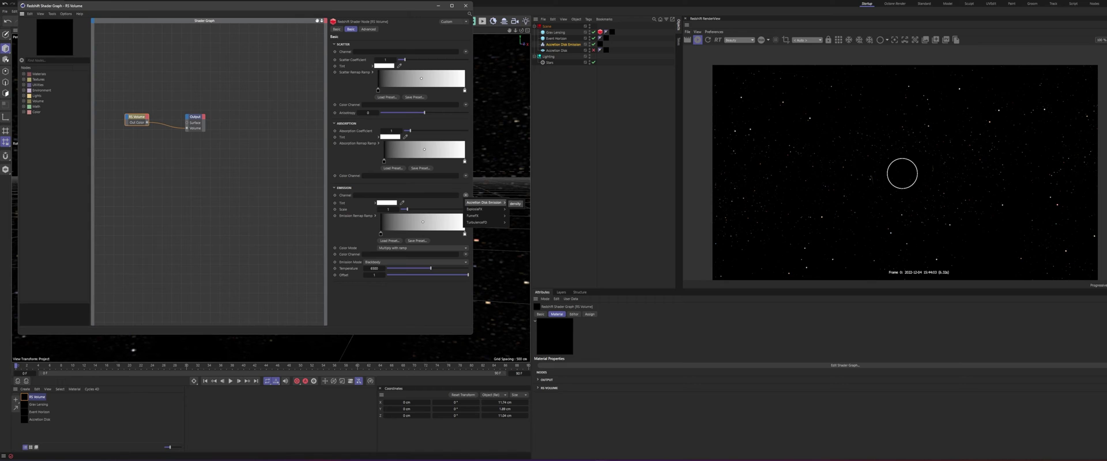
{"action": "left_click", "coordinate": [515, 203]}
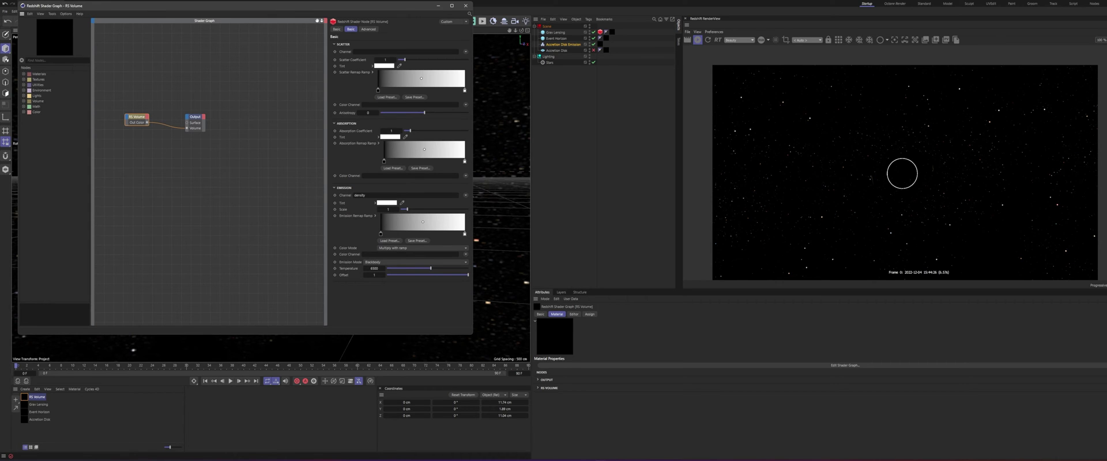
Step: Close the material graph and preview the Accretion Disk Emission volume as points with the maximum points to display at 100
{"action": "left_click", "coordinate": [708, 40]}
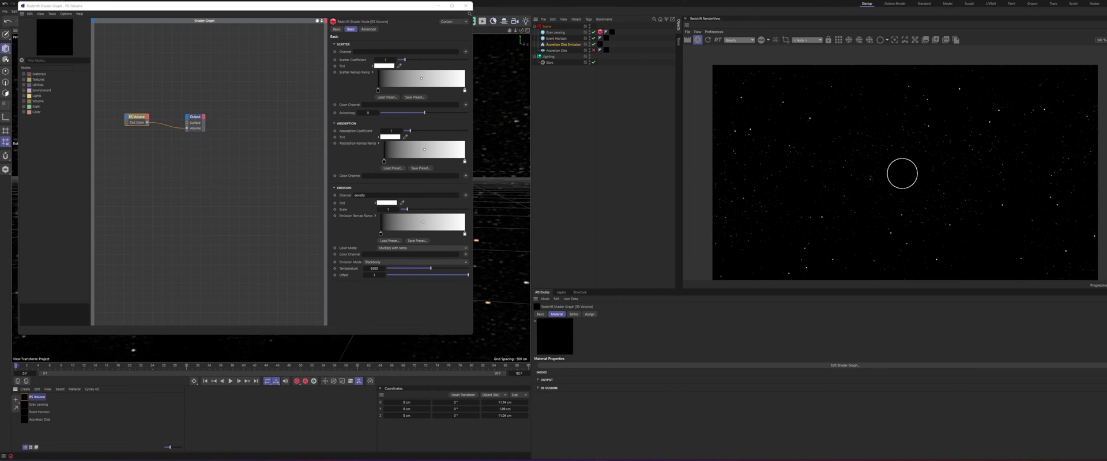
{"action": "left_click", "coordinate": [467, 6]}
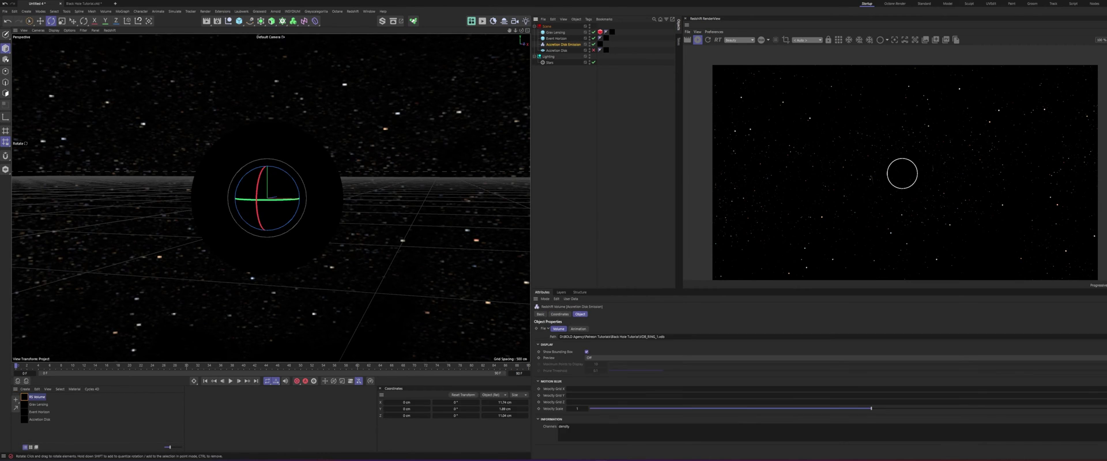
{"action": "left_click", "coordinate": [589, 358]}
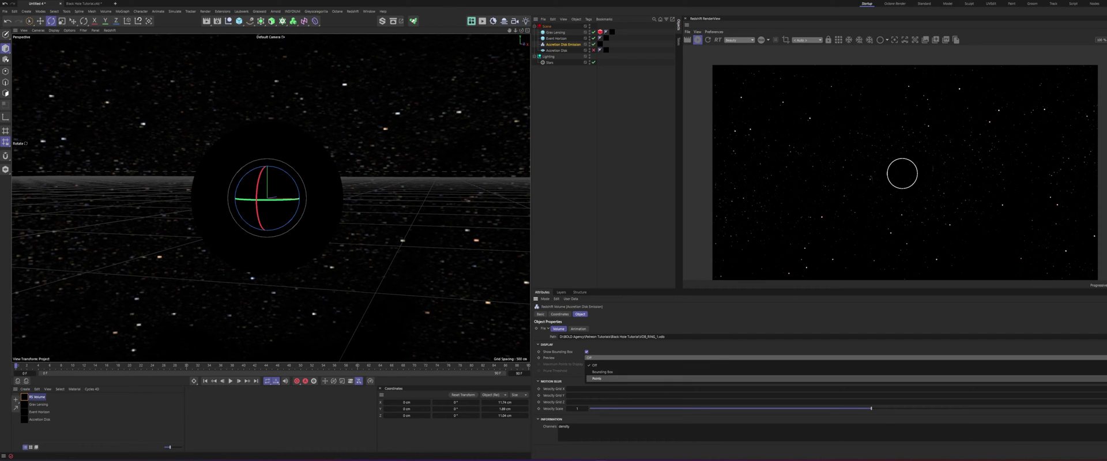
{"action": "left_click", "coordinate": [596, 379]}
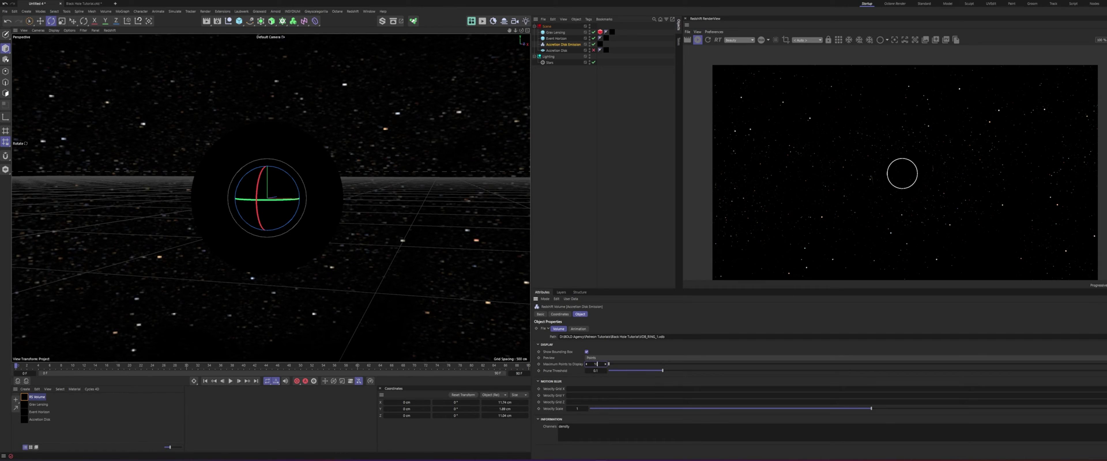
{"action": "type", "text": "0"}
{"action": "key", "text": "Return"}
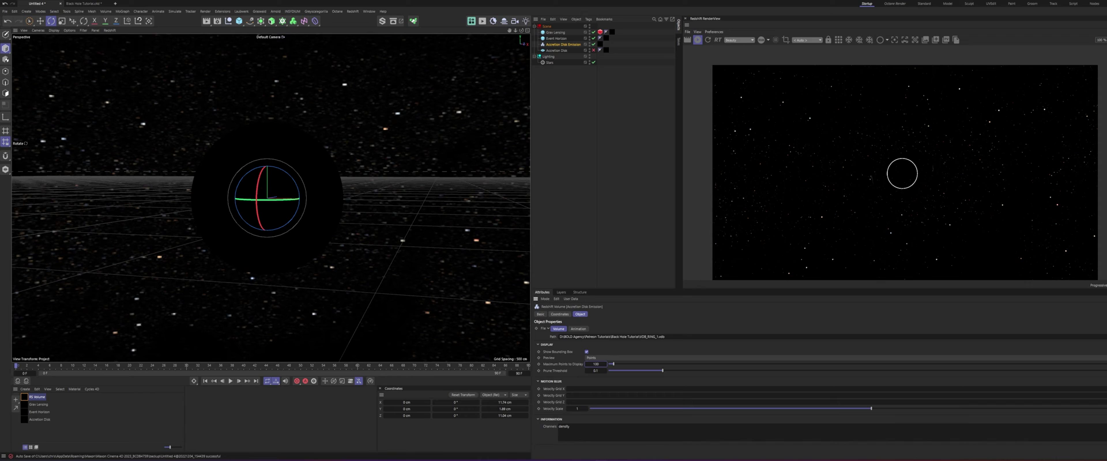
Step: Scale the Accretion Disk Emission volume to 150 in X, 50 in Y and 150 in Z
{"action": "left_click", "coordinate": [559, 314]}
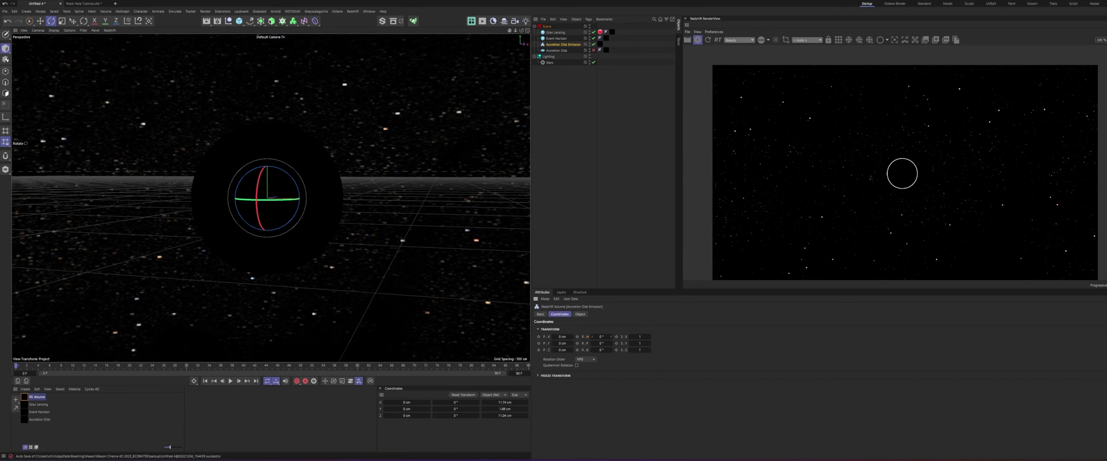
{"action": "double_click", "coordinate": [640, 337]}
{"action": "type", "text": "150"}
{"action": "key", "text": "Tab"}
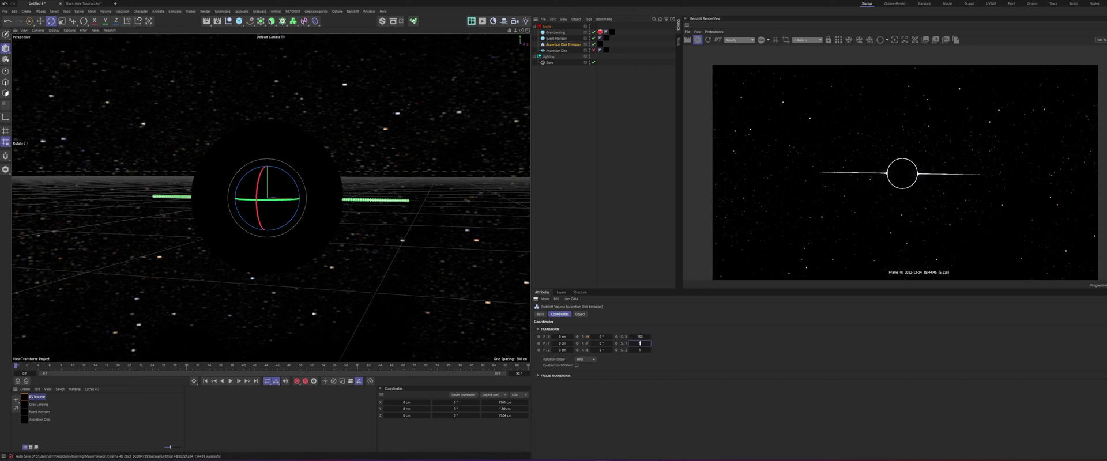
{"action": "type", "text": "50"}
{"action": "key", "text": "Tab"}
{"action": "key", "text": "Return"}
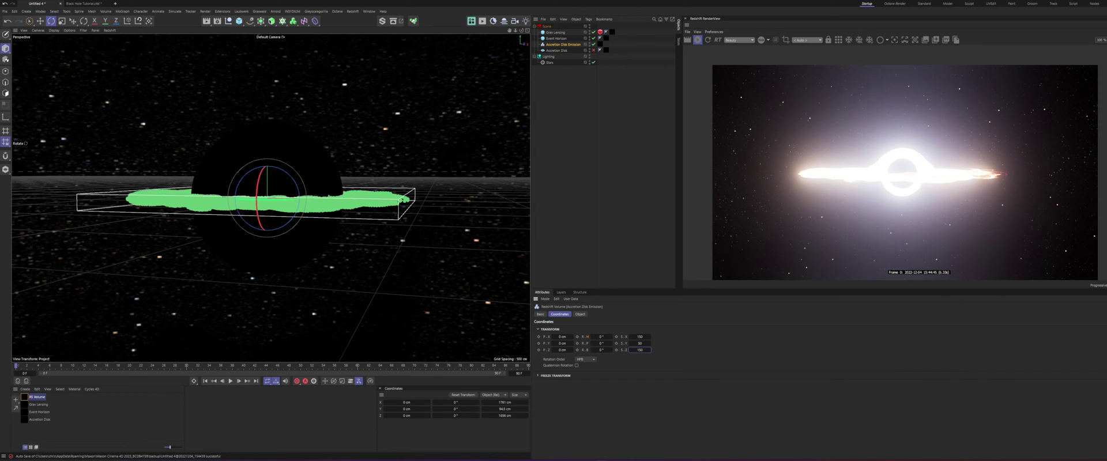
Step: Set the RS Volume material's emission mode to Color Ramp and its emission tint to light blue
{"action": "left_click_drag", "start_coordinate": [257, 202], "coordinate": [252, 236], "text": "alt"}
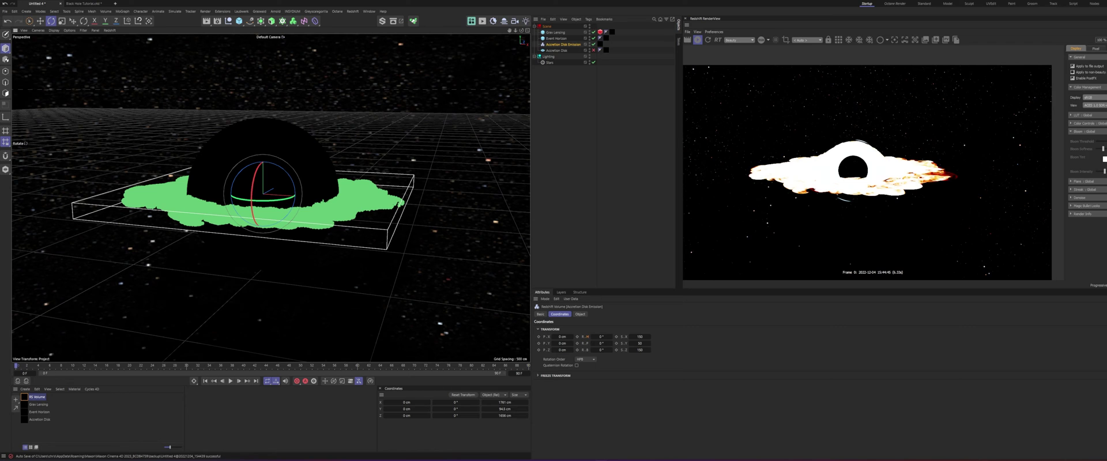
{"action": "mouse_move", "coordinate": [260, 202]}
{"action": "left_mouse_down", "text": "alt"}
{"action": "mouse_move", "coordinate": [276, 201]}
{"action": "mouse_move", "coordinate": [275, 191]}
{"action": "left_mouse_up", "text": "alt"}
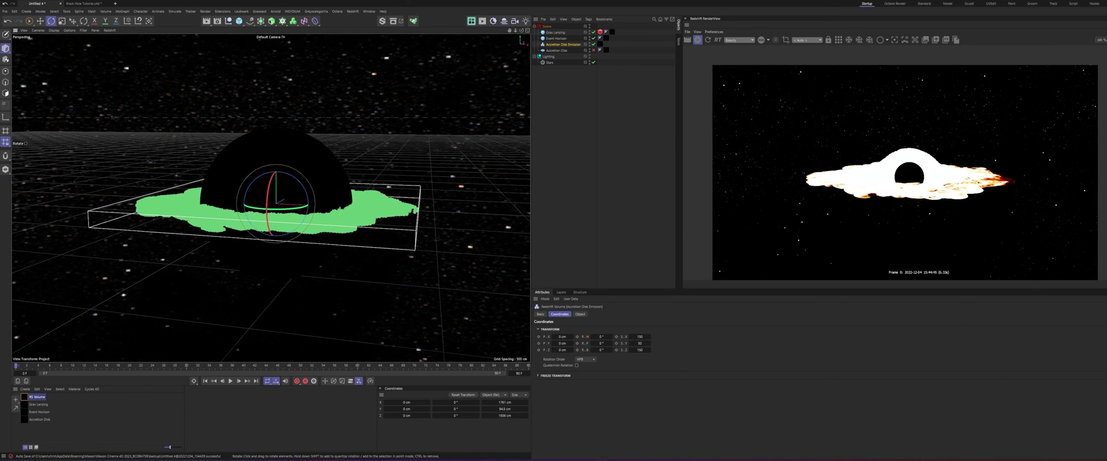
{"action": "double_click", "coordinate": [24, 397]}
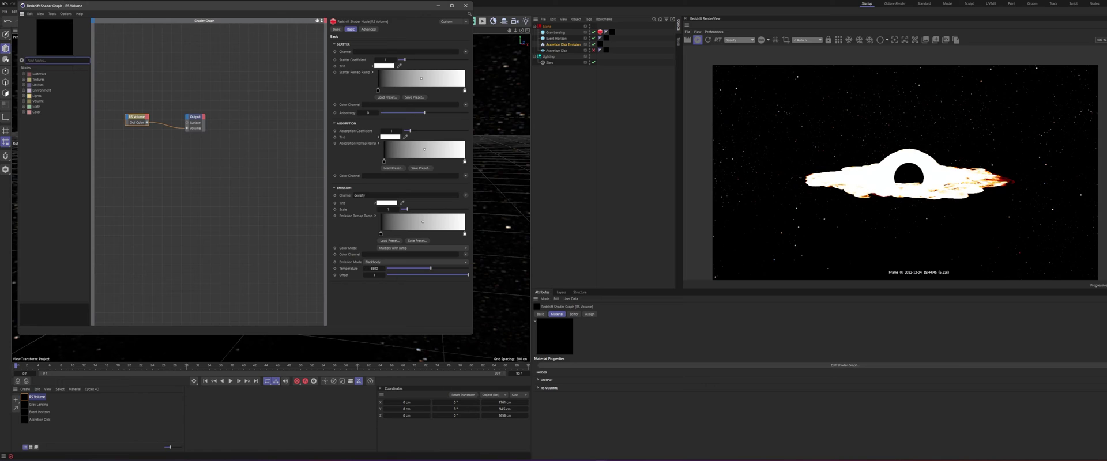
{"action": "left_click", "coordinate": [415, 261]}
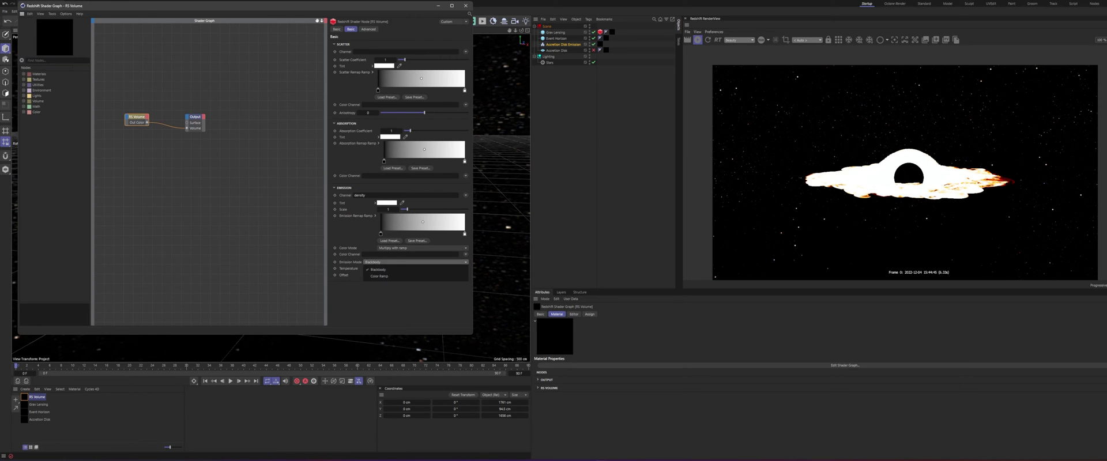
{"action": "left_click", "coordinate": [380, 276]}
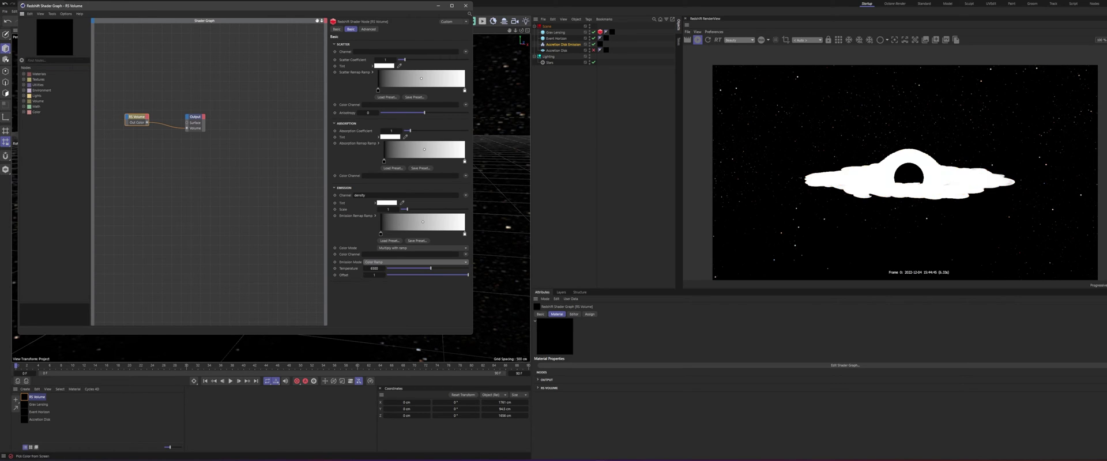
{"action": "left_click", "coordinate": [387, 202]}
{"action": "mouse_move", "coordinate": [444, 237]}
{"action": "left_mouse_down"}
{"action": "mouse_move", "coordinate": [422, 237]}
{"action": "mouse_move", "coordinate": [432, 244]}
{"action": "left_mouse_up"}
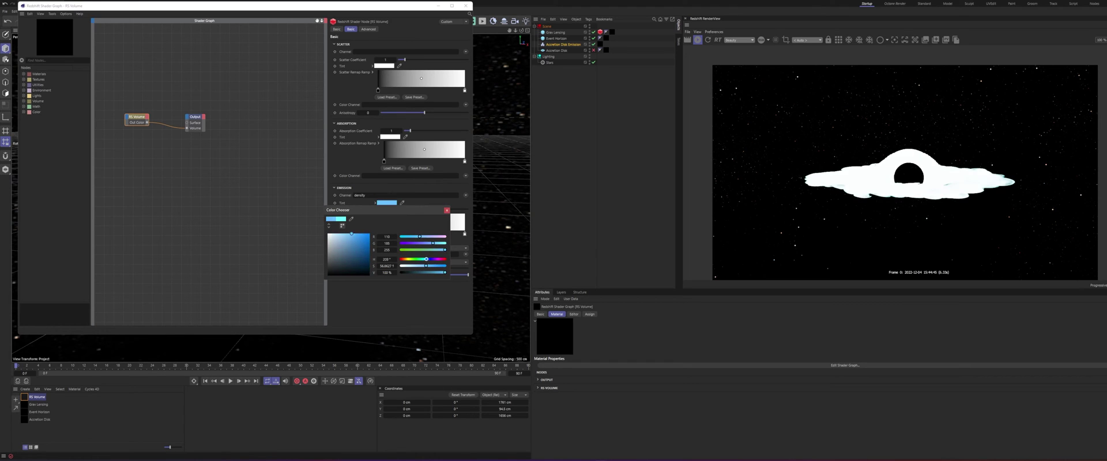
{"action": "left_click", "coordinate": [447, 211]}
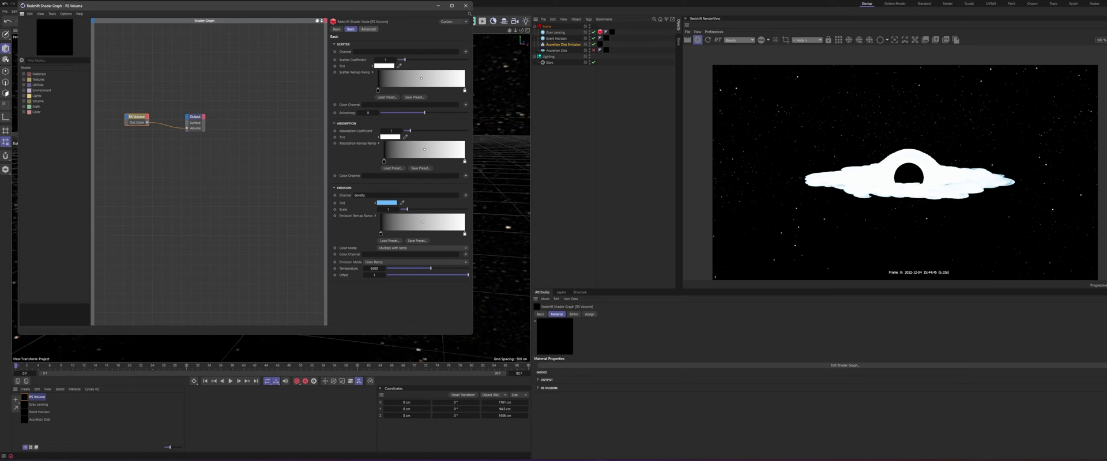
Step: Remap the material's emission range with an Old Max of 10 and a New Max of 0.12, and close the graph
{"action": "left_click", "coordinate": [369, 29]}
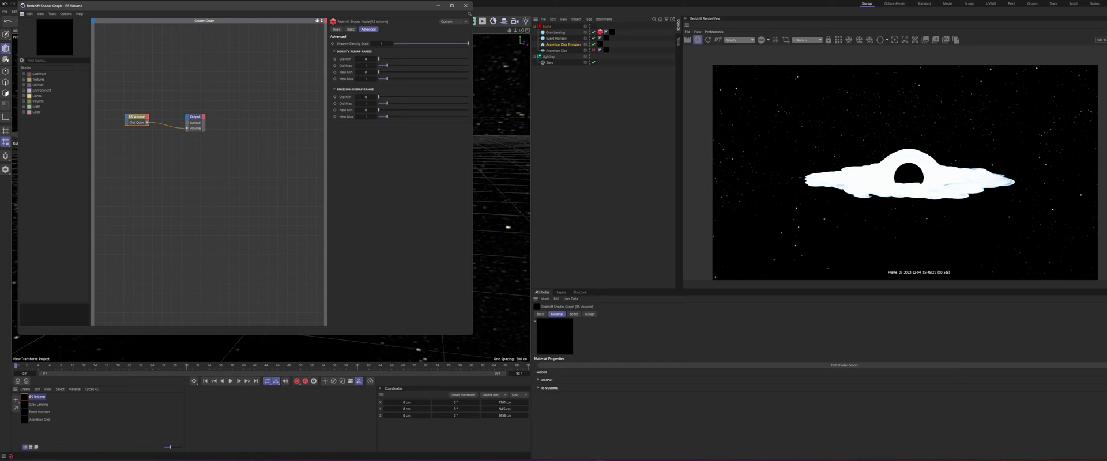
{"action": "left_click_drag", "start_coordinate": [387, 104], "coordinate": [468, 104]}
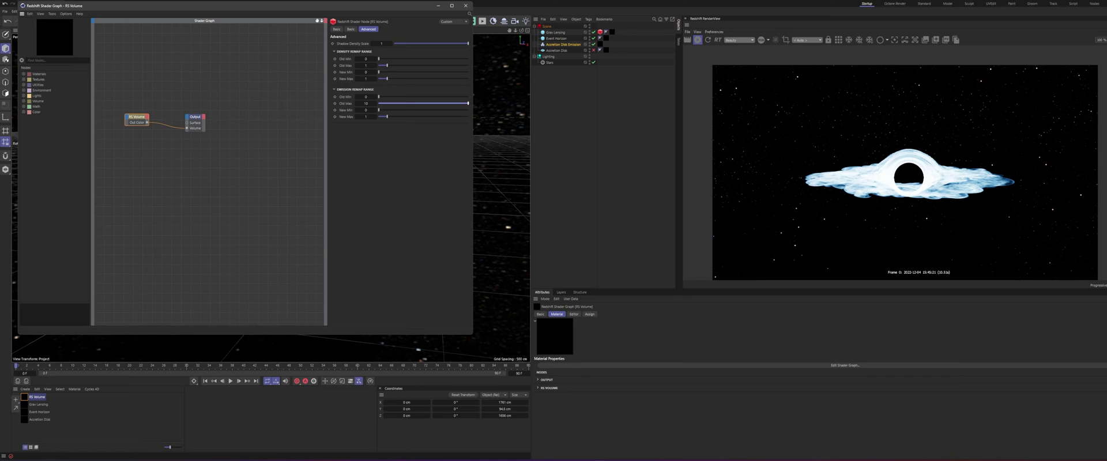
{"action": "left_click_drag", "start_coordinate": [386, 117], "coordinate": [380, 117]}
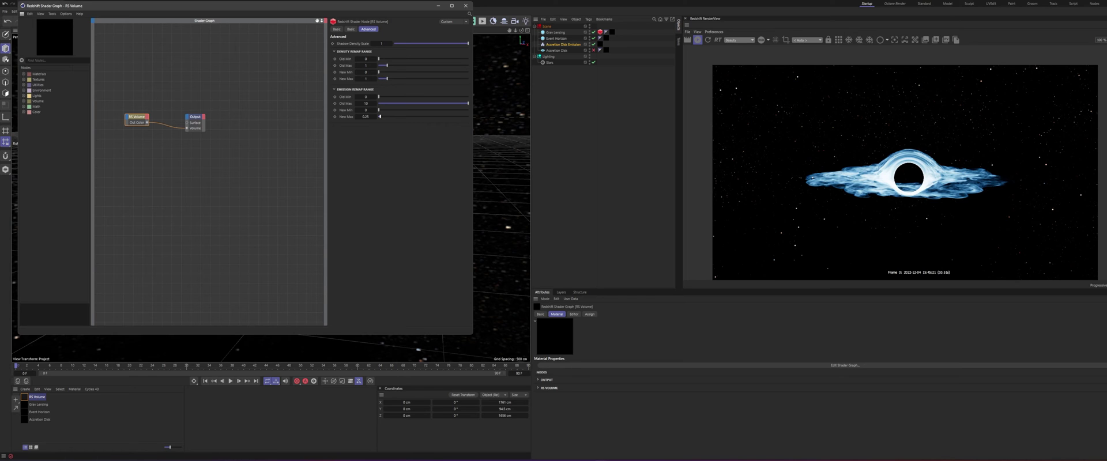
{"action": "left_click_drag", "start_coordinate": [381, 7], "coordinate": [396, 51]}
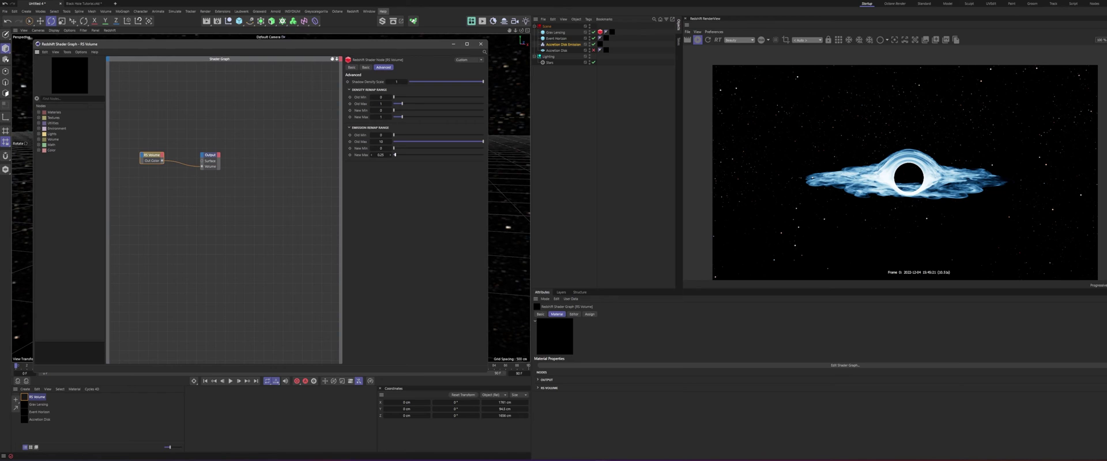
{"action": "left_click_drag", "start_coordinate": [390, 155], "coordinate": [340, 156]}
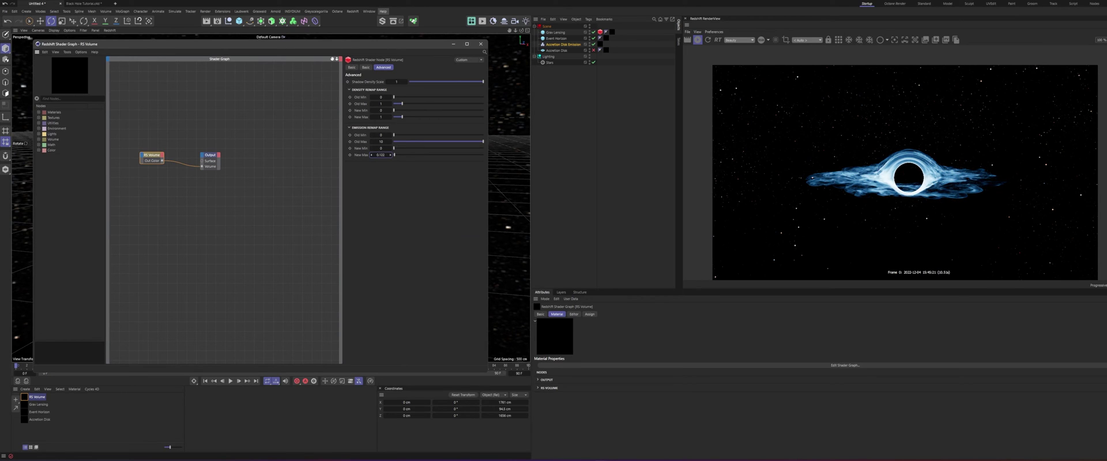
{"action": "double_click", "coordinate": [381, 155]}
{"action": "key", "text": "BackSpace"}
{"action": "type", "text": ".12"}
{"action": "key", "text": "Return"}
{"action": "left_click", "coordinate": [481, 44]}
Step: Examine the blue accretion disk and its lensing around the event horizon from several viewing angles
{"action": "left_click_drag", "start_coordinate": [306, 229], "coordinate": [302, 204], "text": "alt"}
{"action": "left_click", "coordinate": [1106, 40]}
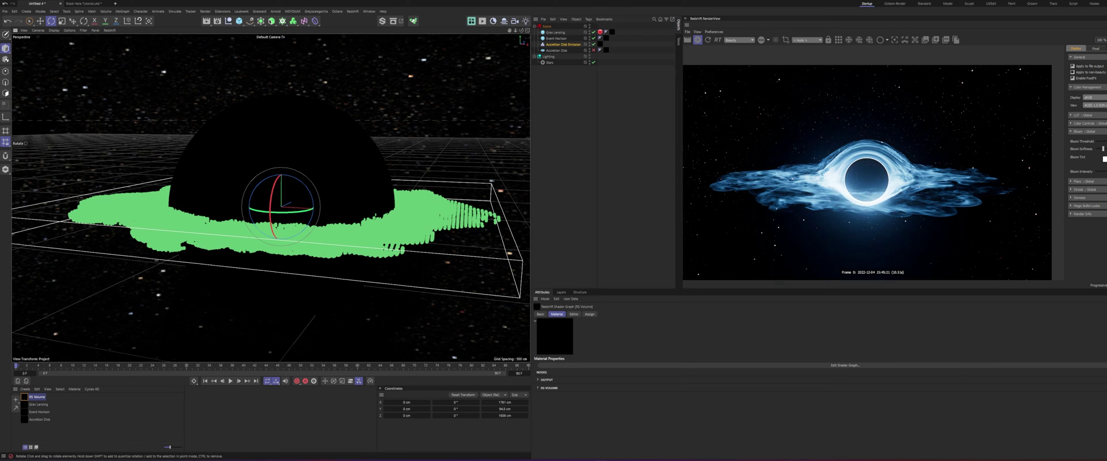
{"action": "middle_click_drag", "start_coordinate": [293, 190], "coordinate": [307, 168], "text": "alt"}
{"action": "scroll", "coordinate": [307, 168], "scroll_direction": "down", "scroll_amount": 3}
{"action": "mouse_move", "coordinate": [307, 169]}
{"action": "left_mouse_down", "text": "alt"}
{"action": "mouse_move", "coordinate": [307, 130]}
{"action": "mouse_move", "coordinate": [307, 169]}
{"action": "left_mouse_up", "text": "alt"}
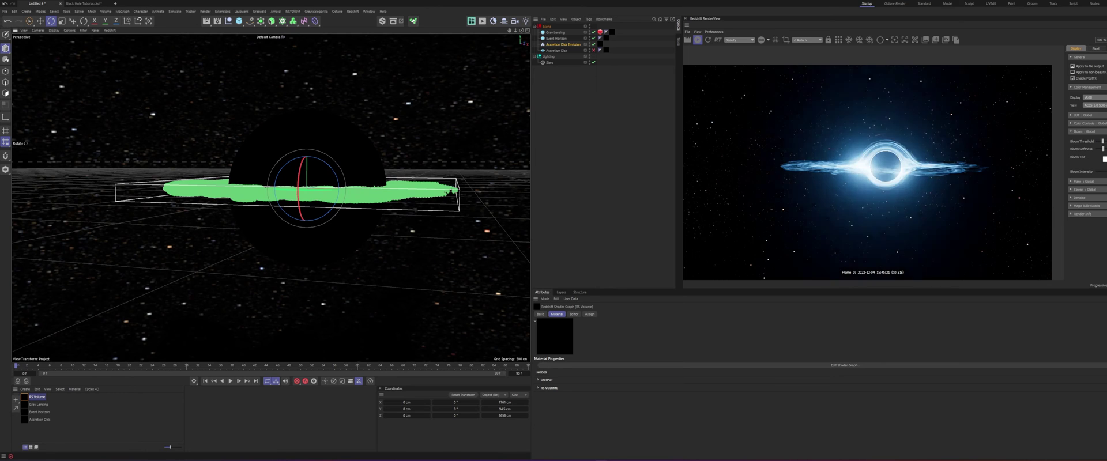
{"action": "middle_click_drag", "start_coordinate": [306, 189], "coordinate": [290, 187], "text": "alt"}
{"action": "mouse_move", "coordinate": [289, 187]}
{"action": "left_mouse_down", "text": "alt"}
{"action": "mouse_move", "coordinate": [289, 208]}
{"action": "mouse_move", "coordinate": [301, 194]}
{"action": "left_mouse_up", "text": "alt"}
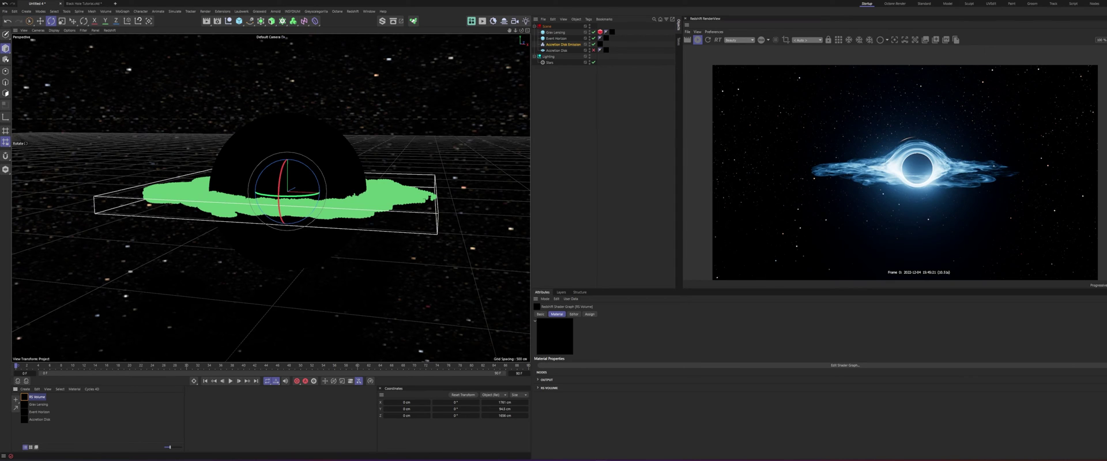
Step: Rename the RS Volume material as Accretion Disk Emission
{"action": "double_click", "coordinate": [37, 397]}
{"action": "type", "text": "Accretion Disk Emission"}
{"action": "key", "text": "Return"}
{"action": "left_click", "coordinate": [577, 98]}
Step: Duplicate the Accretion Disk Emission volume and rotate the copy about 90° around the vertical axis
{"action": "left_click", "coordinate": [563, 45]}
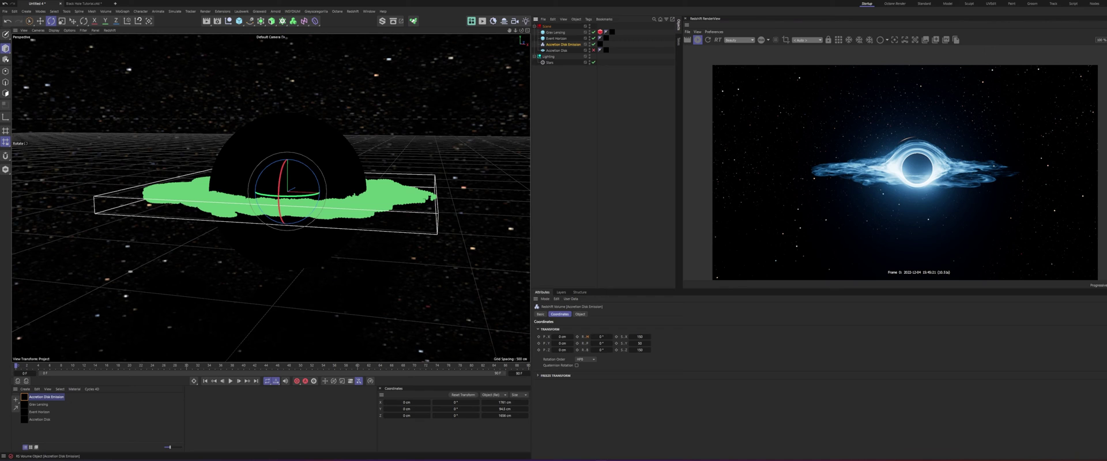
{"action": "left_click_drag", "start_coordinate": [563, 45], "coordinate": [563, 48], "text": "ctrl"}
{"action": "key", "text": "r"}
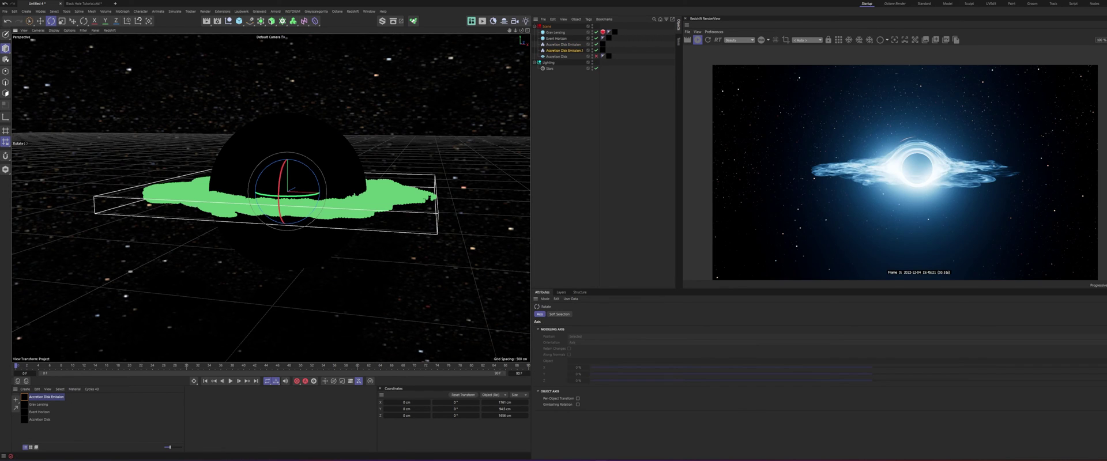
{"action": "left_click_drag", "start_coordinate": [304, 197], "coordinate": [255, 195]}
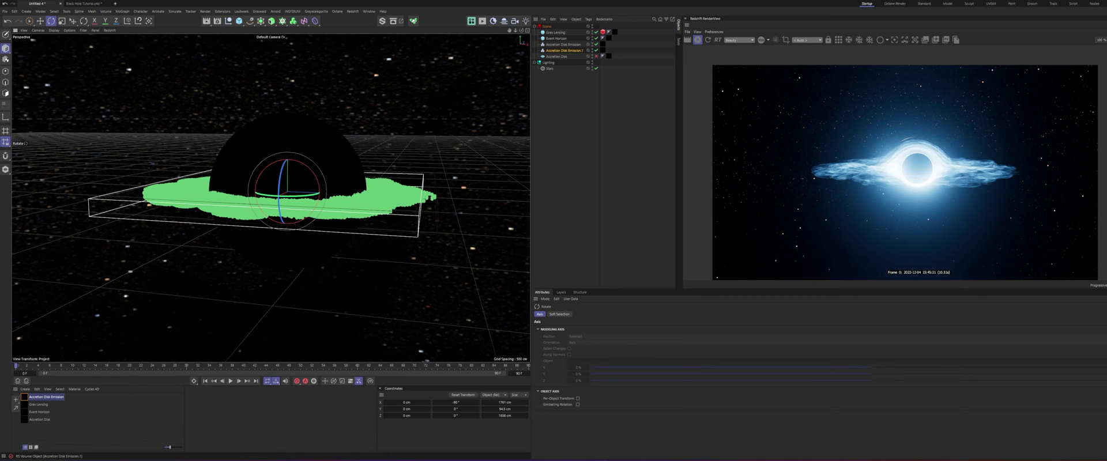
Step: Rename the duplicated volume object as BlackOut Volume
{"action": "double_click", "coordinate": [564, 51]}
{"action": "type", "text": "BlackO"}
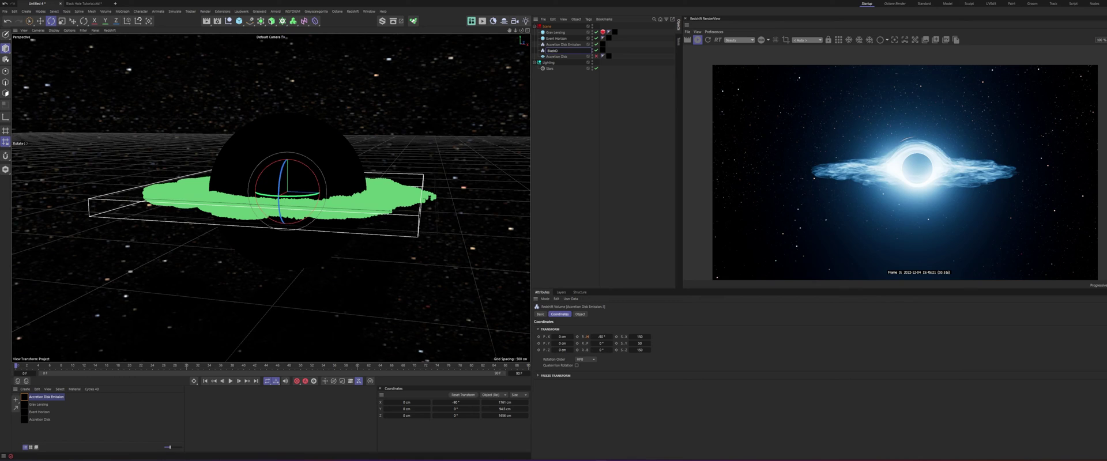
{"action": "type", "text": "ut Volume"}
{"action": "key", "text": "Return"}
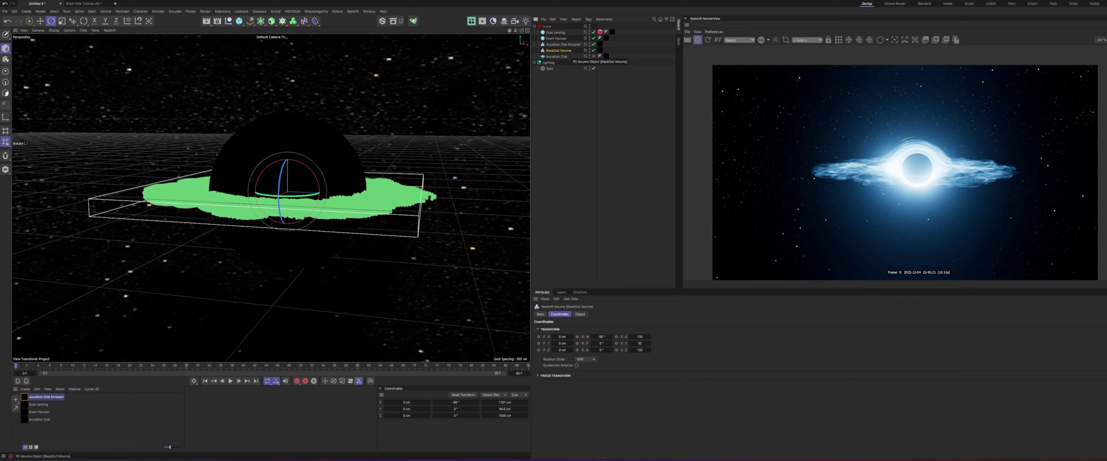
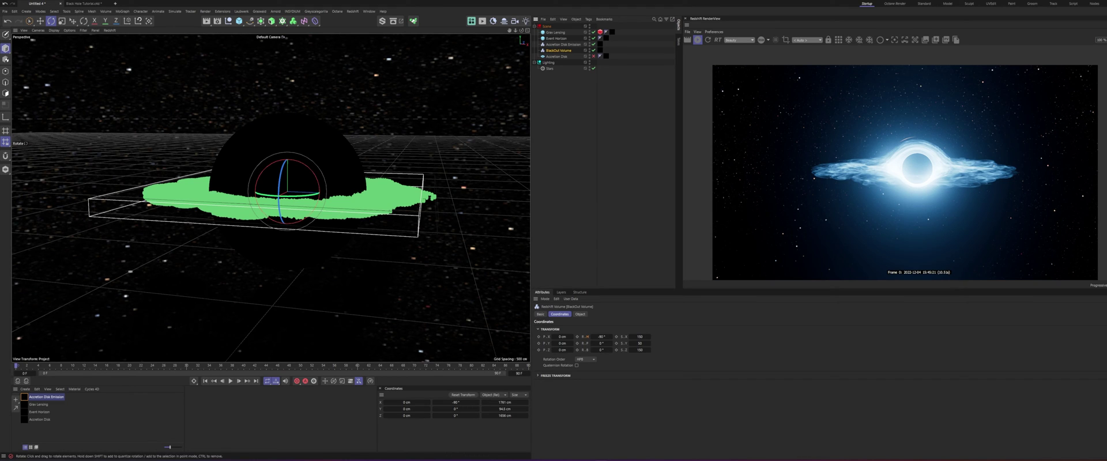
Step: Duplicate the Accretion Disk Emission material and name the copy Blackout Volume
{"action": "left_click", "coordinate": [24, 398]}
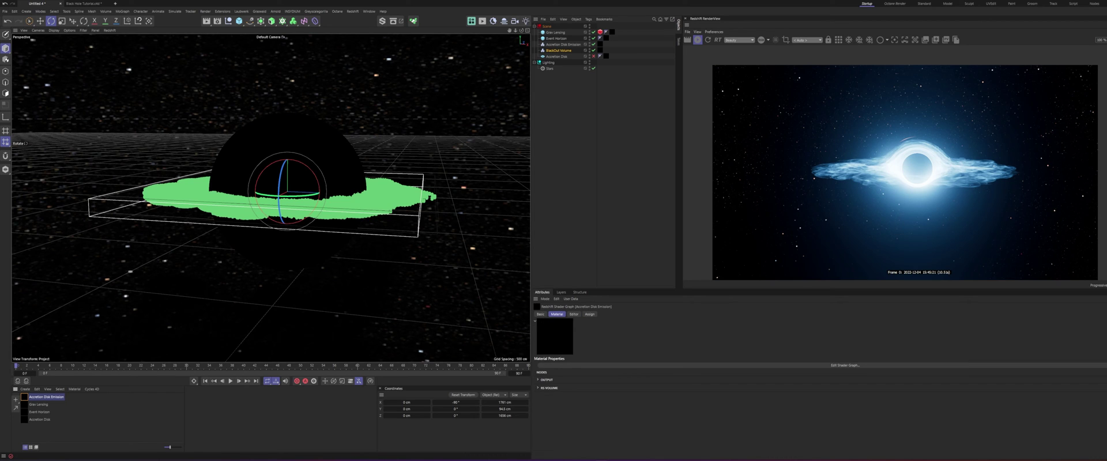
{"action": "left_click_drag", "start_coordinate": [24, 397], "coordinate": [27, 395], "text": "ctrl"}
{"action": "double_click", "coordinate": [46, 398]}
{"action": "type", "text": "Blackout Volume"}
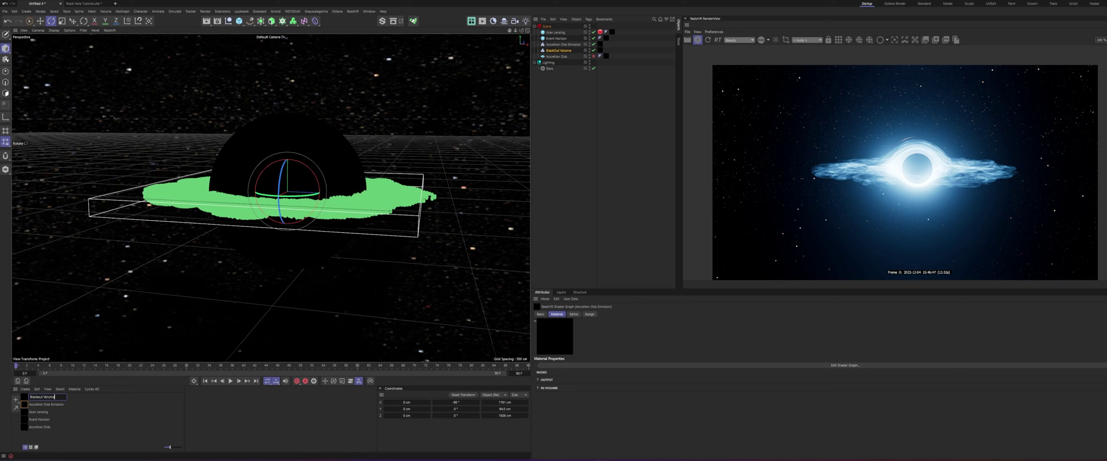
{"action": "key", "text": "Return"}
Step: Clear the emission channel of the RS Volume shader in the Blackout Volume material
{"action": "double_click", "coordinate": [24, 397]}
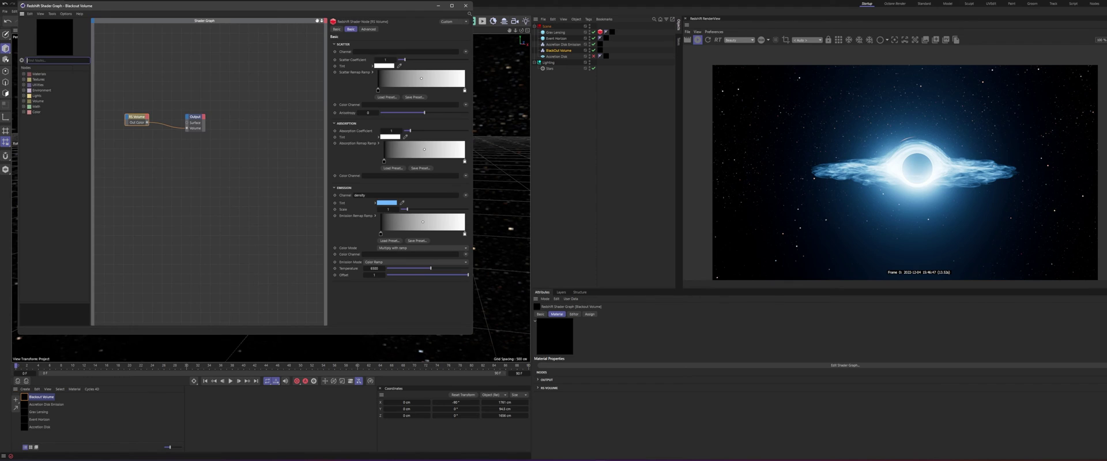
{"action": "left_click_drag", "start_coordinate": [242, 6], "coordinate": [323, 19]}
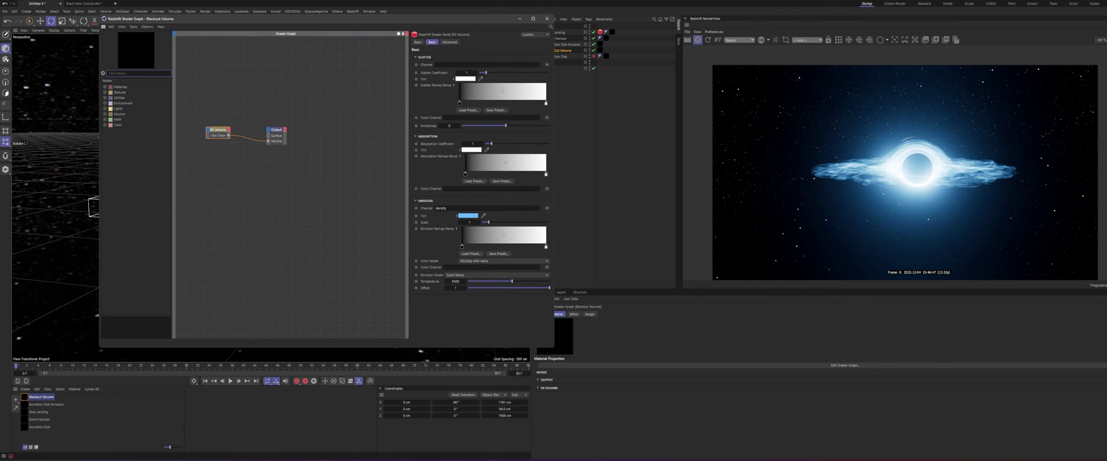
{"action": "double_click", "coordinate": [441, 208]}
{"action": "key", "text": "BackSpace"}
{"action": "left_click_drag", "start_coordinate": [357, 18], "coordinate": [314, 23]}
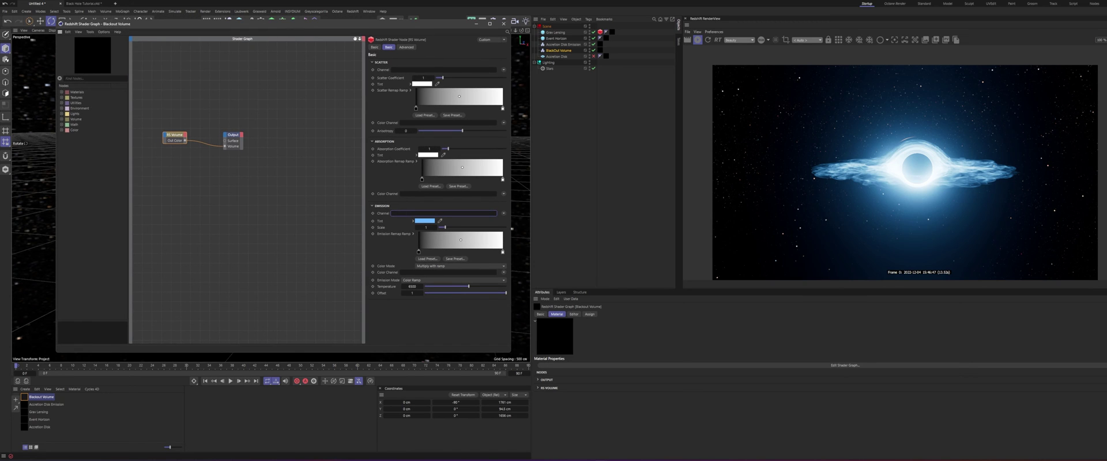
Step: Set the scatter channel of the Blackout Volume shader to the BlackOut Volume object's density
{"action": "left_click", "coordinate": [503, 70]}
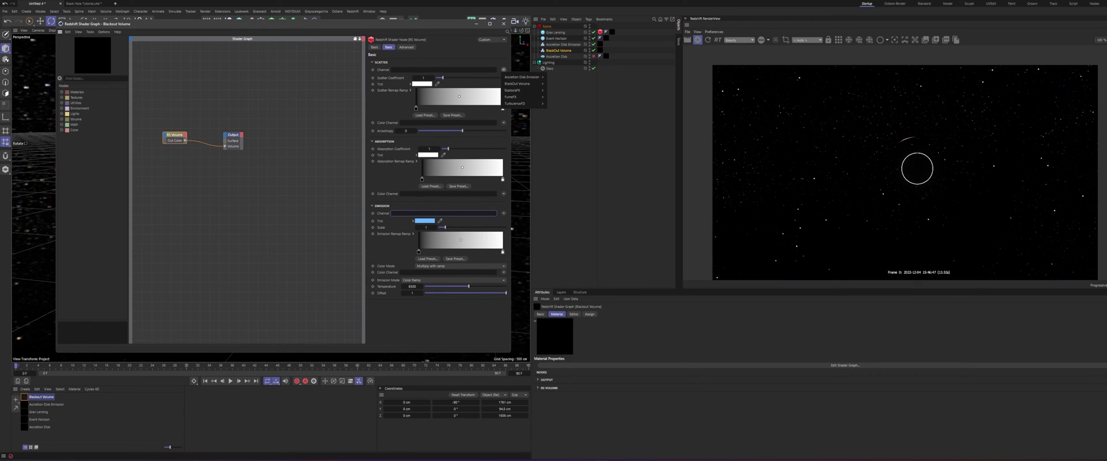
{"action": "mouse_move", "coordinate": [514, 103]}
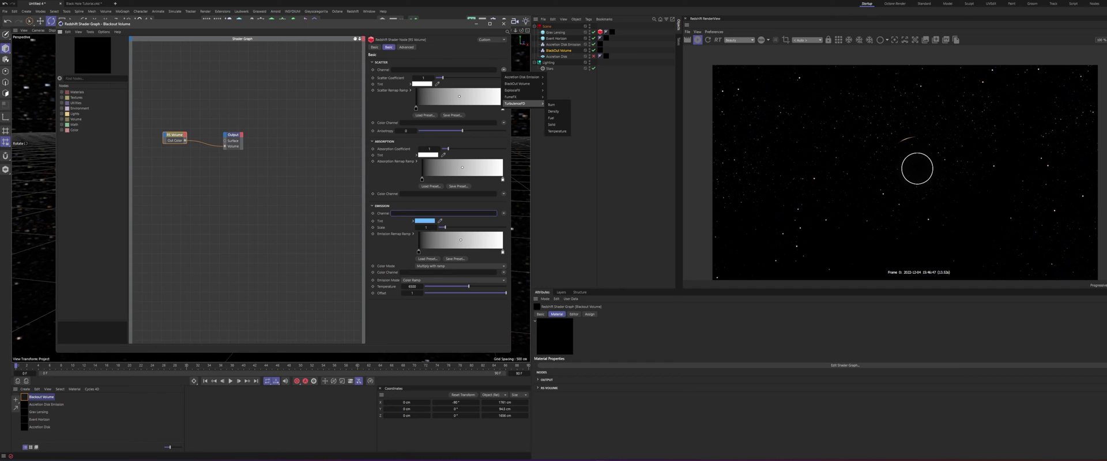
{"action": "mouse_move", "coordinate": [519, 84]}
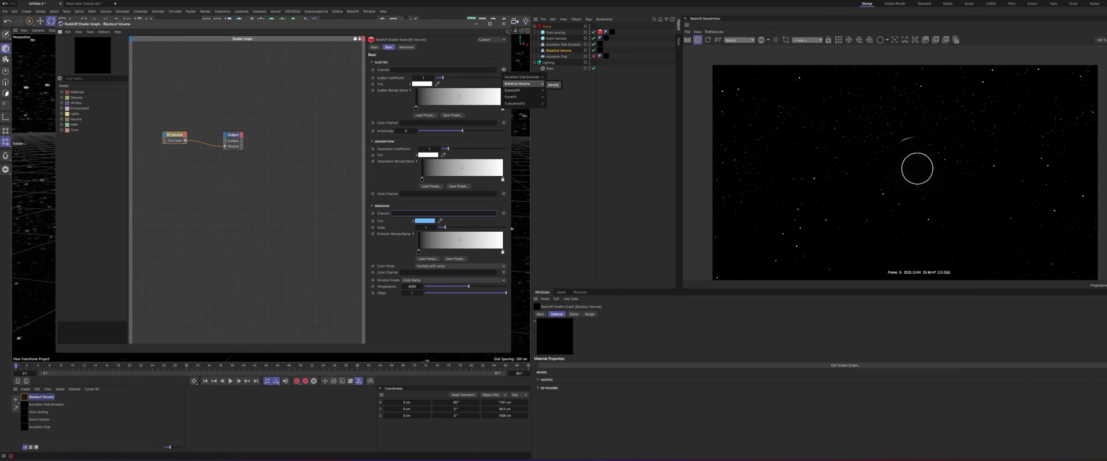
{"action": "left_click", "coordinate": [553, 85]}
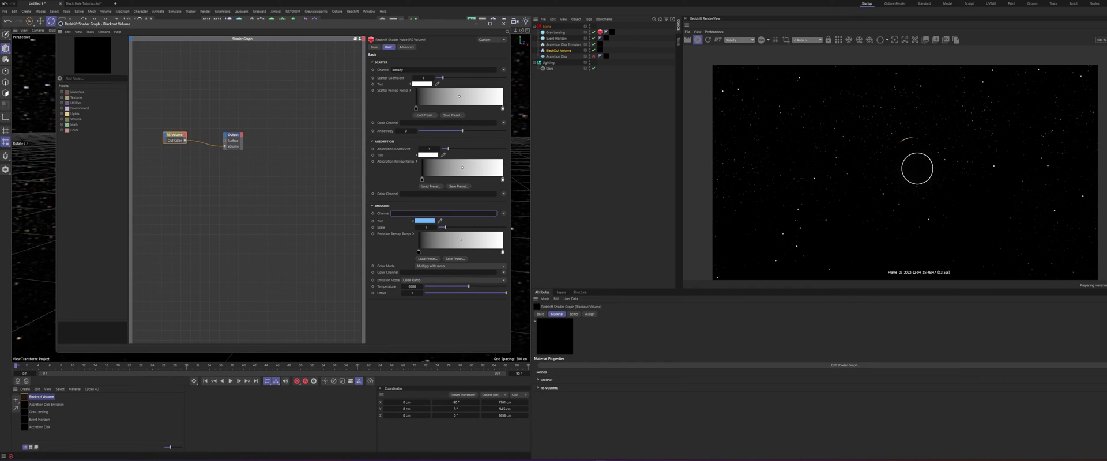
{"action": "left_click_drag", "start_coordinate": [289, 24], "coordinate": [274, 28]}
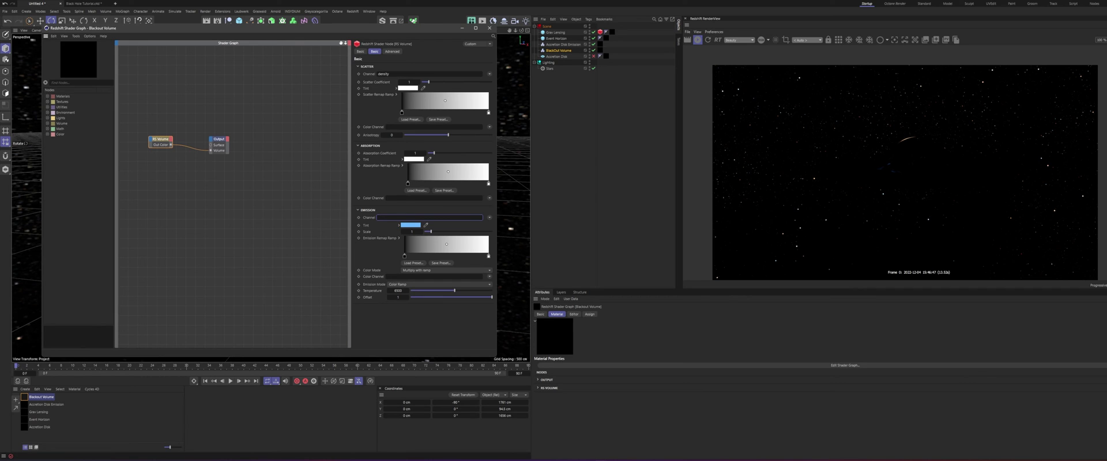
Step: Reset the emission remap Old Max and New Max of the Blackout Volume shader to their defaults
{"action": "left_click", "coordinate": [392, 51]}
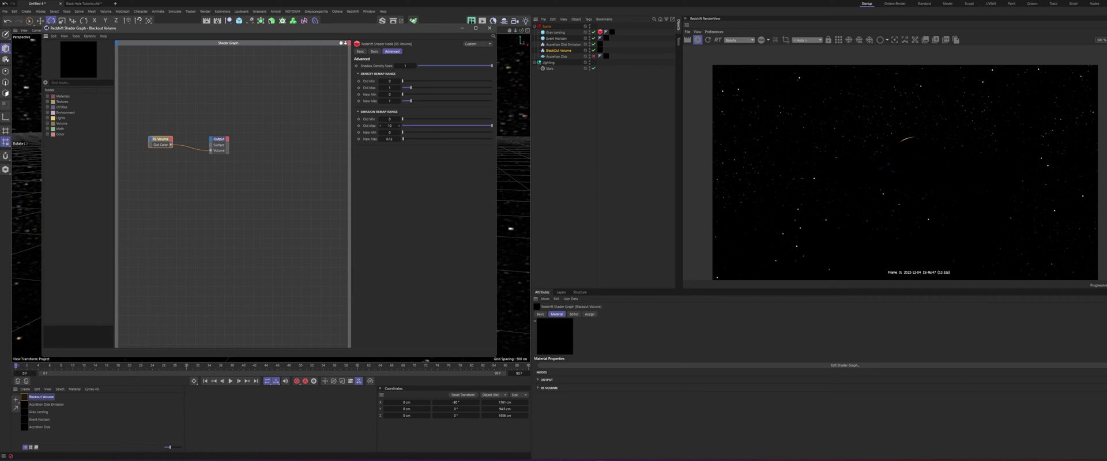
{"action": "left_click", "coordinate": [389, 125]}
{"action": "left_click", "coordinate": [369, 125]}
{"action": "right_click", "coordinate": [369, 138]}
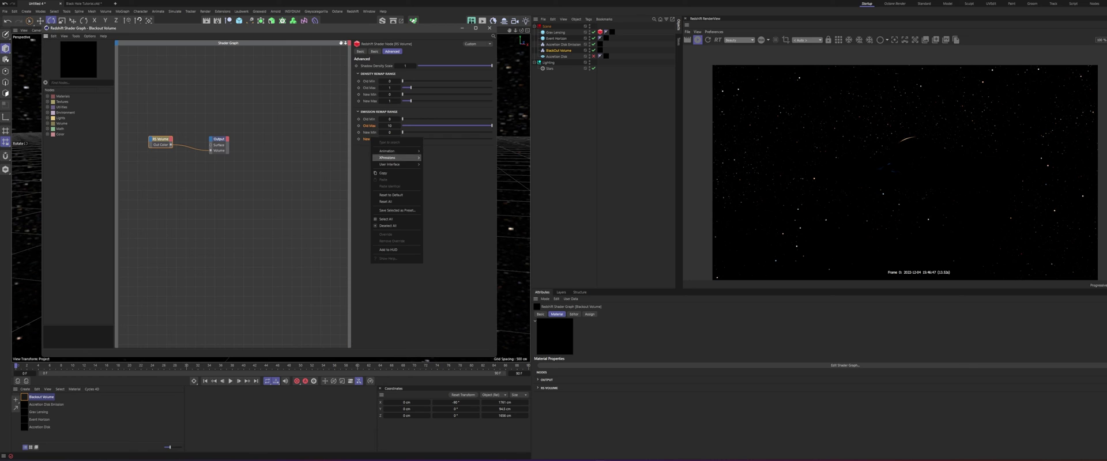
{"action": "left_click", "coordinate": [392, 196]}
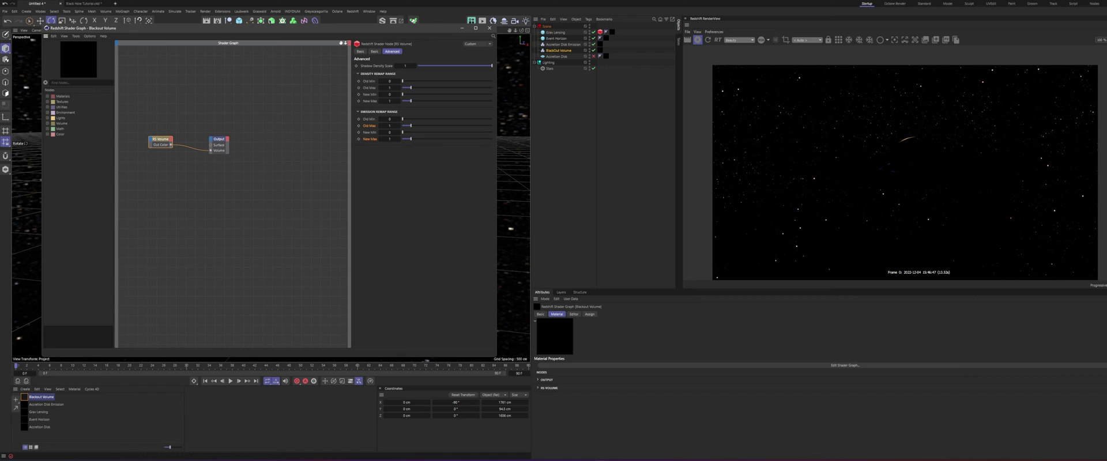
Step: Adjust the Old Max and New Max of the Blackout Volume shader's density remap range
{"action": "left_click_drag", "start_coordinate": [411, 88], "coordinate": [492, 87]}
{"action": "left_click_drag", "start_coordinate": [411, 101], "coordinate": [404, 101]}
{"action": "double_click", "coordinate": [390, 101]}
Step: Raise the Blackout Volume shader's scatter coefficient to the end of its slider range and close the shader graph
{"action": "left_click", "coordinate": [374, 51]}
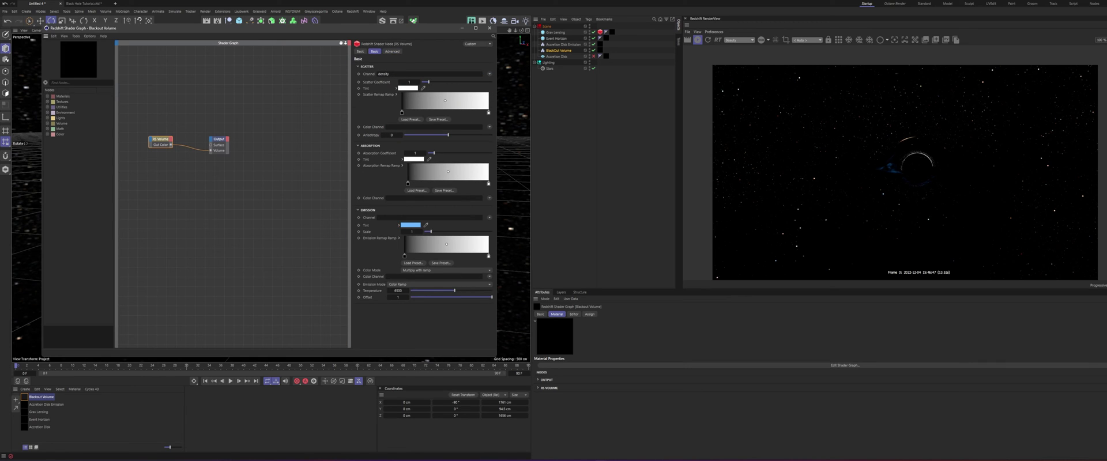
{"action": "left_click_drag", "start_coordinate": [429, 82], "coordinate": [492, 82]}
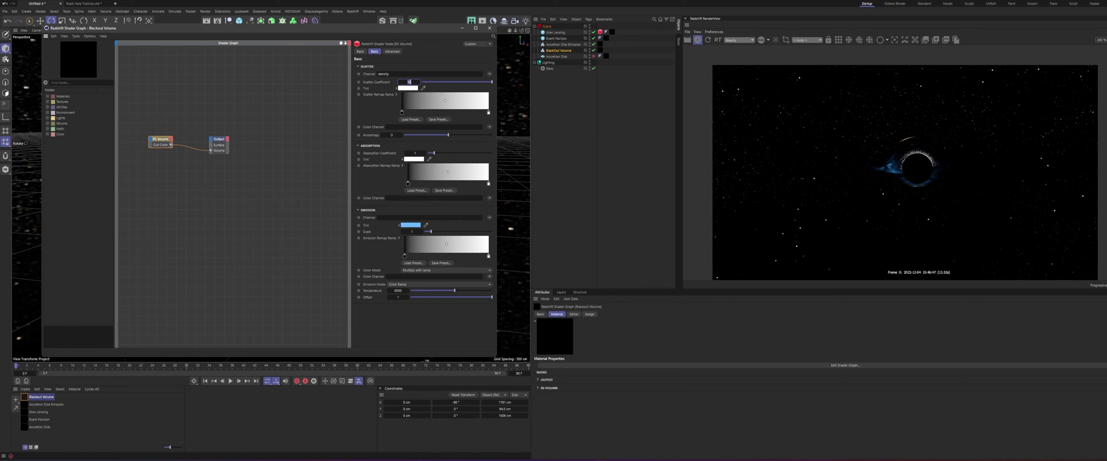
{"action": "left_click", "coordinate": [489, 28]}
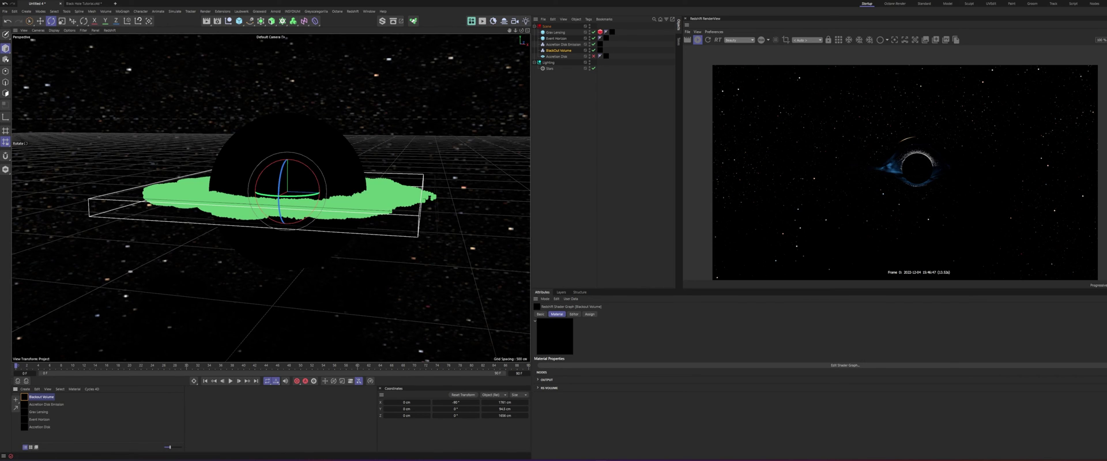
Step: Set the emission scale of the Accretion Disk Emission material to 3 and close its shader graph
{"action": "double_click", "coordinate": [46, 404]}
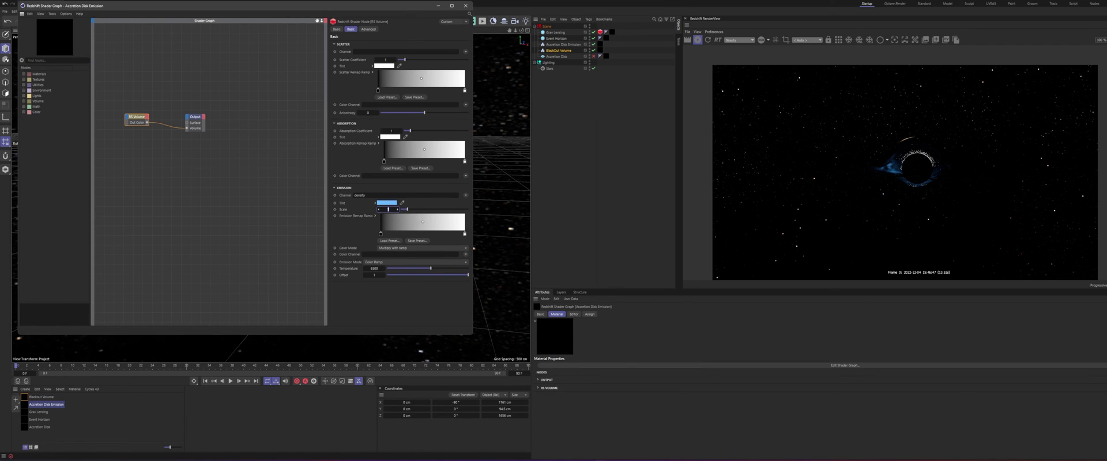
{"action": "key", "text": "Return"}
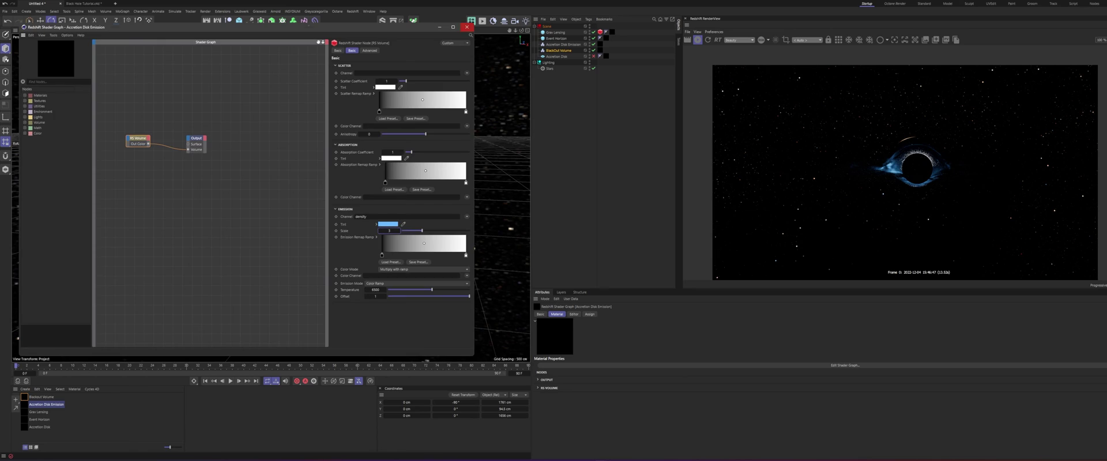
{"action": "left_click", "coordinate": [468, 26]}
Step: Add a Redshift area light at the black hole's centre and set its area shape to Sphere
{"action": "left_click_drag", "start_coordinate": [307, 160], "coordinate": [311, 182], "text": "alt"}
{"action": "left_click", "coordinate": [583, 124]}
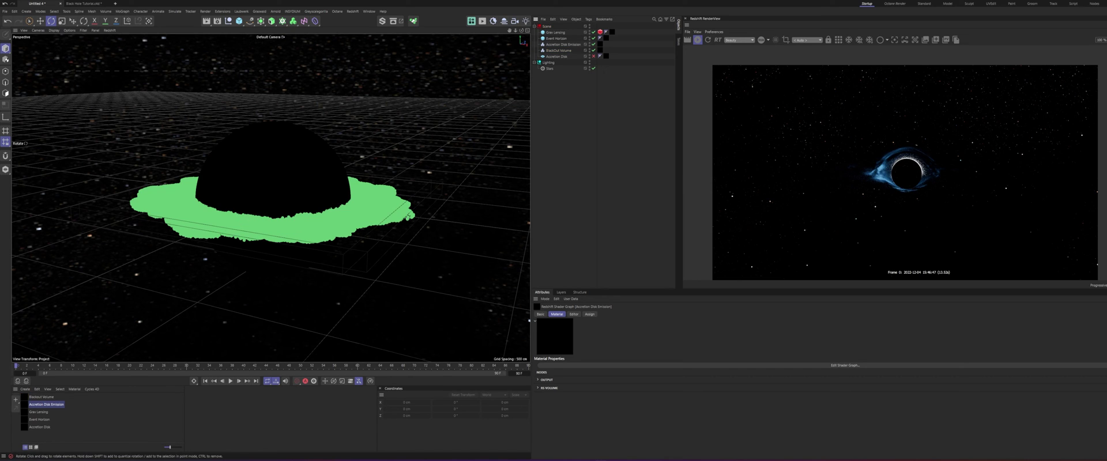
{"action": "left_click", "coordinate": [526, 21]}
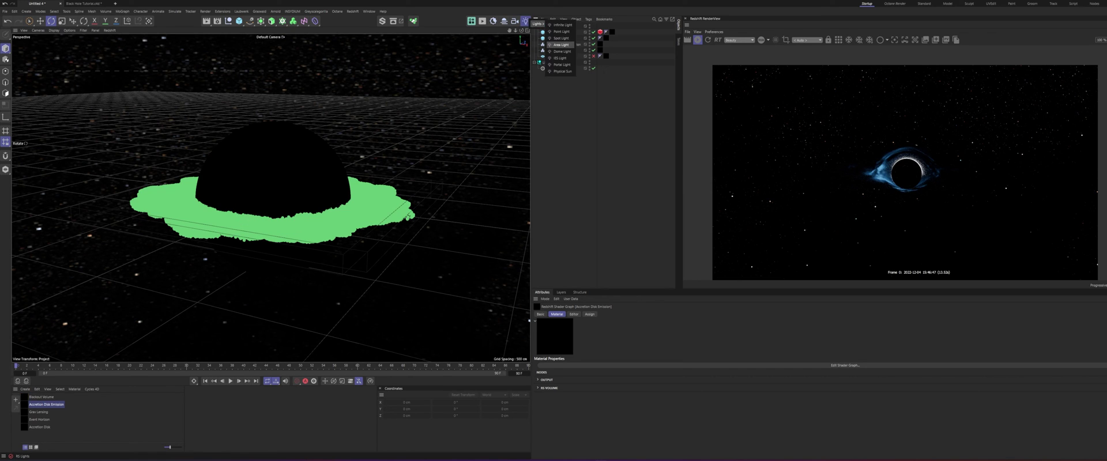
{"action": "left_click", "coordinate": [560, 45]}
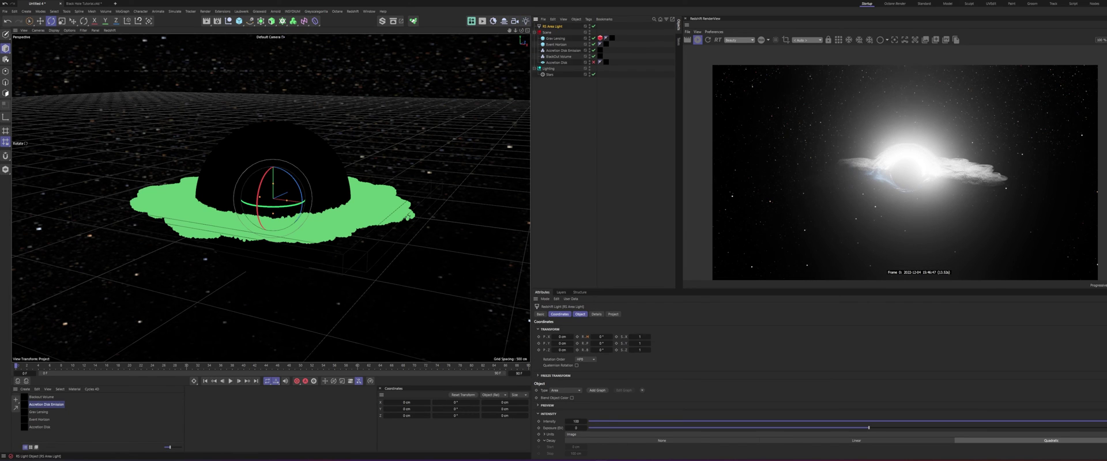
{"action": "left_click_drag", "start_coordinate": [617, 289], "coordinate": [617, 192]}
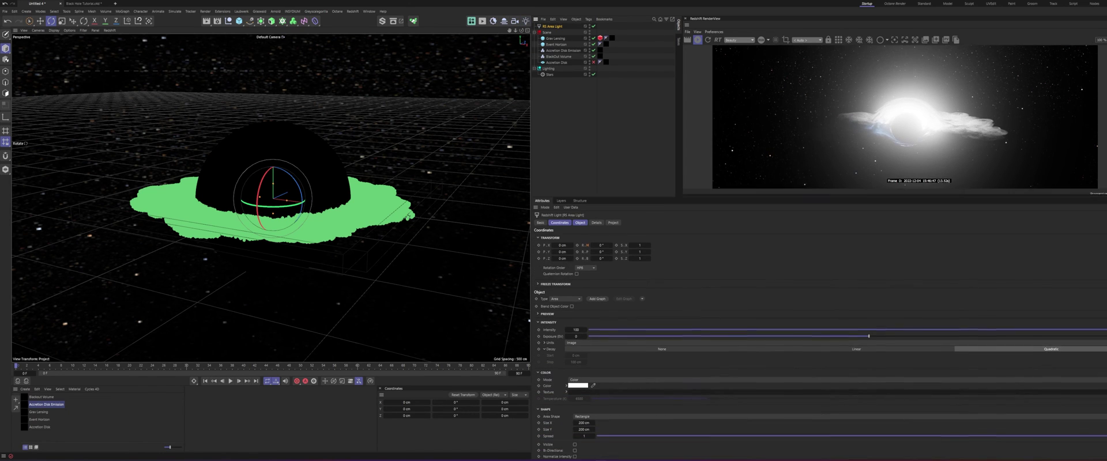
{"action": "left_click", "coordinate": [600, 411]}
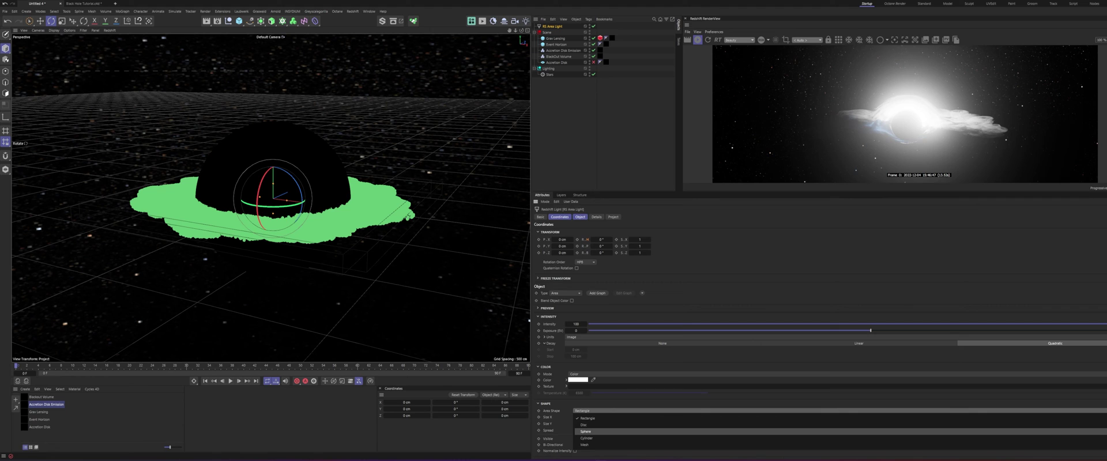
{"action": "left_click", "coordinate": [586, 431]}
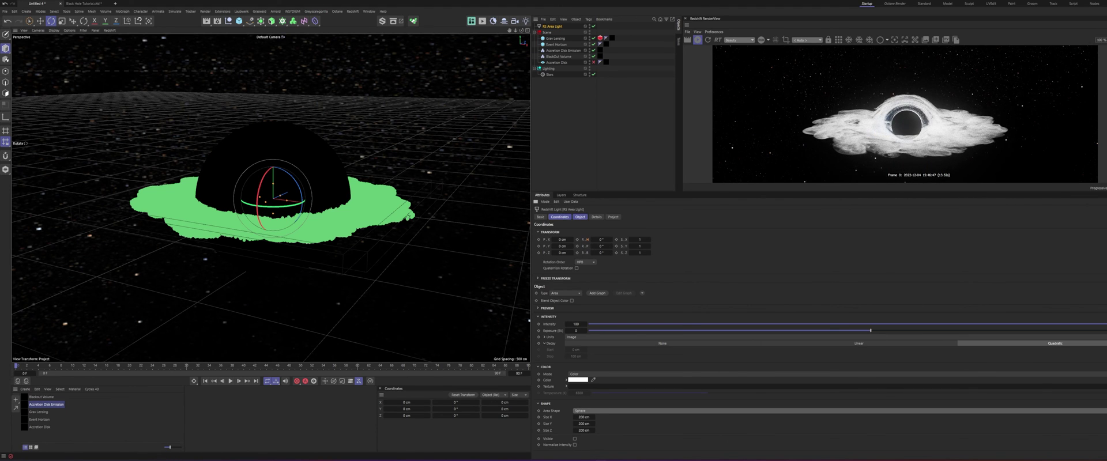
Step: Lower the area light's exposure to about -4.8
{"action": "left_click_drag", "start_coordinate": [870, 330], "coordinate": [735, 331]}
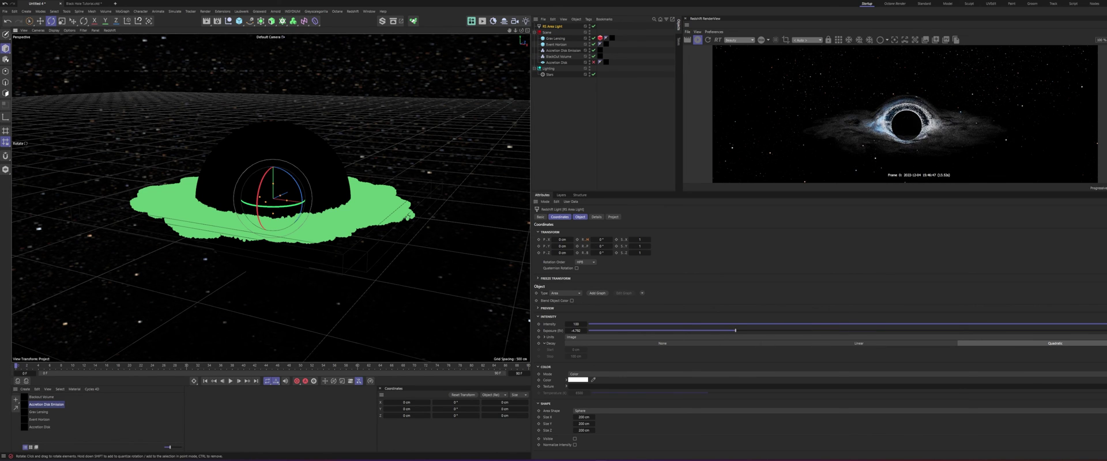
{"action": "left_click_drag", "start_coordinate": [291, 188], "coordinate": [306, 171], "text": "alt"}
{"action": "right_click_drag", "start_coordinate": [291, 188], "coordinate": [312, 184], "text": "alt"}
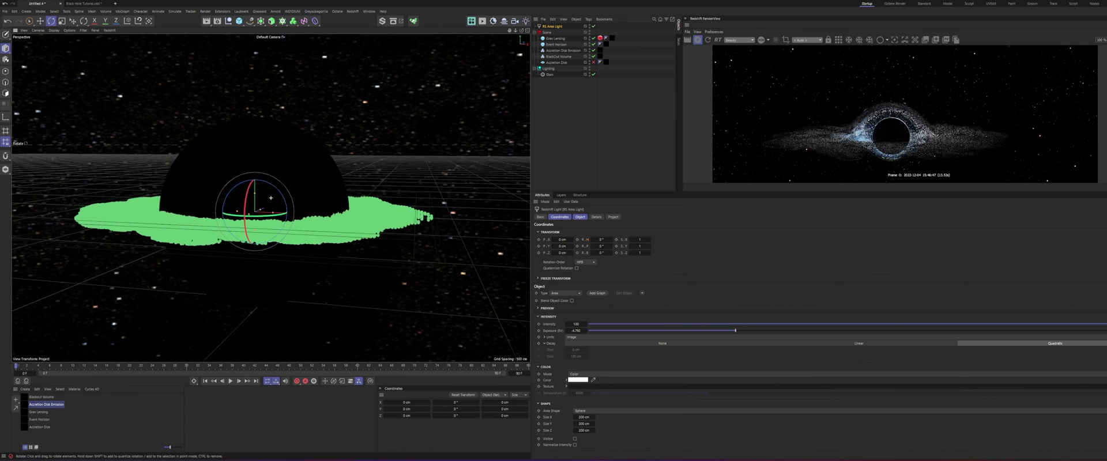
{"action": "middle_click_drag", "start_coordinate": [291, 189], "coordinate": [309, 178], "text": "alt"}
Step: Change the area light's color to a light blue with a hue of about 214°
{"action": "left_click", "coordinate": [578, 380]}
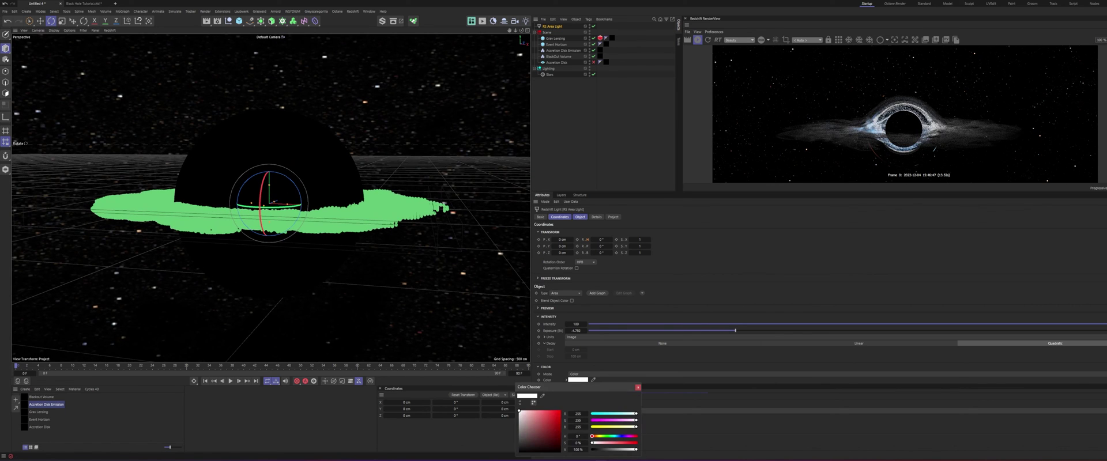
{"action": "mouse_move", "coordinate": [592, 436]}
{"action": "left_mouse_down"}
{"action": "mouse_move", "coordinate": [618, 437]}
{"action": "mouse_move", "coordinate": [611, 444]}
{"action": "left_mouse_up"}
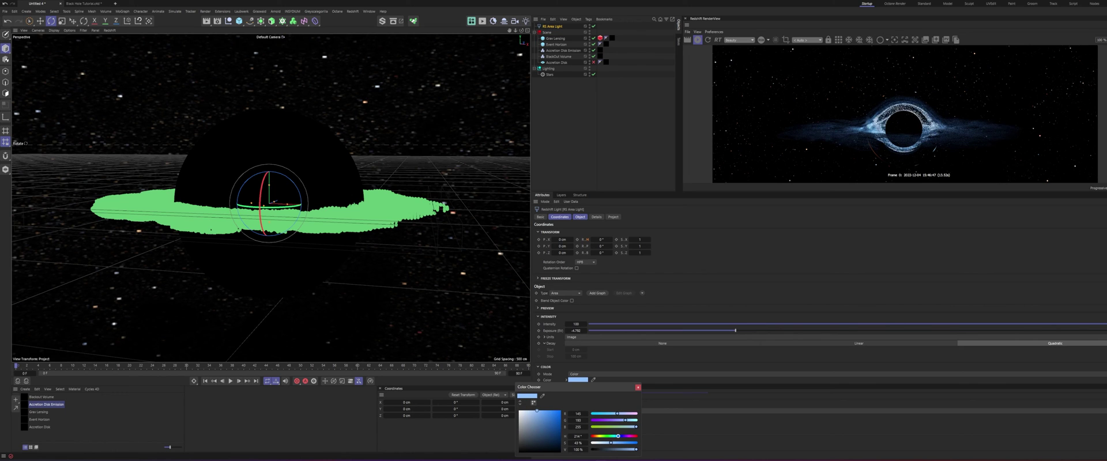
{"action": "left_click", "coordinate": [638, 387]}
{"action": "left_click_drag", "start_coordinate": [300, 193], "coordinate": [287, 216], "text": "alt"}
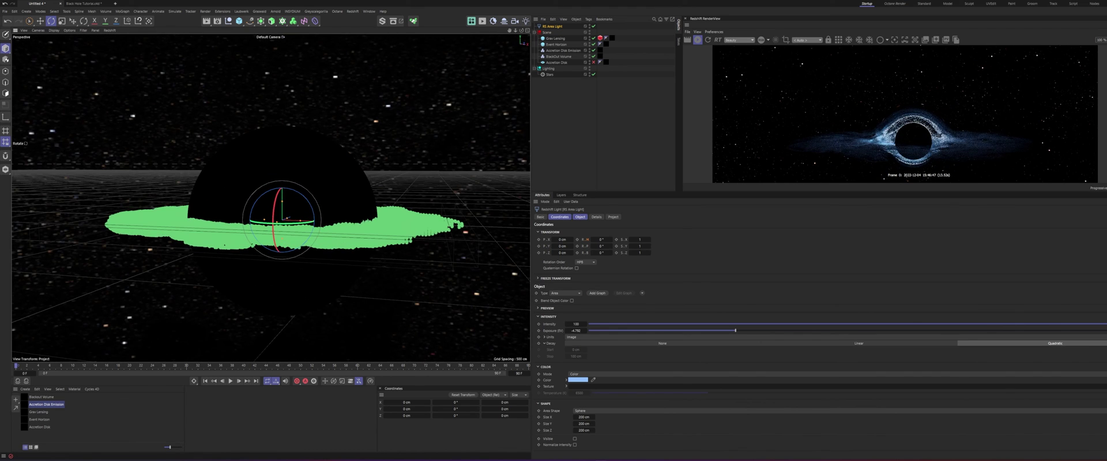
Step: Set the emission scale of the Accretion Disk Emission material to 10
{"action": "double_click", "coordinate": [24, 405]}
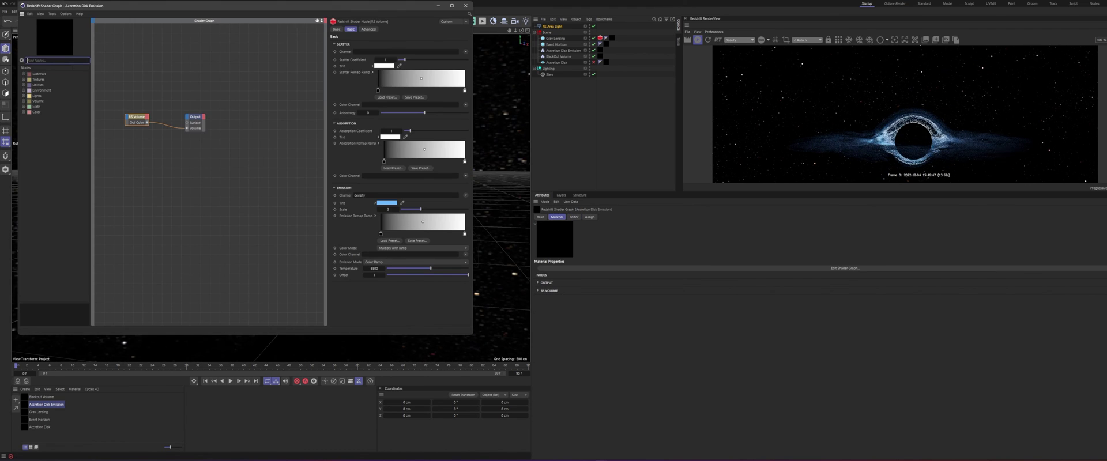
{"action": "left_click_drag", "start_coordinate": [420, 210], "coordinate": [464, 209]}
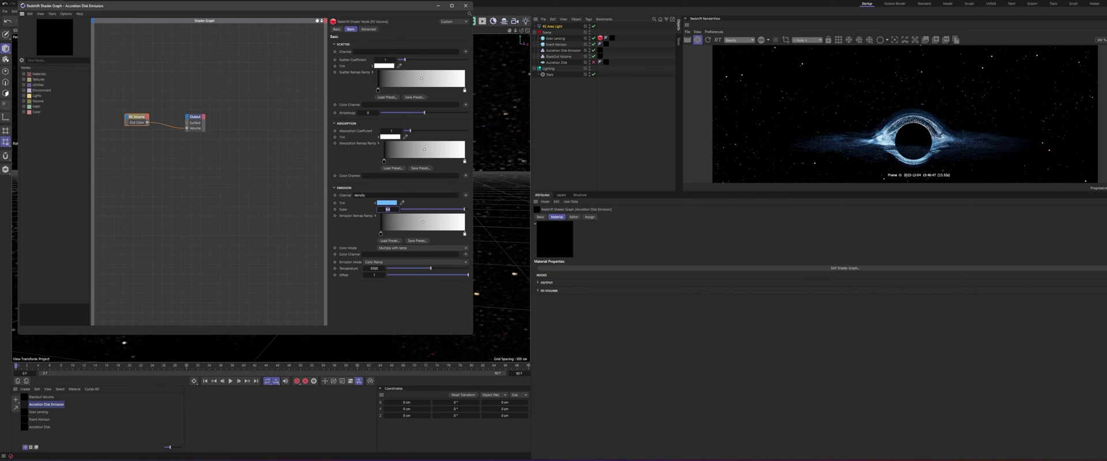
{"action": "type", "text": "10"}
{"action": "key", "text": "Return"}
Step: Set the Accretion Disk Emission's emission remap Old Max to about 5, raise New Max slightly, and close the shader graph
{"action": "left_click", "coordinate": [368, 29]}
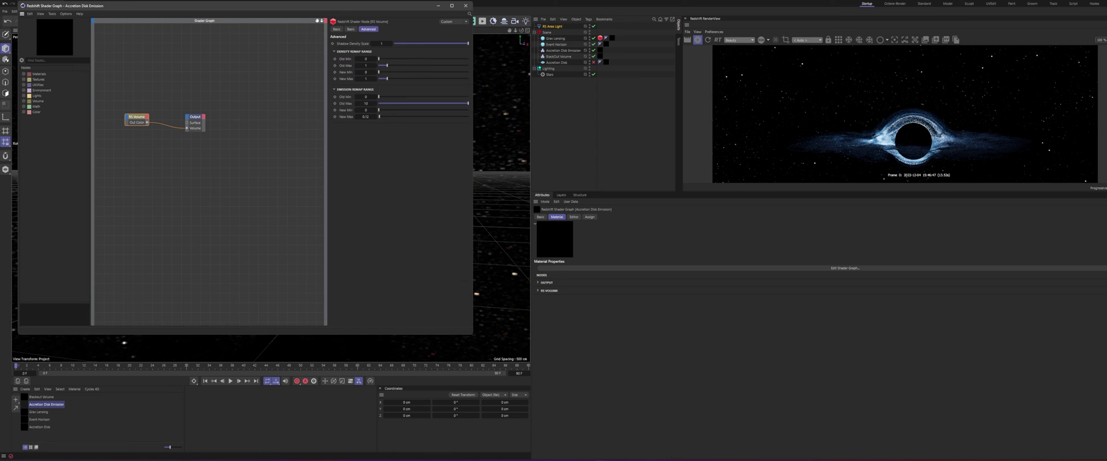
{"action": "left_click_drag", "start_coordinate": [469, 103], "coordinate": [379, 116]}
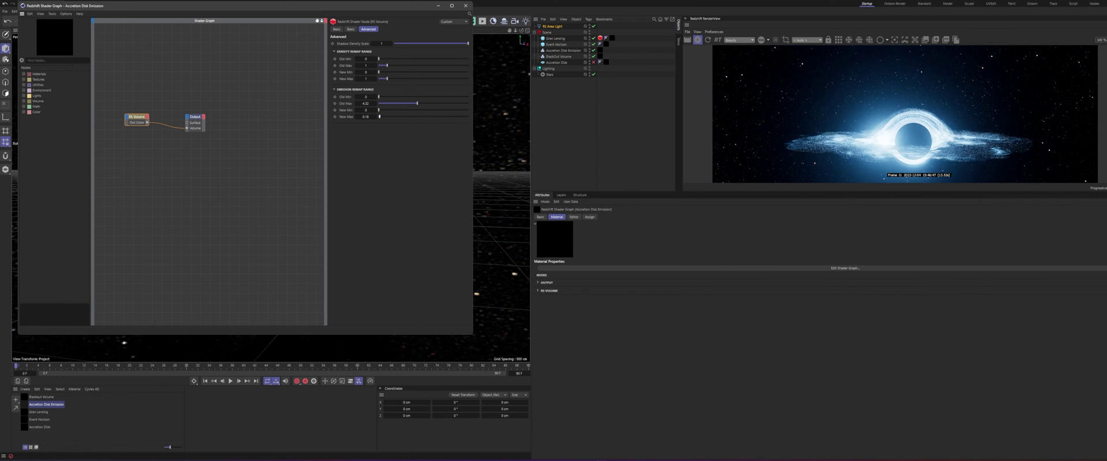
{"action": "left_click_drag", "start_coordinate": [416, 104], "coordinate": [411, 103]}
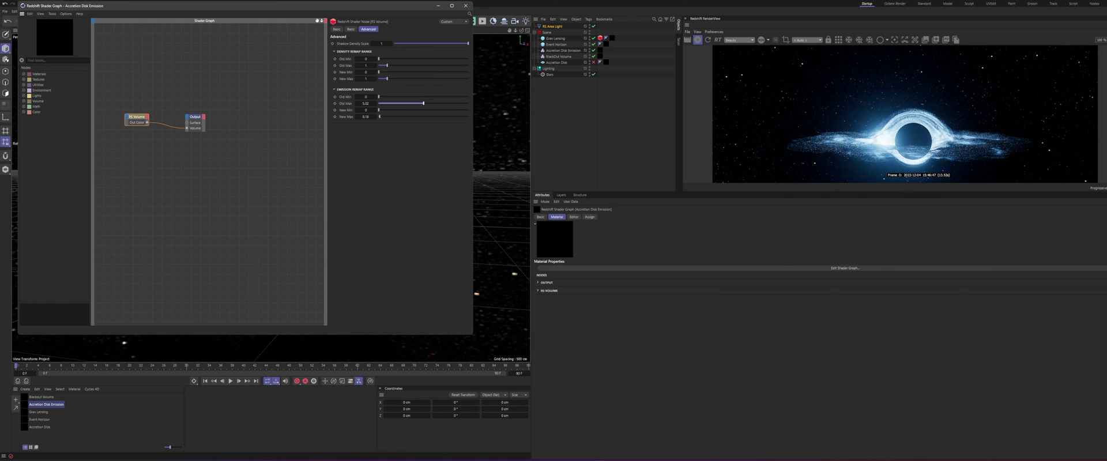
{"action": "left_click", "coordinate": [466, 5]}
Step: Set the X and Z scale of the BlackOut Volume object to 200
{"action": "left_click", "coordinate": [563, 51]}
{"action": "left_click", "coordinate": [559, 57]}
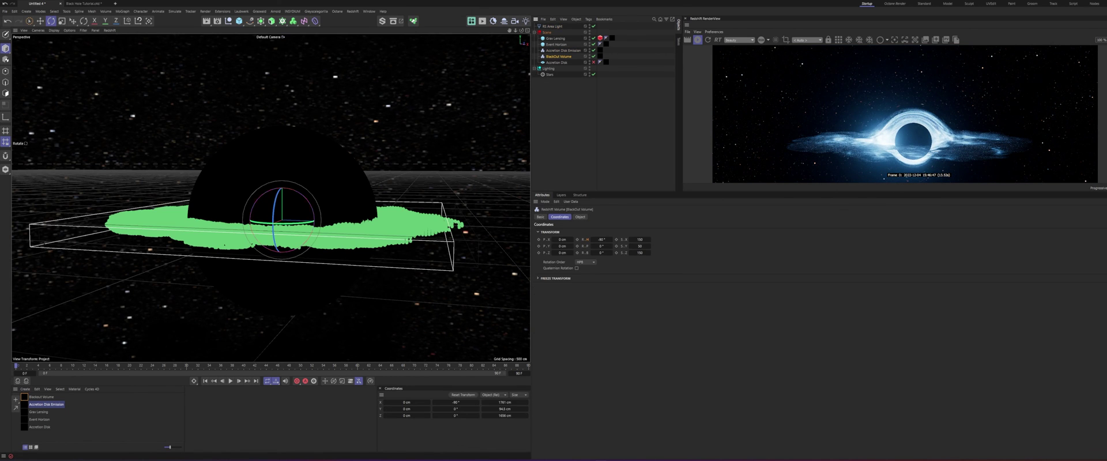
{"action": "type", "text": "200"}
{"action": "key", "text": "Tab"}
{"action": "key", "text": "Tab"}
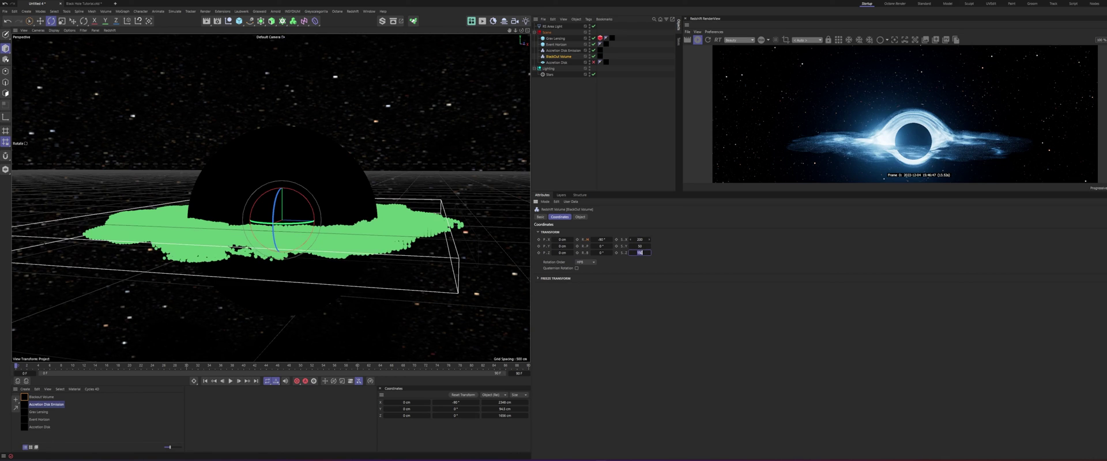
{"action": "type", "text": "200"}
{"action": "key", "text": "Return"}
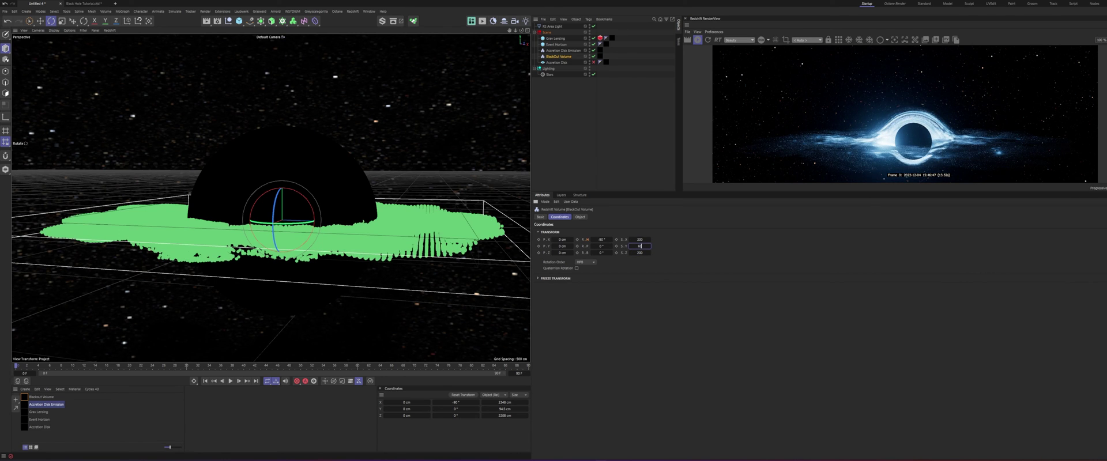
Step: Lower the BlackOut Volume's Y scale and enlarge the render view to check the black hole
{"action": "key", "text": "Return"}
{"action": "middle_click_drag", "start_coordinate": [287, 201], "coordinate": [271, 198], "text": "alt"}
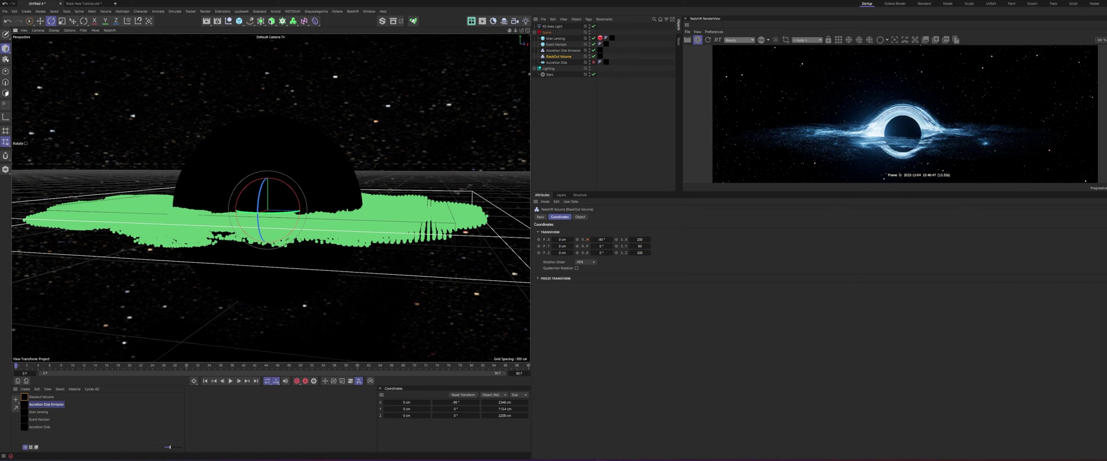
{"action": "left_click_drag", "start_coordinate": [535, 196], "coordinate": [536, 336]}
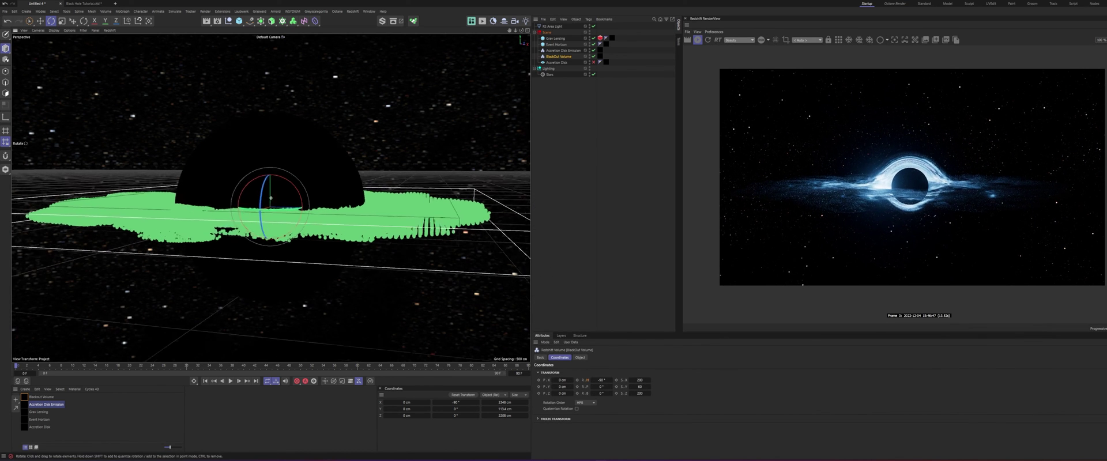
{"action": "left_click_drag", "start_coordinate": [271, 198], "coordinate": [339, 210], "text": "alt"}
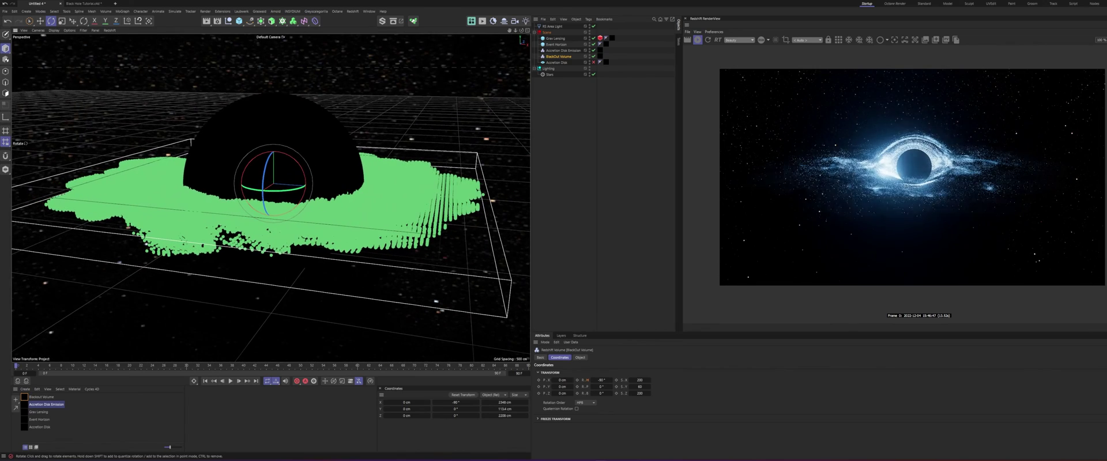
Step: Create a null named Accretion Disk Animation in the Scene group and nest Accretion Disk Emission and BlackOut Volume inside it
{"action": "left_click", "coordinate": [563, 50]}
{"action": "left_click", "coordinate": [559, 56], "text": "shift"}
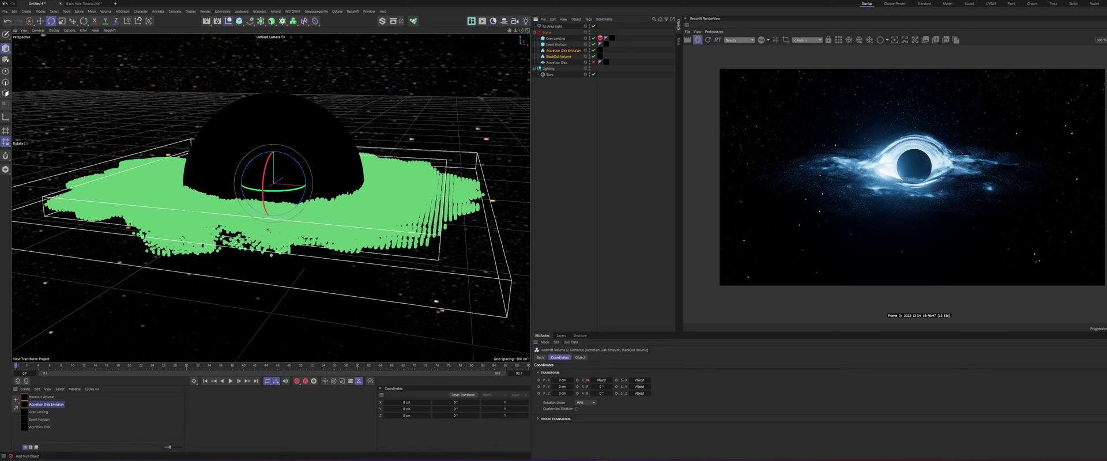
{"action": "left_click", "coordinate": [229, 21]}
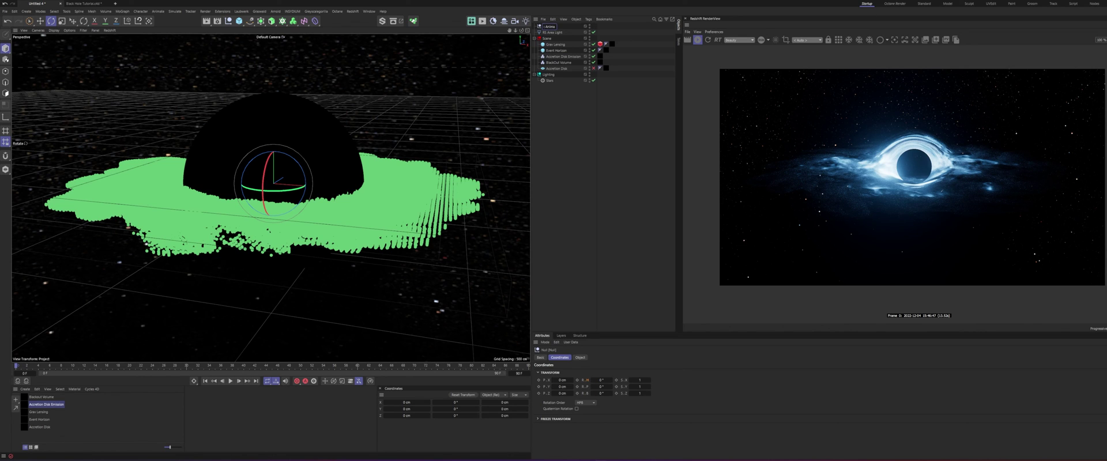
{"action": "type", "text": "tion"}
{"action": "key", "text": "Return"}
{"action": "mouse_move", "coordinate": [558, 26]}
{"action": "left_mouse_down"}
{"action": "mouse_move", "coordinate": [548, 39]}
{"action": "mouse_move", "coordinate": [561, 39]}
{"action": "left_mouse_up"}
{"action": "left_click", "coordinate": [563, 57]}
{"action": "left_click", "coordinate": [559, 62], "text": "shift"}
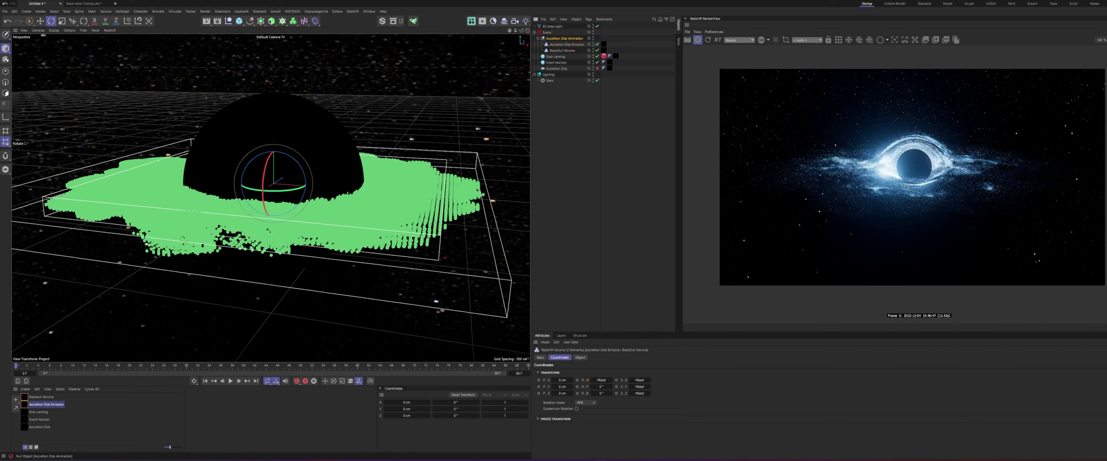
Step: Keyframe the Accretion Disk Animation null at frame 0 and again at frame 90 with its heading rotated by 180°
{"action": "left_click", "coordinate": [561, 39]}
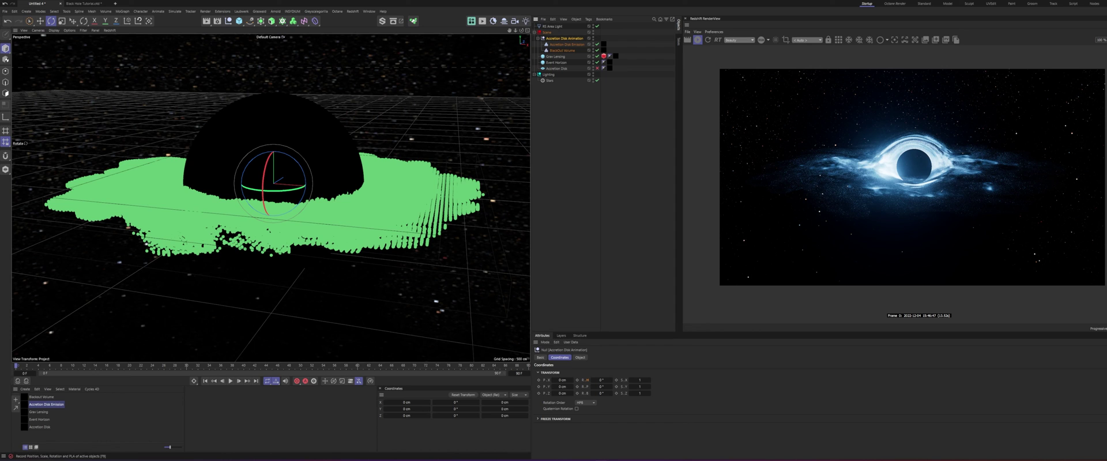
{"action": "left_click", "coordinate": [297, 381]}
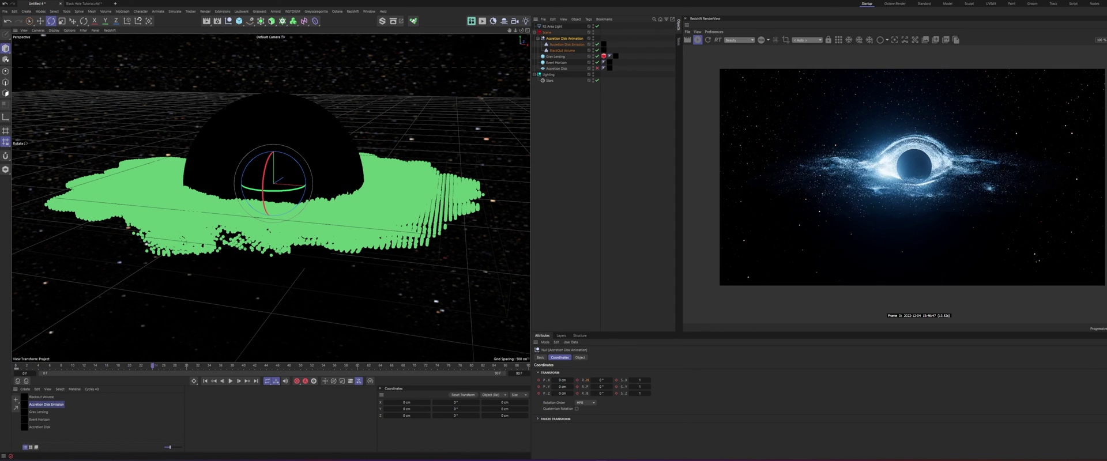
{"action": "left_click_drag", "start_coordinate": [16, 367], "coordinate": [528, 367]}
{"action": "left_click_drag", "start_coordinate": [281, 191], "coordinate": [225, 149]}
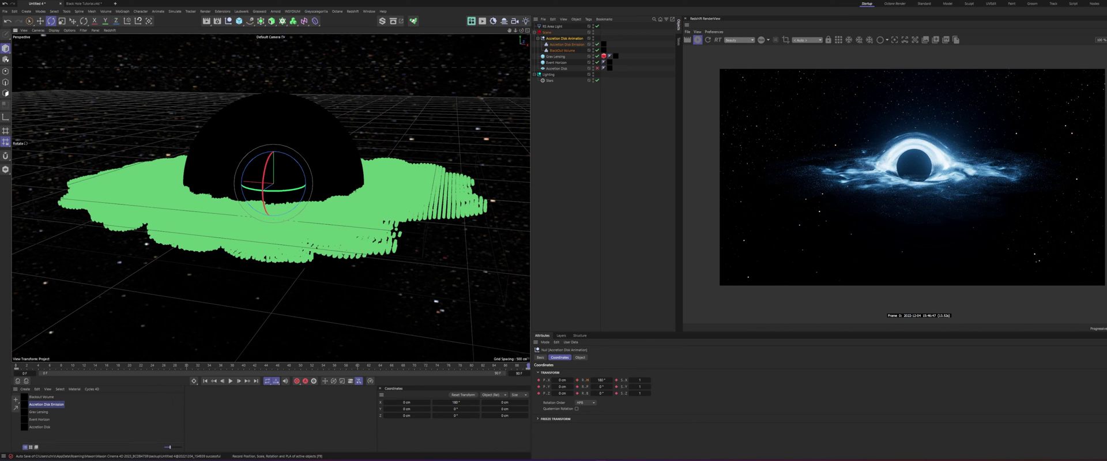
Step: Make the Accretion Disk Animation null's keyframes linear in the Timeline and close it
{"action": "key", "text": "shift+F3"}
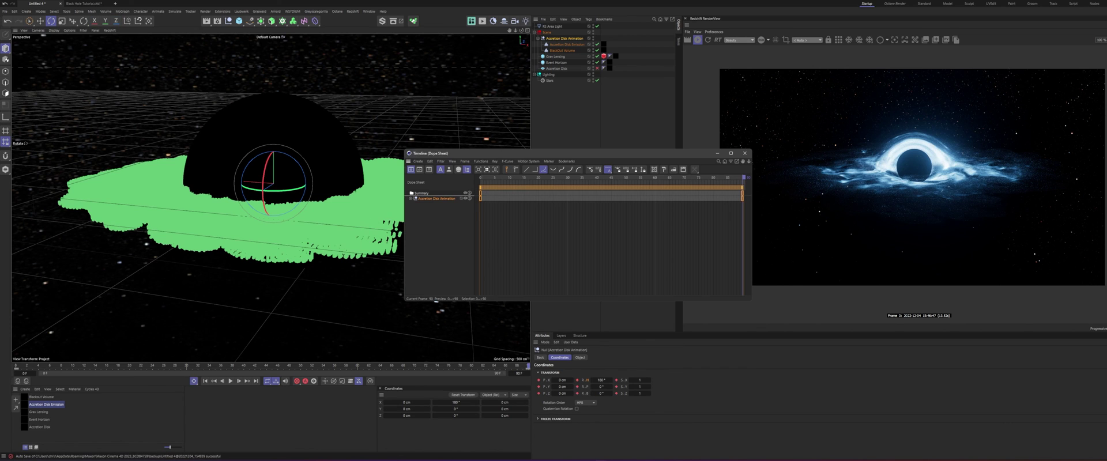
{"action": "left_click", "coordinate": [522, 189]}
{"action": "key", "text": "shift+F3"}
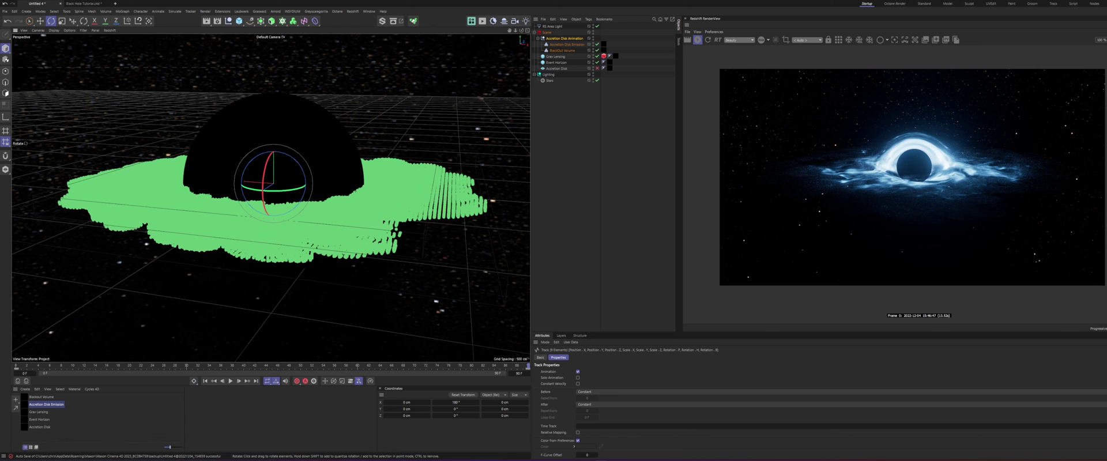
Step: Scrub through the disk rotation and examine the rendered black hole from close up and farther away
{"action": "left_click_drag", "start_coordinate": [529, 366], "coordinate": [170, 366]}
{"action": "scroll", "coordinate": [342, 168], "scroll_direction": "up", "scroll_amount": 5}
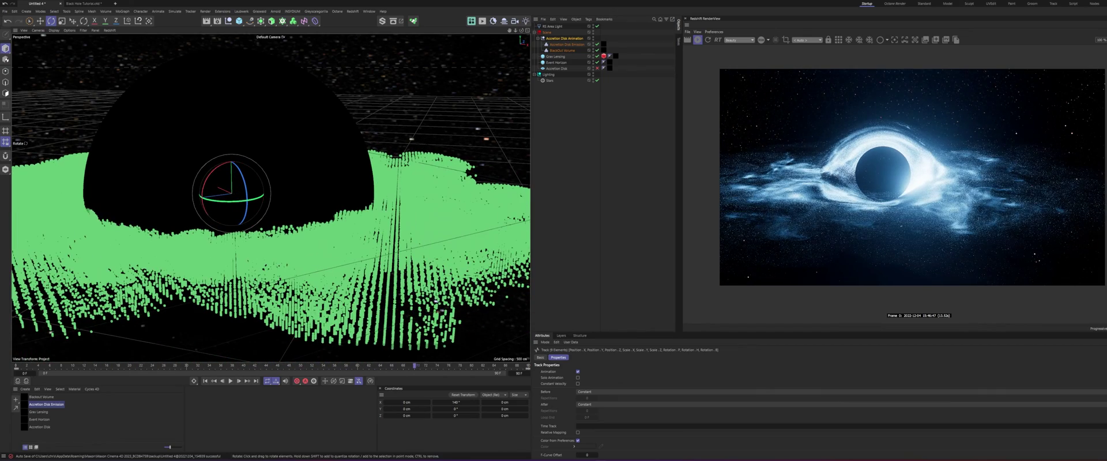
{"action": "left_click", "coordinate": [556, 69]}
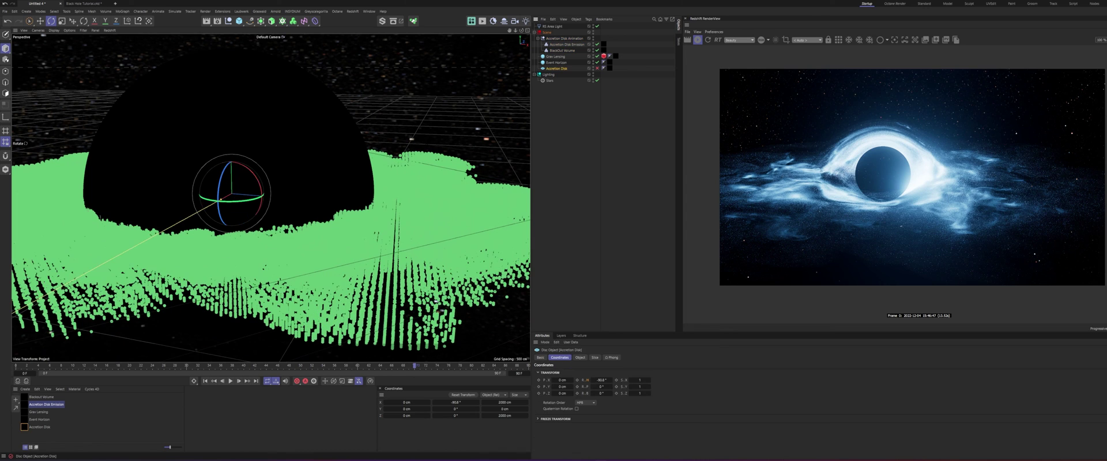
{"action": "left_click", "coordinate": [557, 62]}
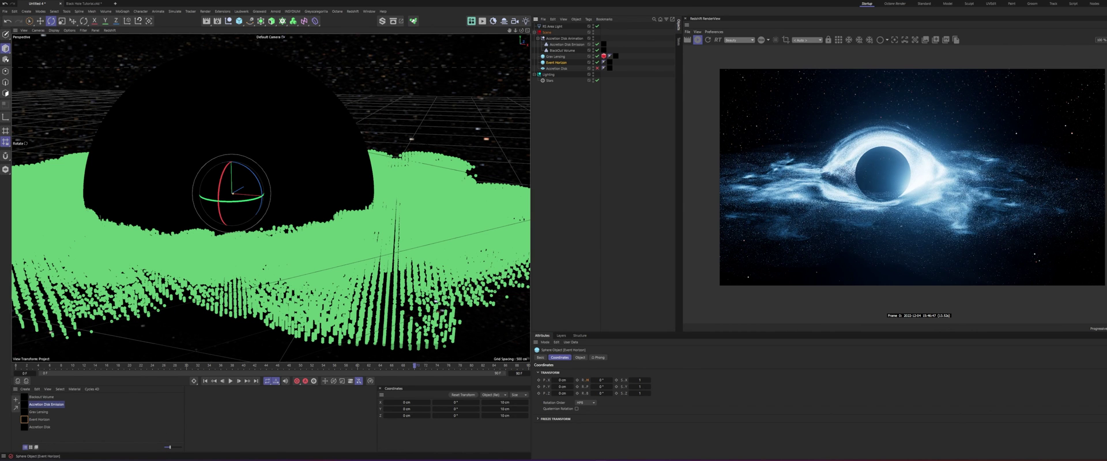
{"action": "middle_click_drag", "start_coordinate": [271, 202], "coordinate": [308, 212], "text": "alt"}
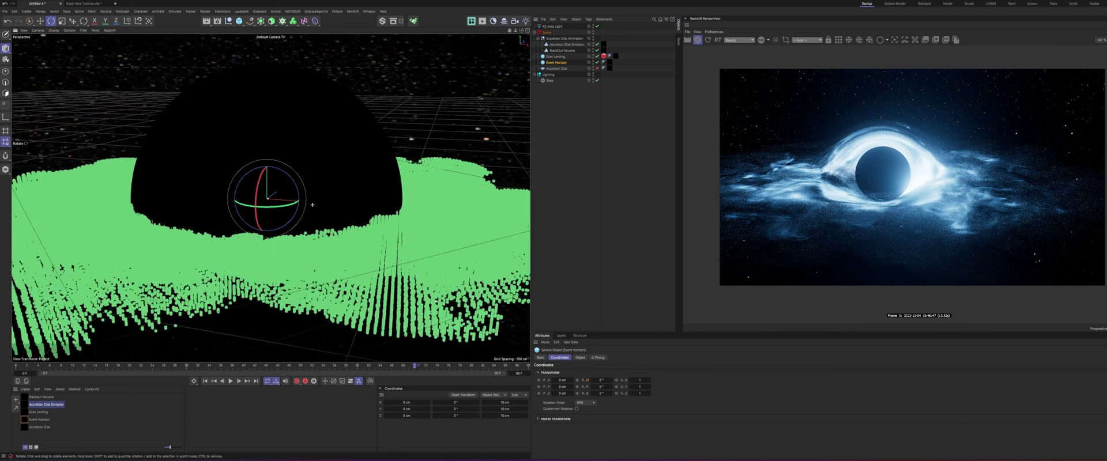
{"action": "right_click_drag", "start_coordinate": [307, 212], "coordinate": [287, 216], "text": "alt"}
{"action": "left_click_drag", "start_coordinate": [287, 216], "coordinate": [298, 164], "text": "alt"}
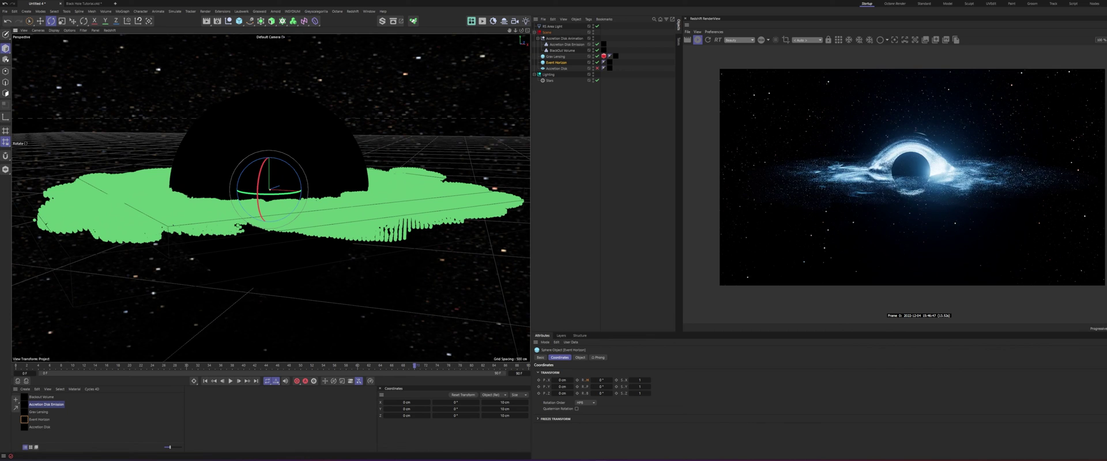
Step: Open the Grav Lensing material's shader graph and try raising Input 1 of the RS Div node to strengthen the lensing
{"action": "double_click", "coordinate": [36, 412]}
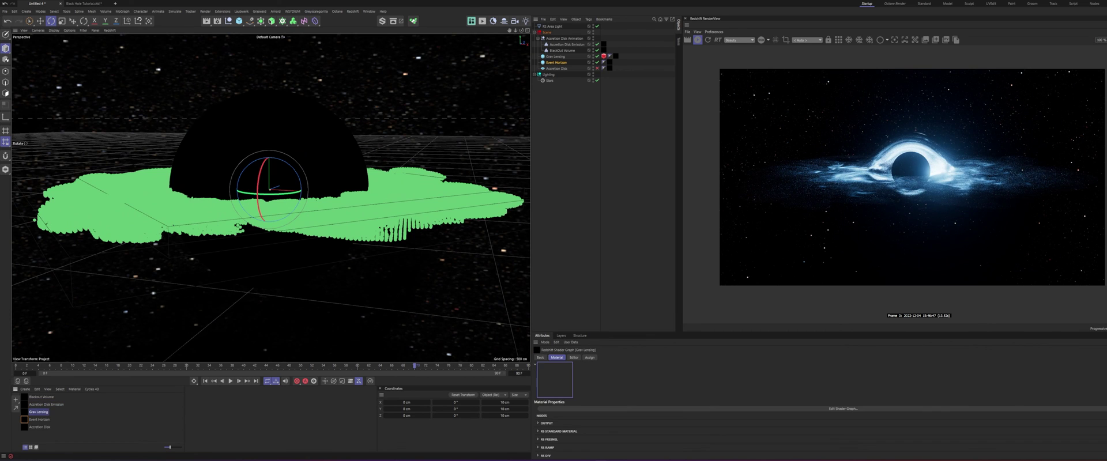
{"action": "left_click", "coordinate": [162, 162]}
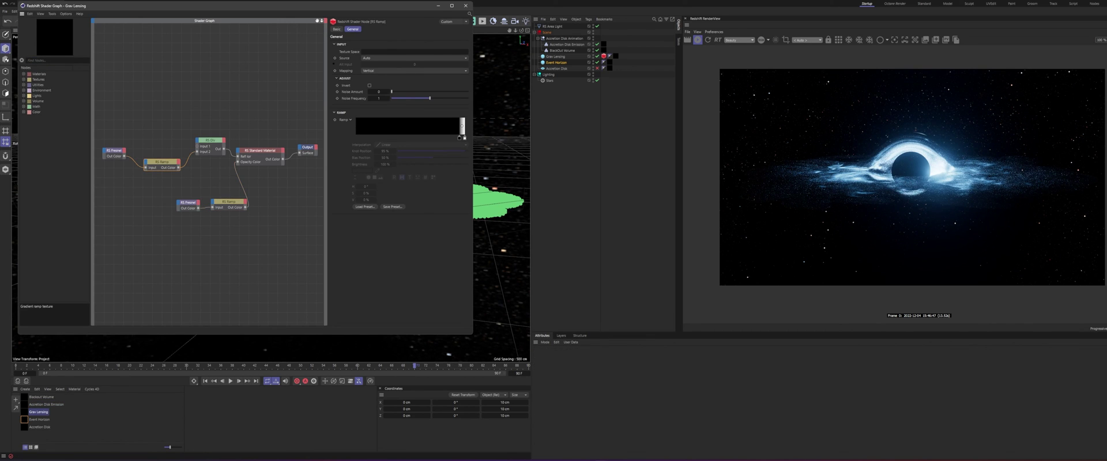
{"action": "left_click_drag", "start_coordinate": [202, 121], "coordinate": [218, 162]}
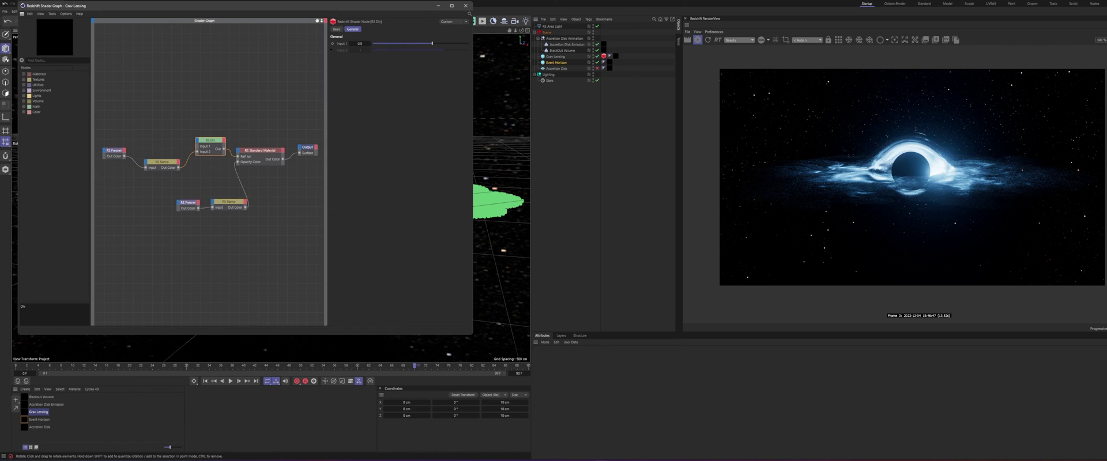
{"action": "mouse_move", "coordinate": [433, 43]}
{"action": "left_mouse_down"}
{"action": "mouse_move", "coordinate": [423, 44]}
{"action": "mouse_move", "coordinate": [448, 43]}
{"action": "mouse_move", "coordinate": [433, 43]}
{"action": "left_mouse_up"}
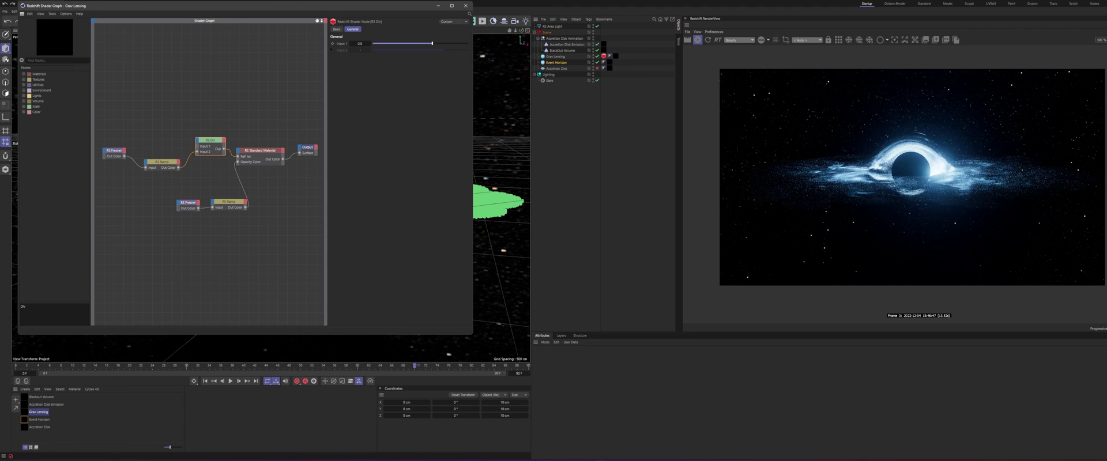
{"action": "left_click", "coordinate": [162, 163]}
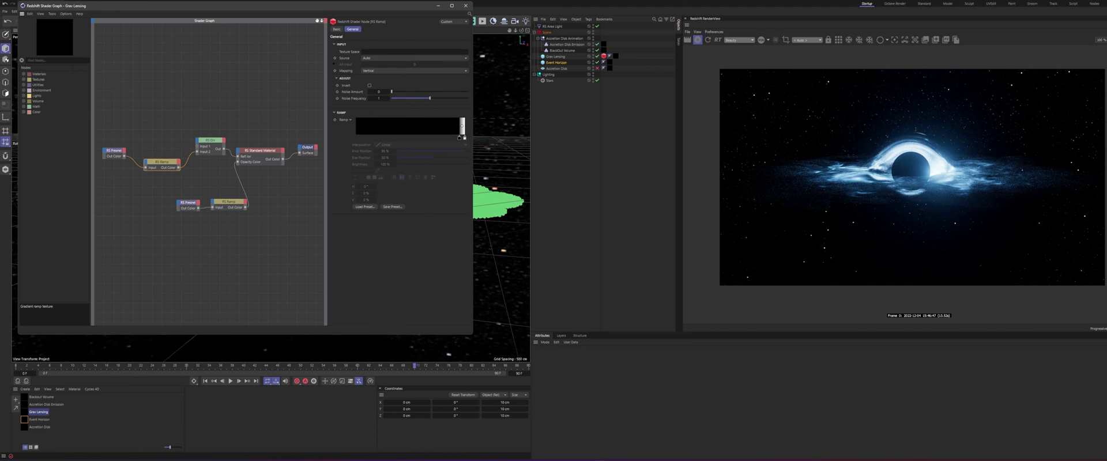
{"action": "left_click", "coordinate": [210, 141]}
{"action": "mouse_move", "coordinate": [433, 43]}
{"action": "left_mouse_down"}
{"action": "mouse_move", "coordinate": [422, 43]}
{"action": "mouse_move", "coordinate": [452, 43]}
{"action": "left_mouse_up"}
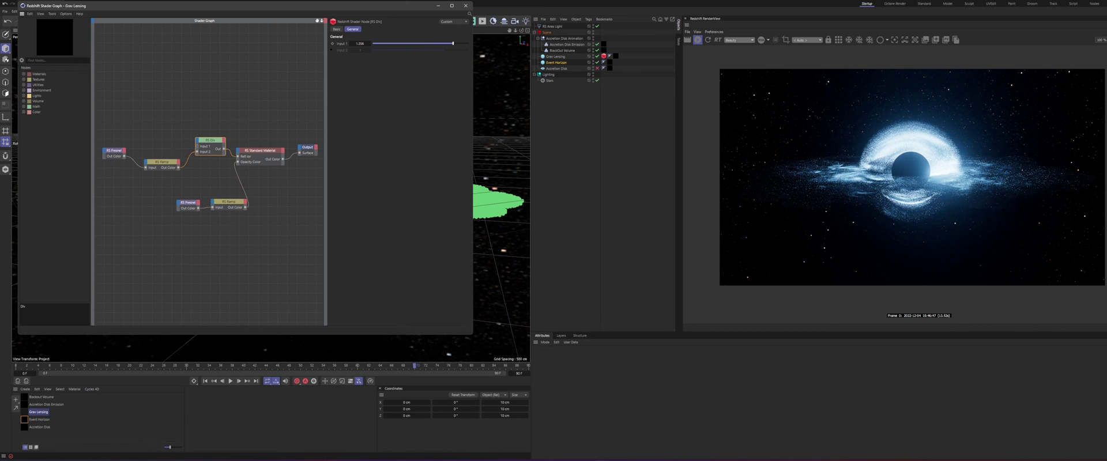
Step: Try shifting both knots of the lensing RS Ramp, restore the ramp and the RS Div value, and close the shader graph
{"action": "left_click", "coordinate": [162, 163]}
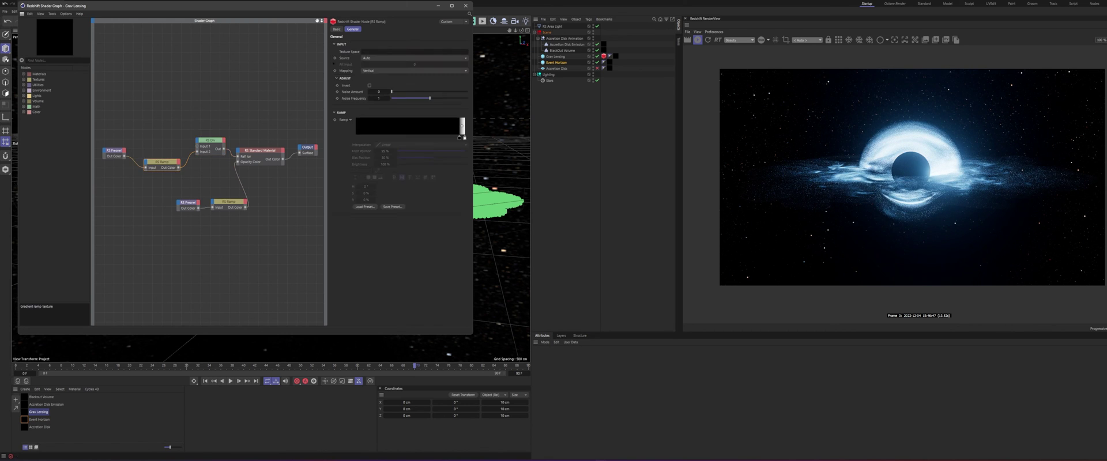
{"action": "left_click", "coordinate": [459, 139]}
{"action": "left_click", "coordinate": [464, 138], "text": "shift"}
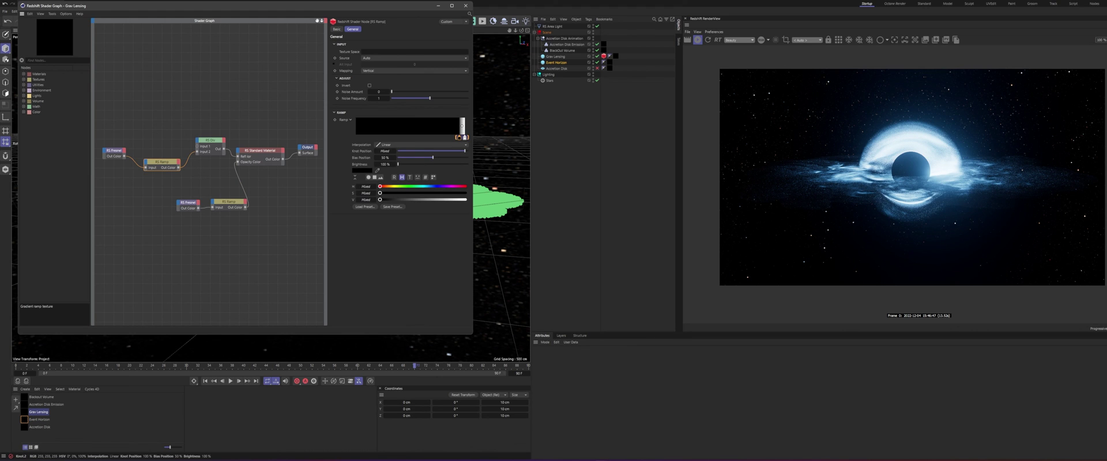
{"action": "left_click_drag", "start_coordinate": [459, 138], "coordinate": [455, 138]}
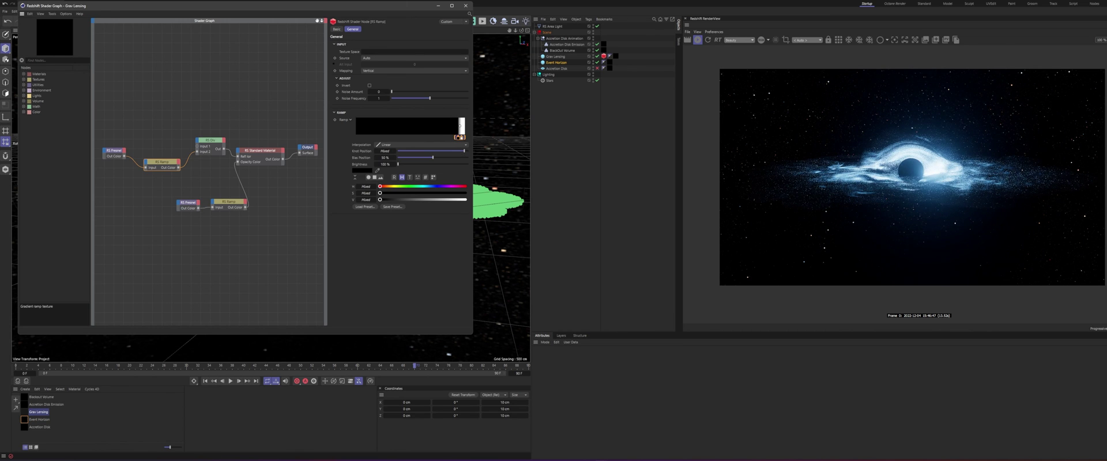
{"action": "left_click_drag", "start_coordinate": [377, 7], "coordinate": [396, 24]}
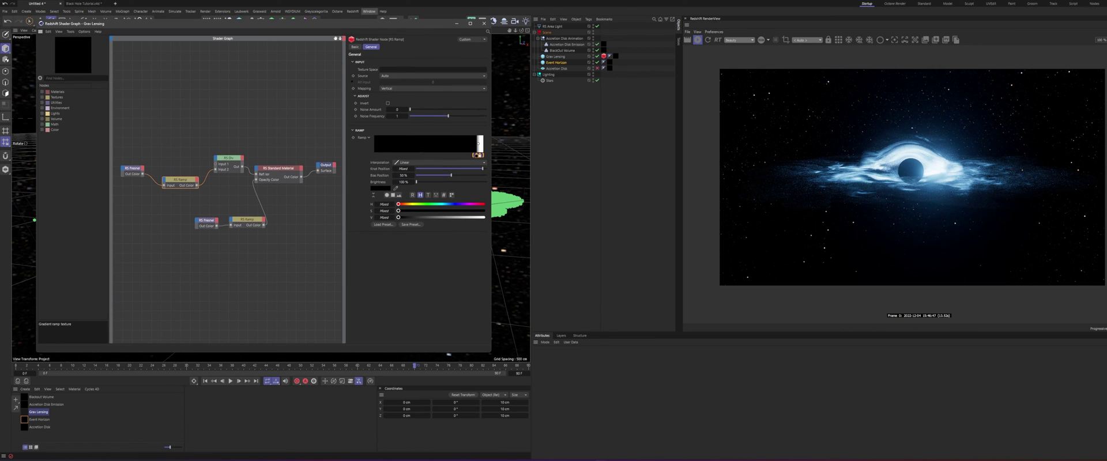
{"action": "left_click_drag", "start_coordinate": [478, 143], "coordinate": [481, 143]}
{"action": "left_click", "coordinate": [229, 159]}
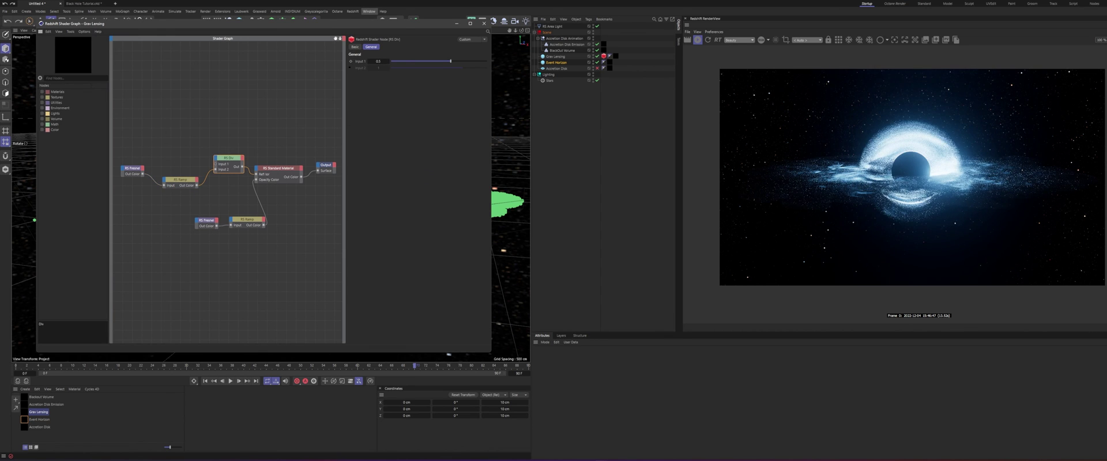
{"action": "left_click", "coordinate": [483, 24]}
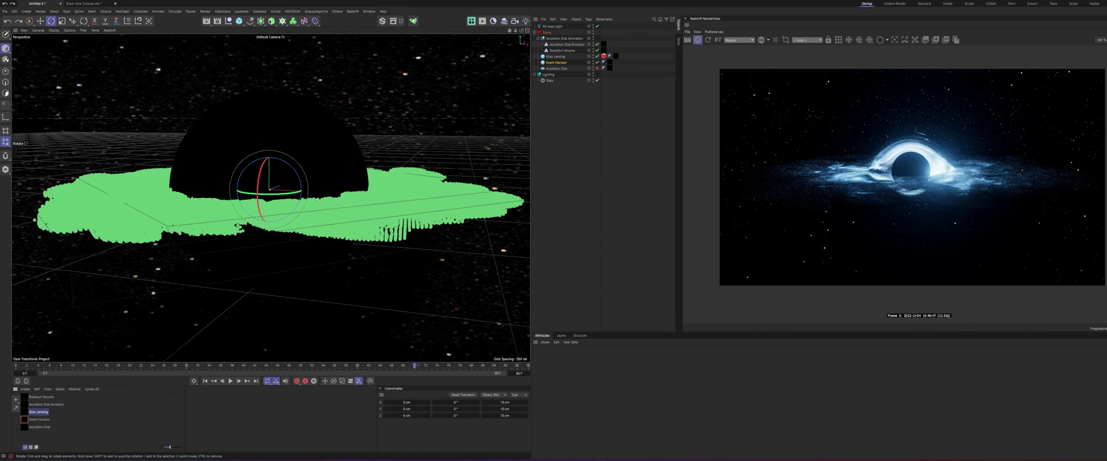
Step: Frame the black hole, add a Redshift camera from this view and look through it
{"action": "left_click_drag", "start_coordinate": [372, 149], "coordinate": [374, 124], "text": "alt"}
{"action": "left_click_drag", "start_coordinate": [282, 159], "coordinate": [270, 202], "text": "alt"}
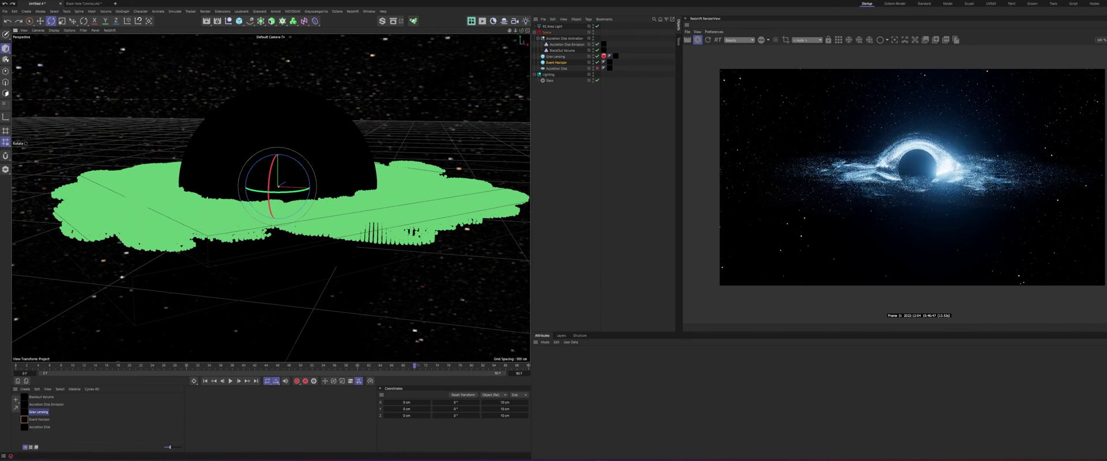
{"action": "left_click", "coordinate": [515, 21]}
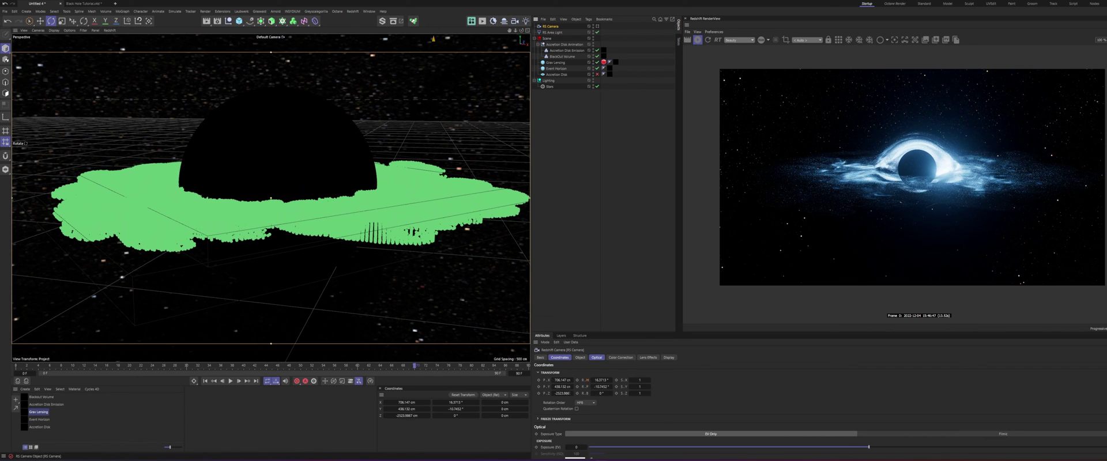
{"action": "left_click", "coordinate": [597, 27]}
Step: Set the RS Camera's focal length to 150 mm and pull the camera back at a low angle to frame the whole black hole
{"action": "left_click", "coordinate": [580, 358]}
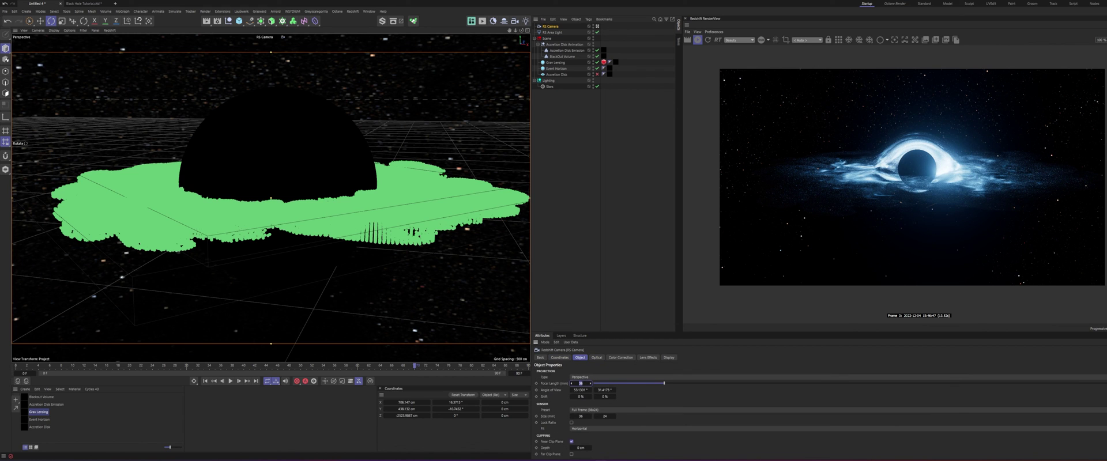
{"action": "type", "text": "150"}
{"action": "key", "text": "Return"}
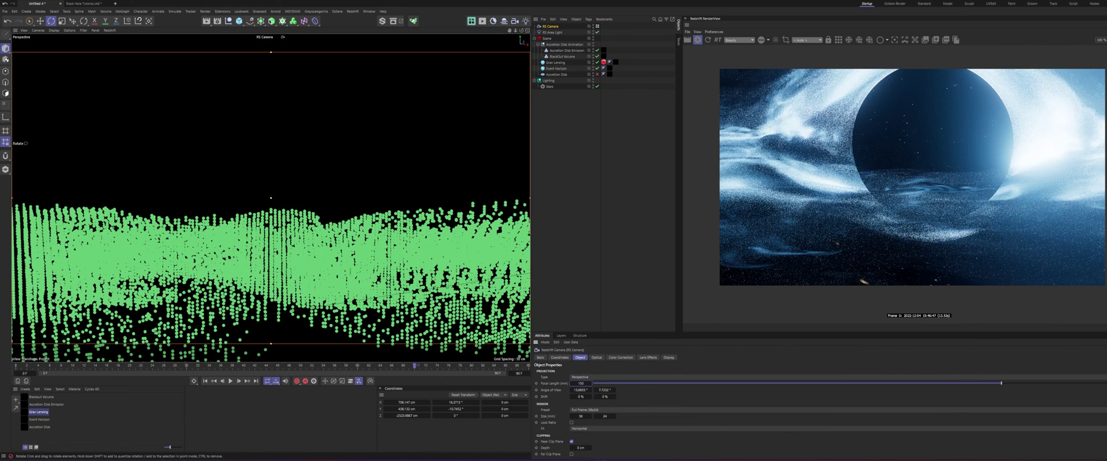
{"action": "scroll", "coordinate": [276, 185], "scroll_direction": "down", "scroll_amount": 10}
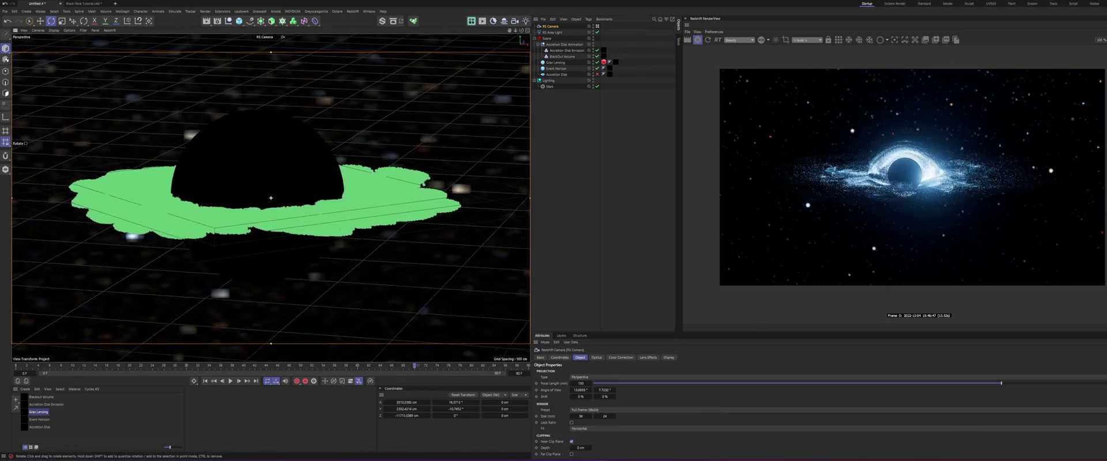
{"action": "mouse_move", "coordinate": [276, 187]}
{"action": "left_mouse_down", "text": "alt"}
{"action": "mouse_move", "coordinate": [270, 200]}
{"action": "mouse_move", "coordinate": [273, 179]}
{"action": "left_mouse_up", "text": "alt"}
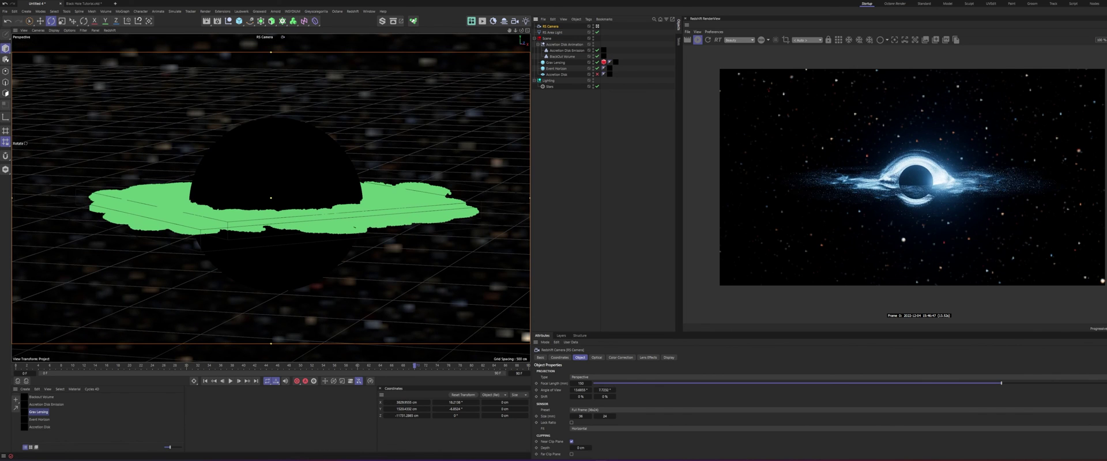
Step: Enable Bokeh in the RS Camera's optical settings, try an aperture of 0.1 and orbit the camera closer to look down on the disk
{"action": "left_click", "coordinate": [597, 358]}
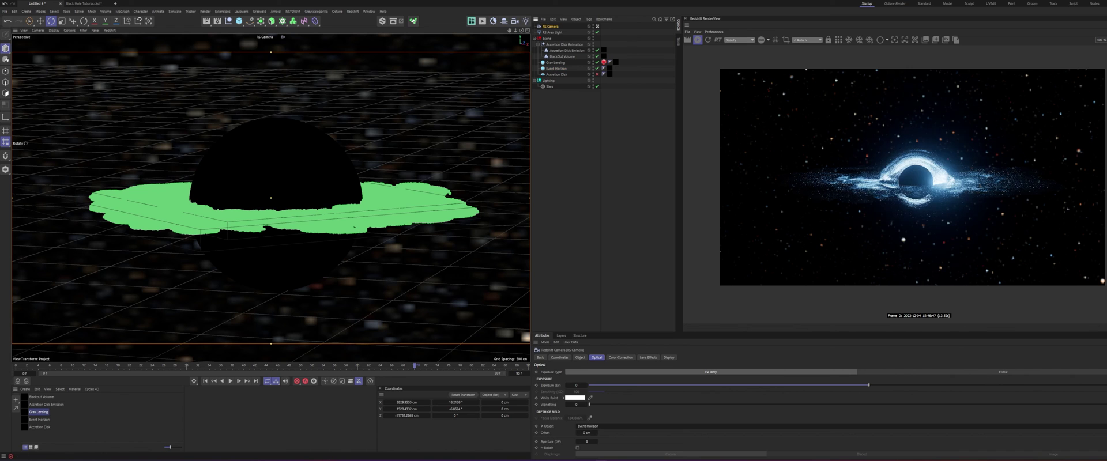
{"action": "left_click", "coordinate": [577, 448]}
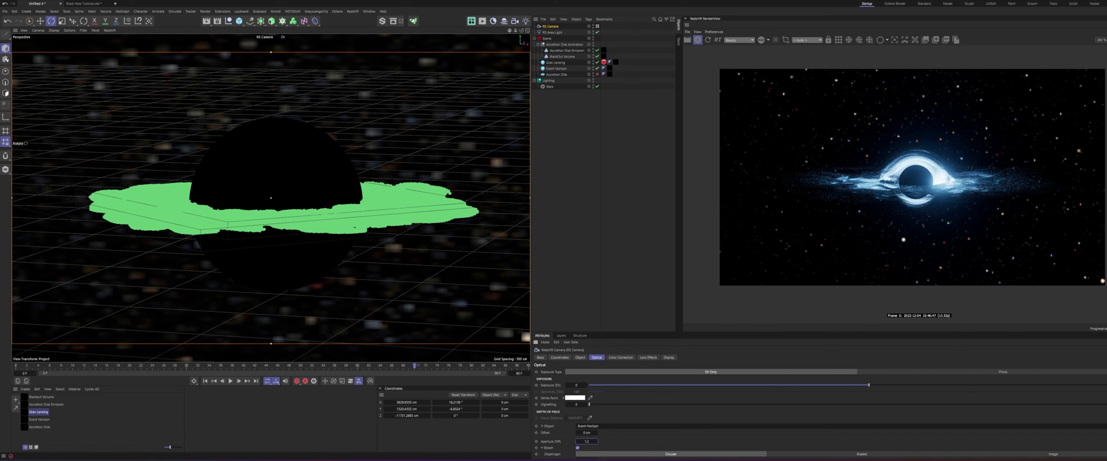
{"action": "middle_click_drag", "start_coordinate": [272, 198], "coordinate": [267, 189], "text": "alt"}
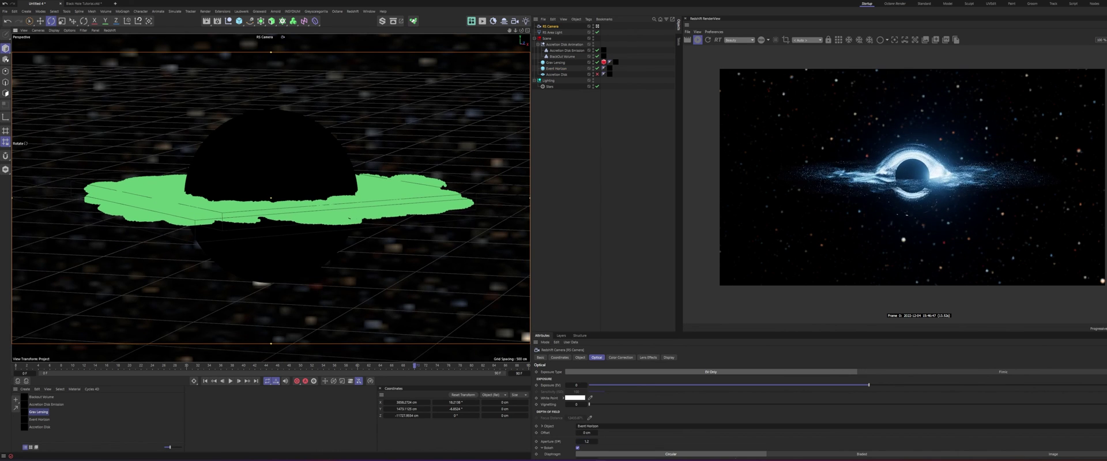
{"action": "left_click_drag", "start_coordinate": [611, 332], "coordinate": [611, 266]}
{"action": "left_click_drag", "start_coordinate": [308, 167], "coordinate": [298, 196], "text": "alt"}
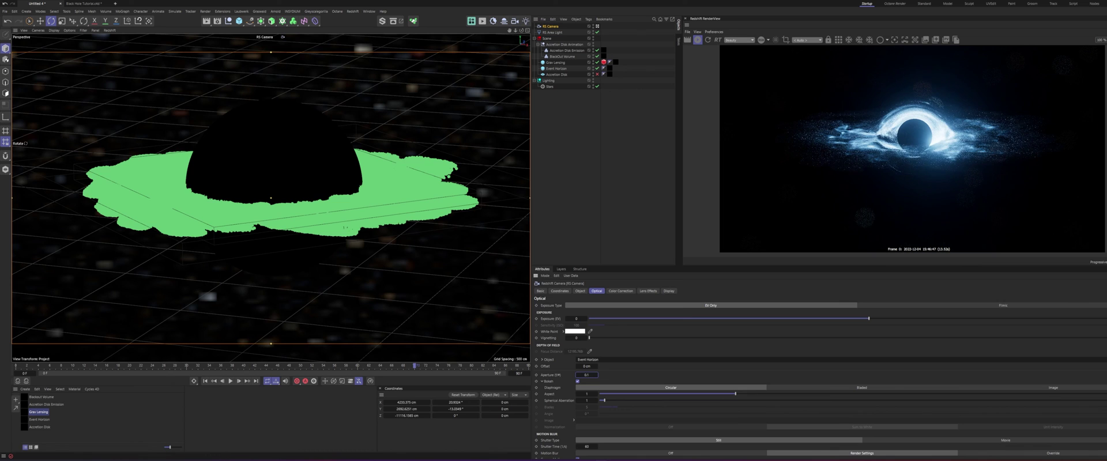
{"action": "left_click_drag", "start_coordinate": [271, 202], "coordinate": [310, 222], "text": "alt"}
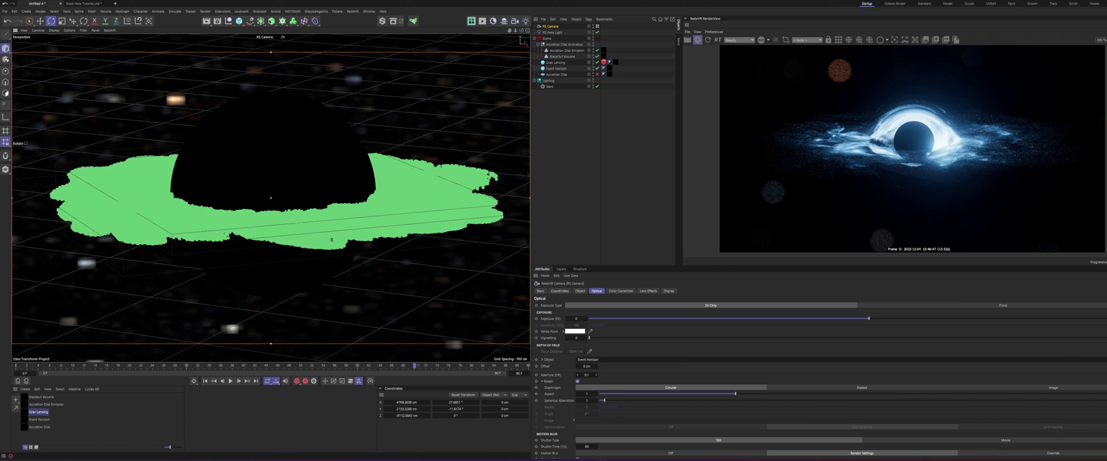
Step: Set the RS Camera's bokeh aperture to 0.02 and reframe the black hole from a slightly lower angle
{"action": "type", "text": ".02"}
{"action": "key", "text": "Return"}
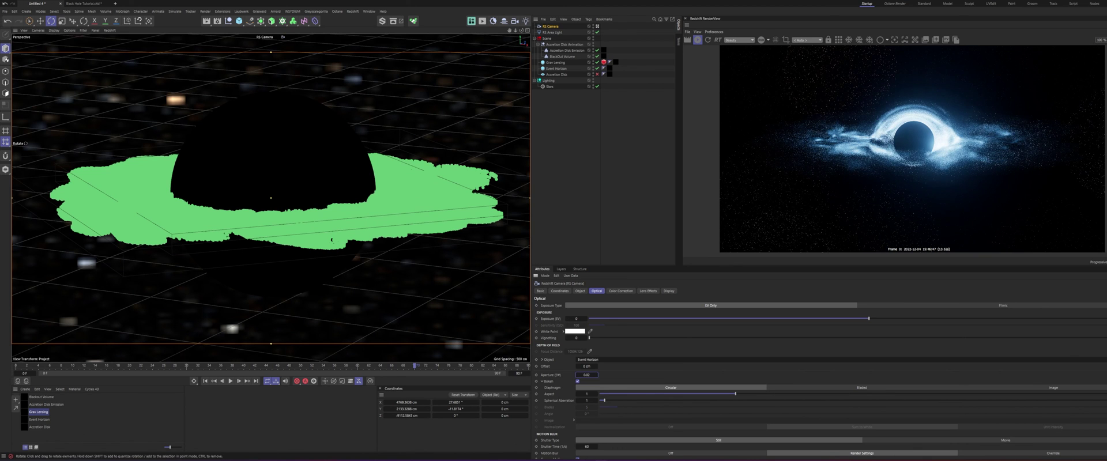
{"action": "left_click_drag", "start_coordinate": [254, 214], "coordinate": [270, 198], "text": "alt"}
{"action": "middle_click_drag", "start_coordinate": [270, 198], "coordinate": [265, 199], "text": "alt"}
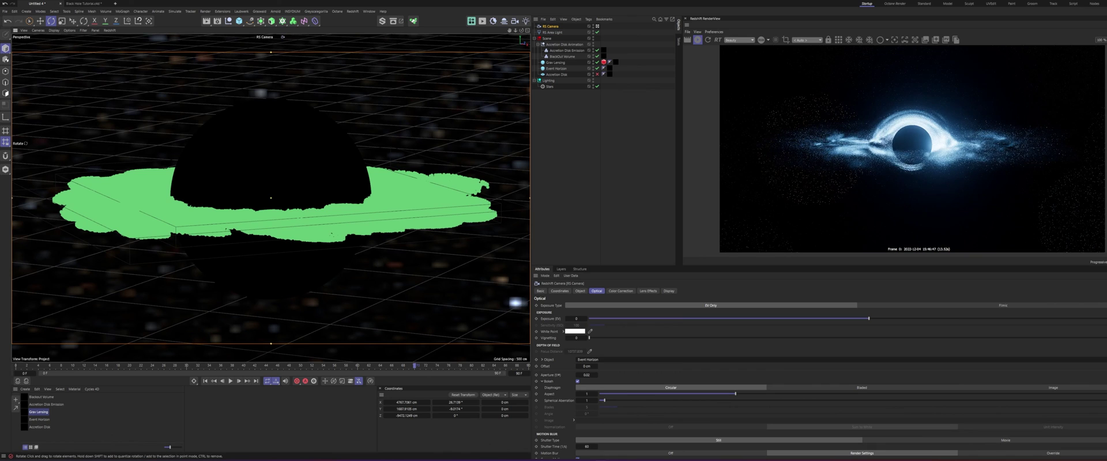